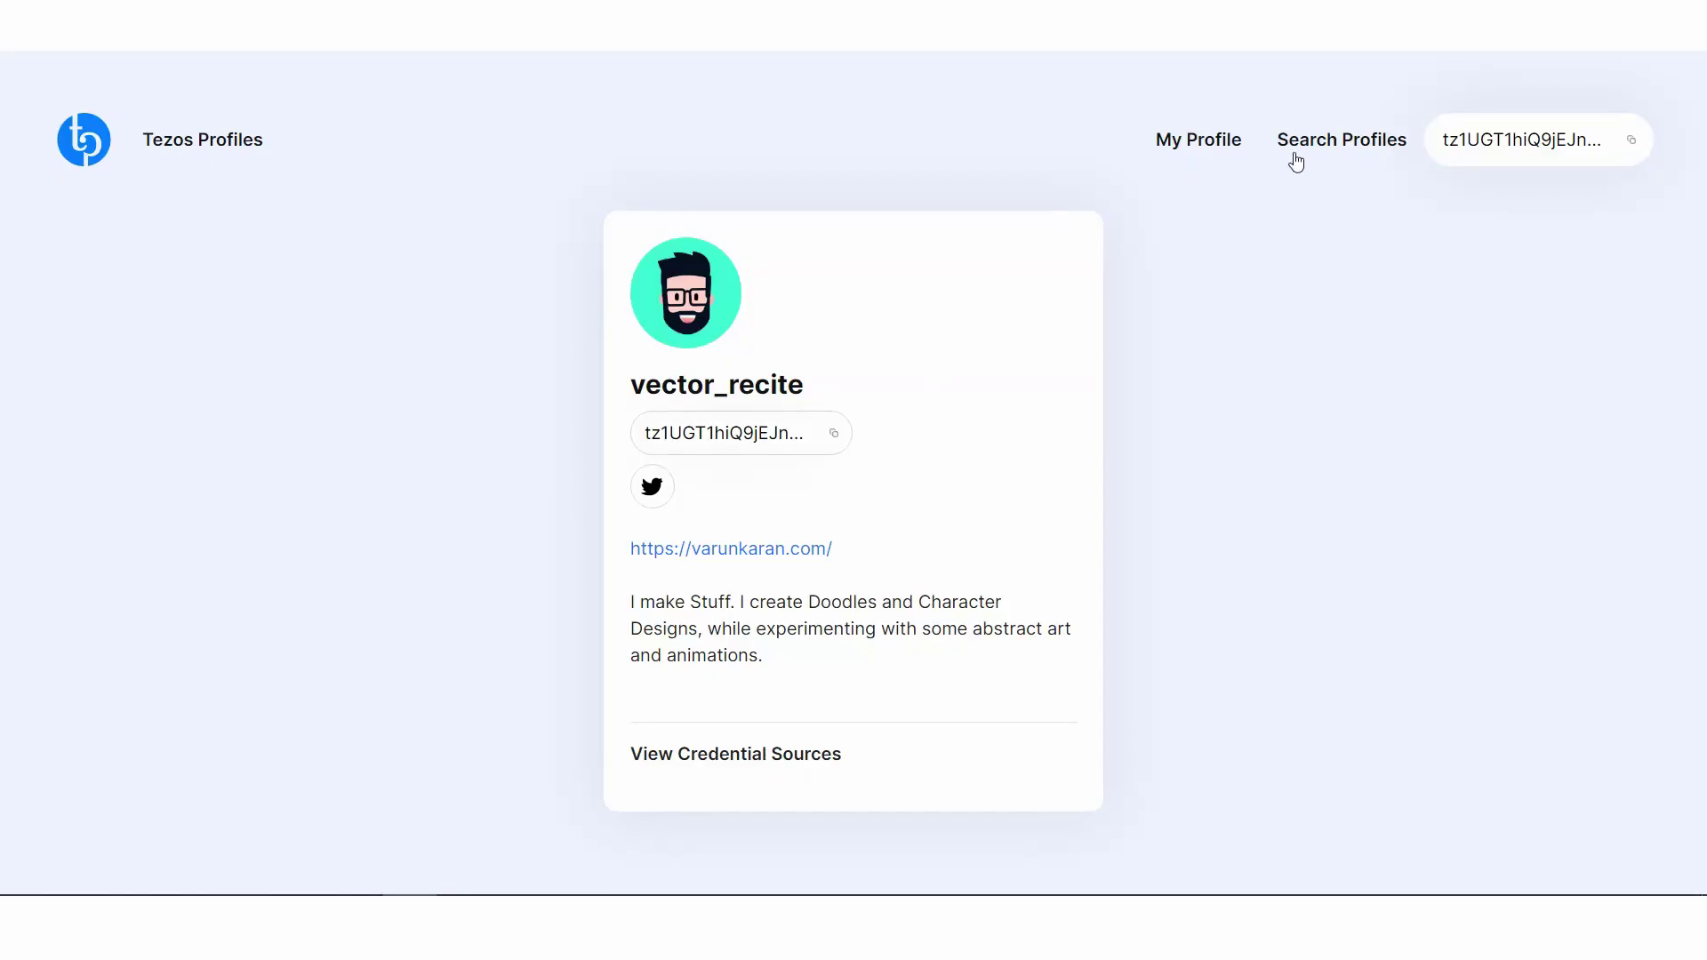
# Open My Profile to see the credentials, with Basic Profile and Twitter verification both complete
pyautogui.click(1237, 145)
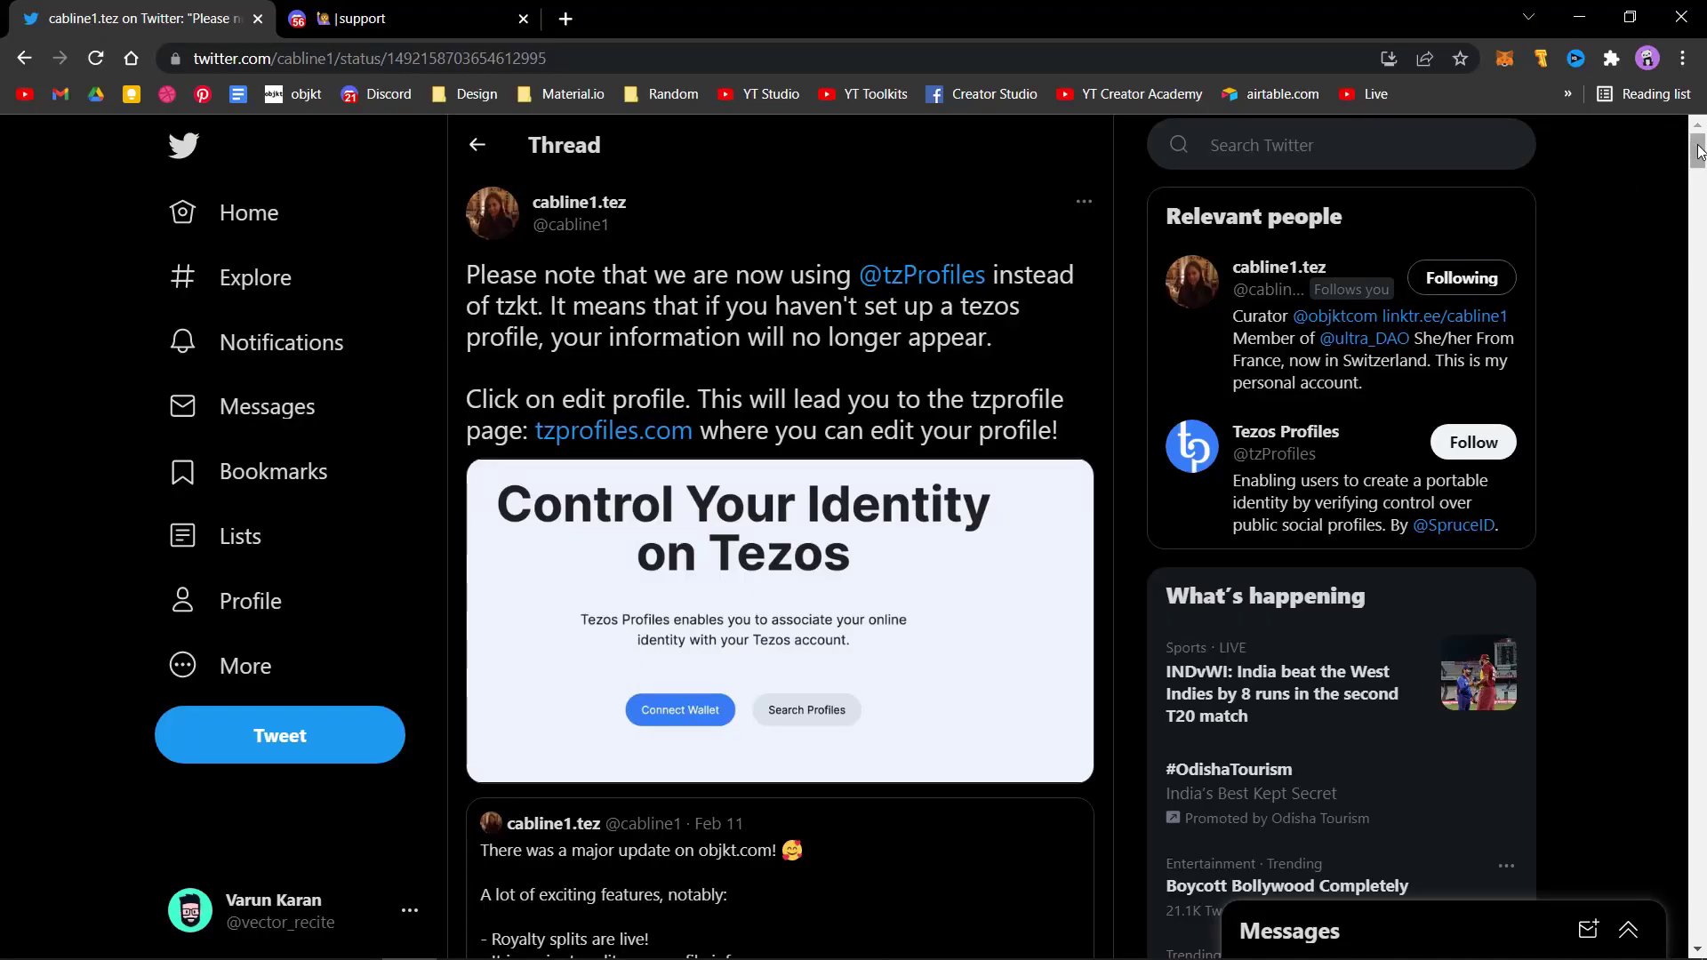
# Scroll through the Twitter thread announcing objkt's switch from tzkt to Tezos Profiles
pyautogui.moveTo(1698, 151); pyautogui.dragTo(1698, 342)
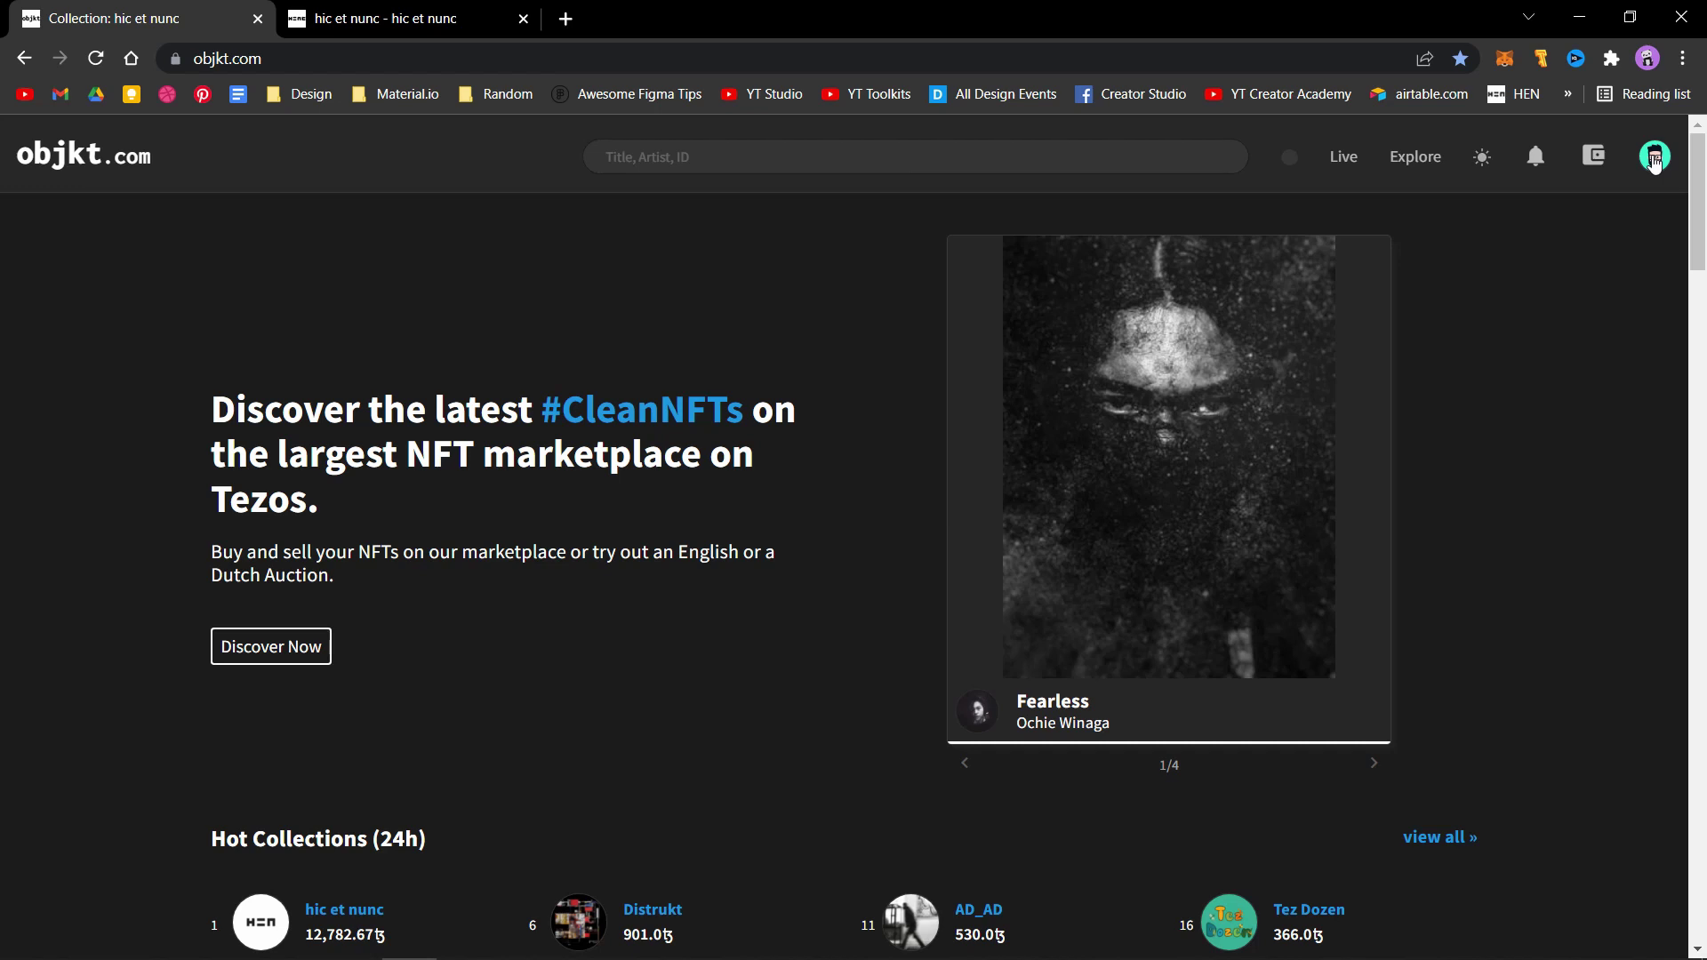
# Open my objkt.com creator profile from the account avatar menu
pyautogui.click(1654, 160)
pyautogui.click(1620, 217)
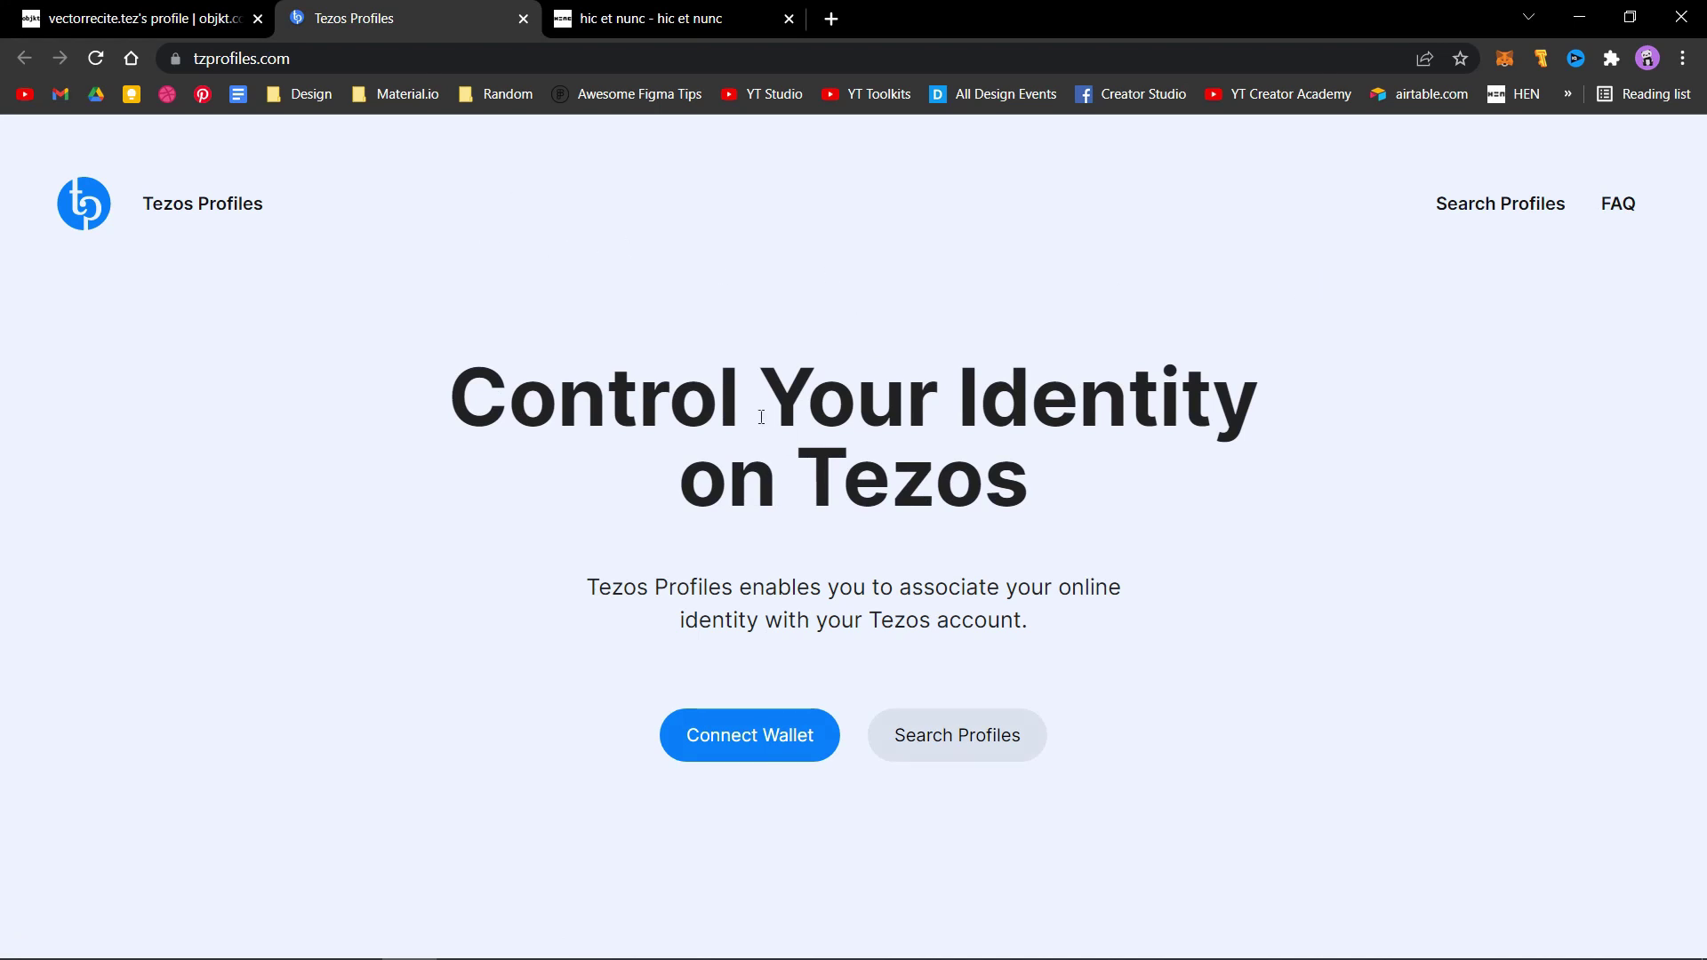
# Connect the Temple wallet to Tezos Profiles on mainnet and dismiss the no-contract notice
pyautogui.click(744, 739)
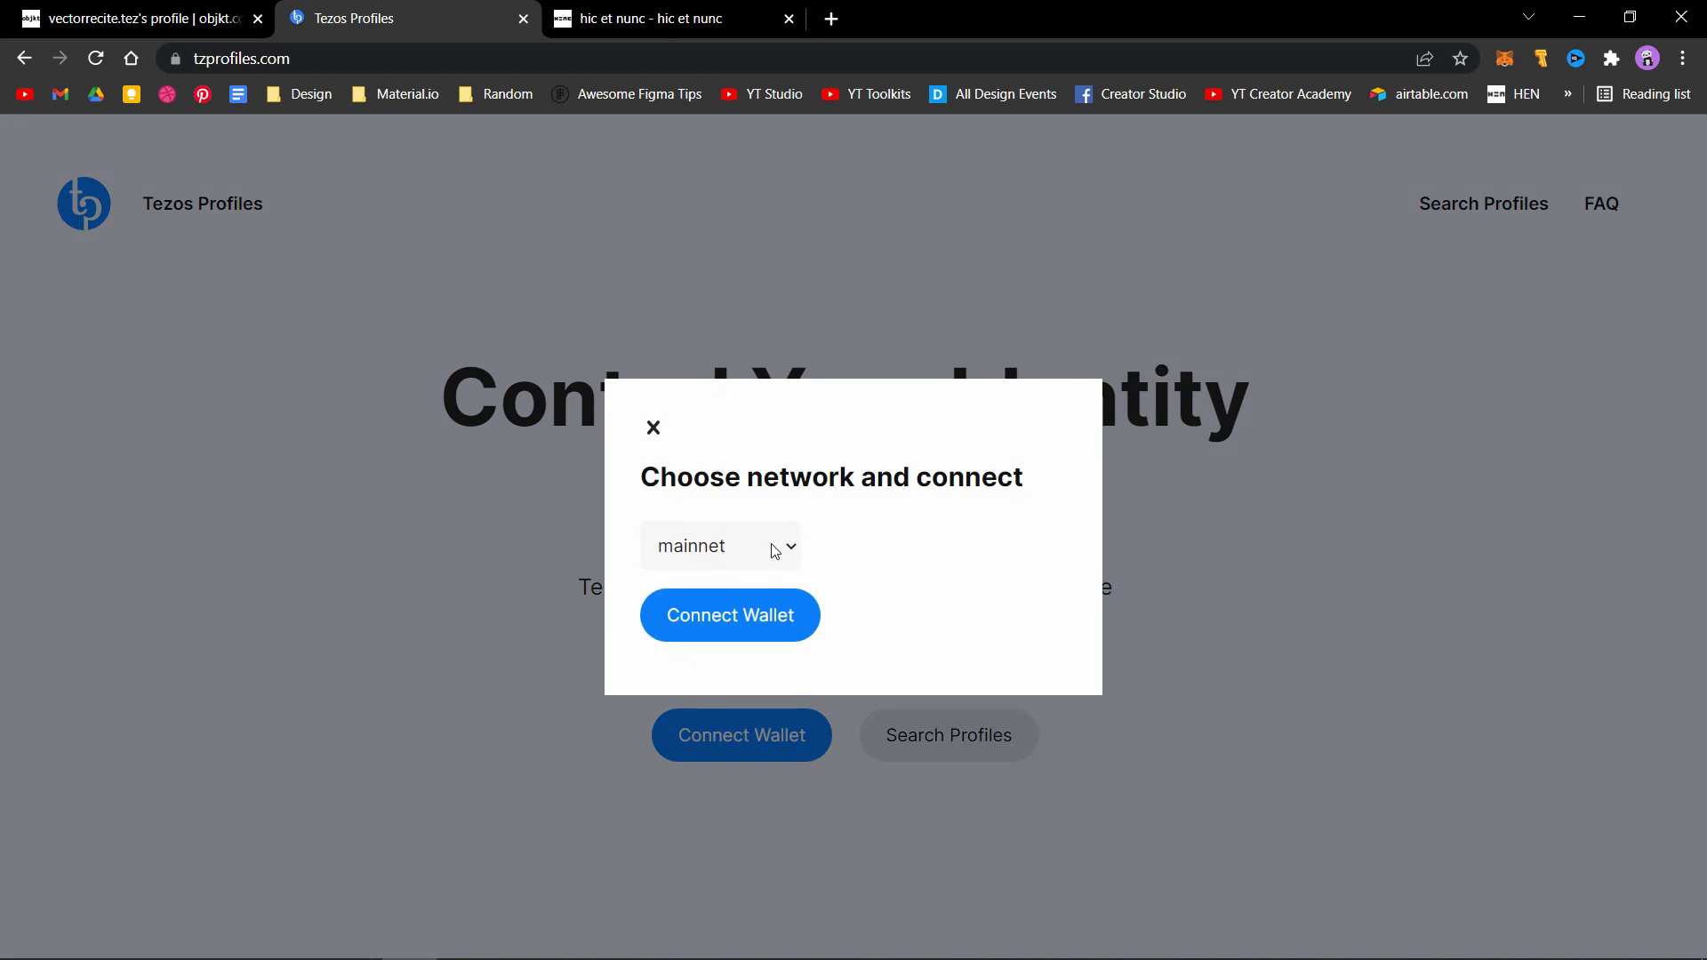
pyautogui.click(773, 549)
pyautogui.click(782, 547)
pyautogui.click(741, 615)
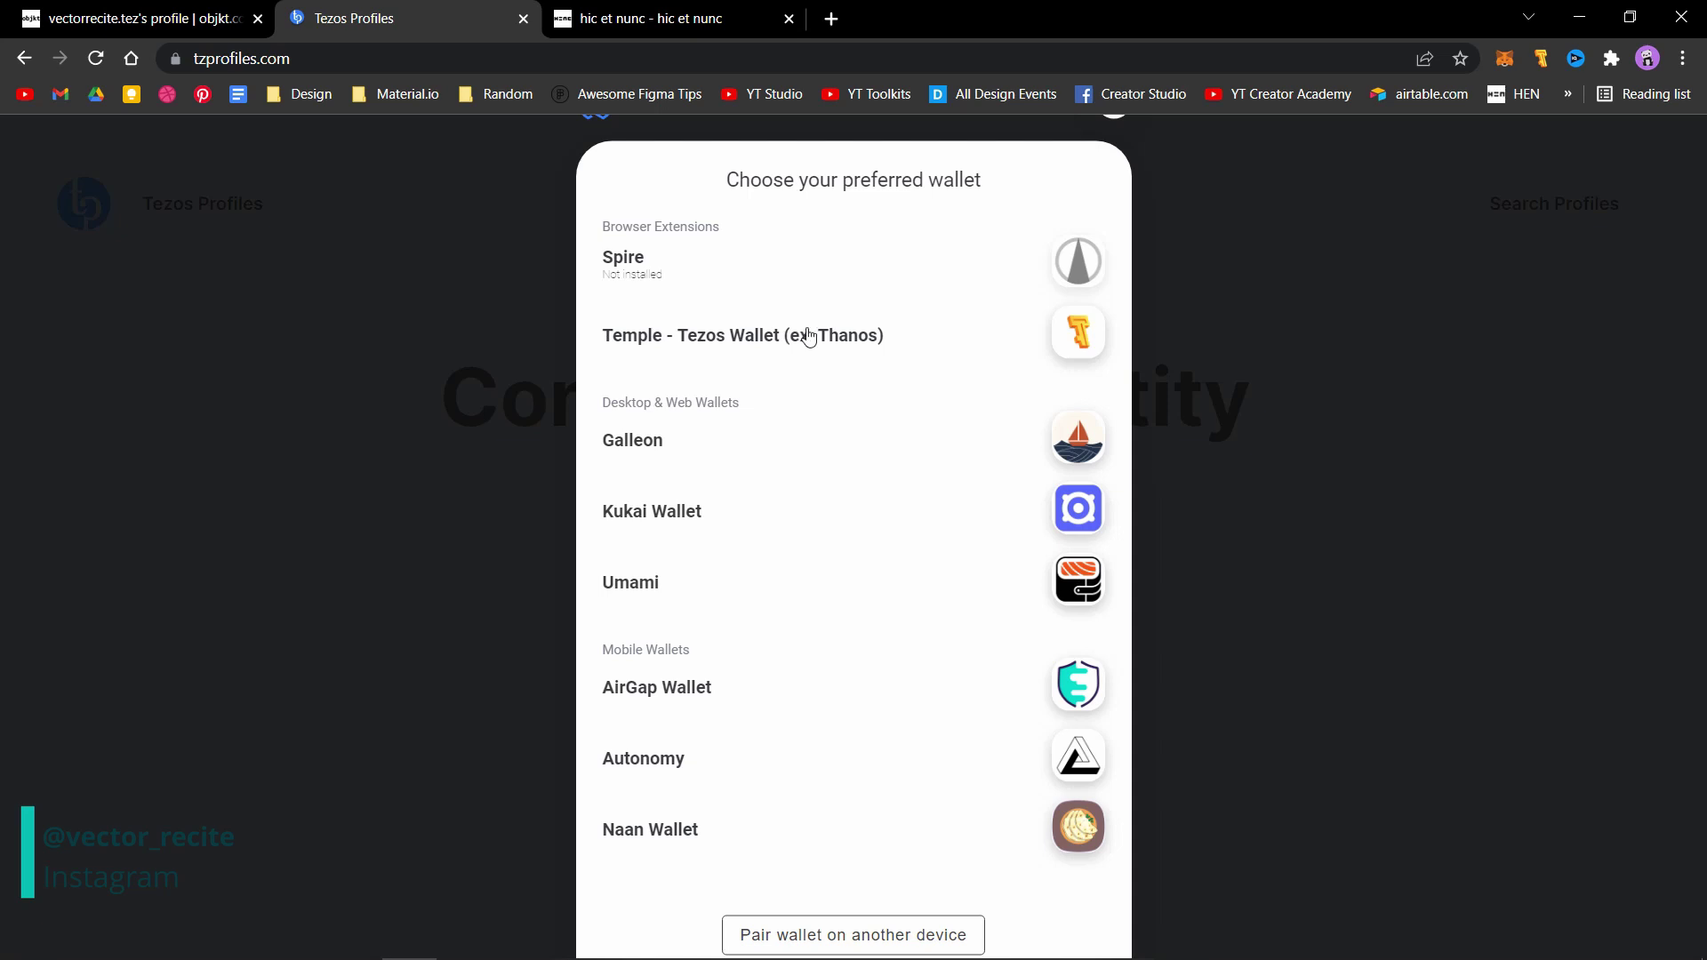
pyautogui.click(791, 354)
pyautogui.moveTo(776, 165); pyautogui.dragTo(1304, 249)
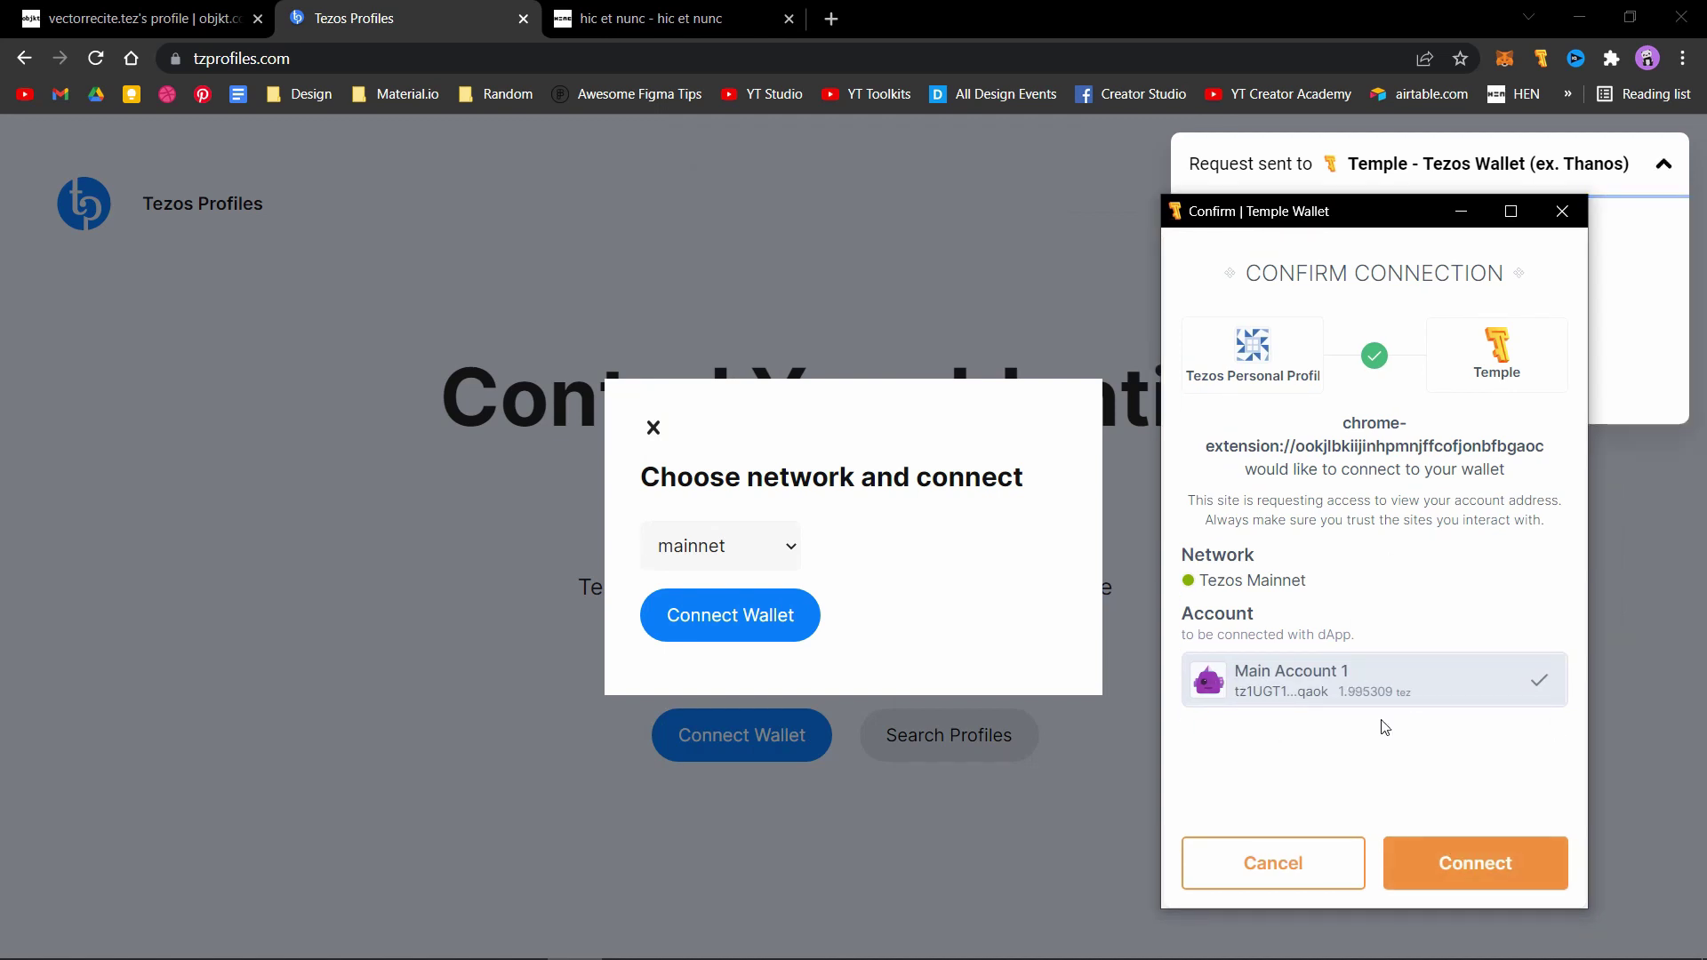
pyautogui.click(1475, 862)
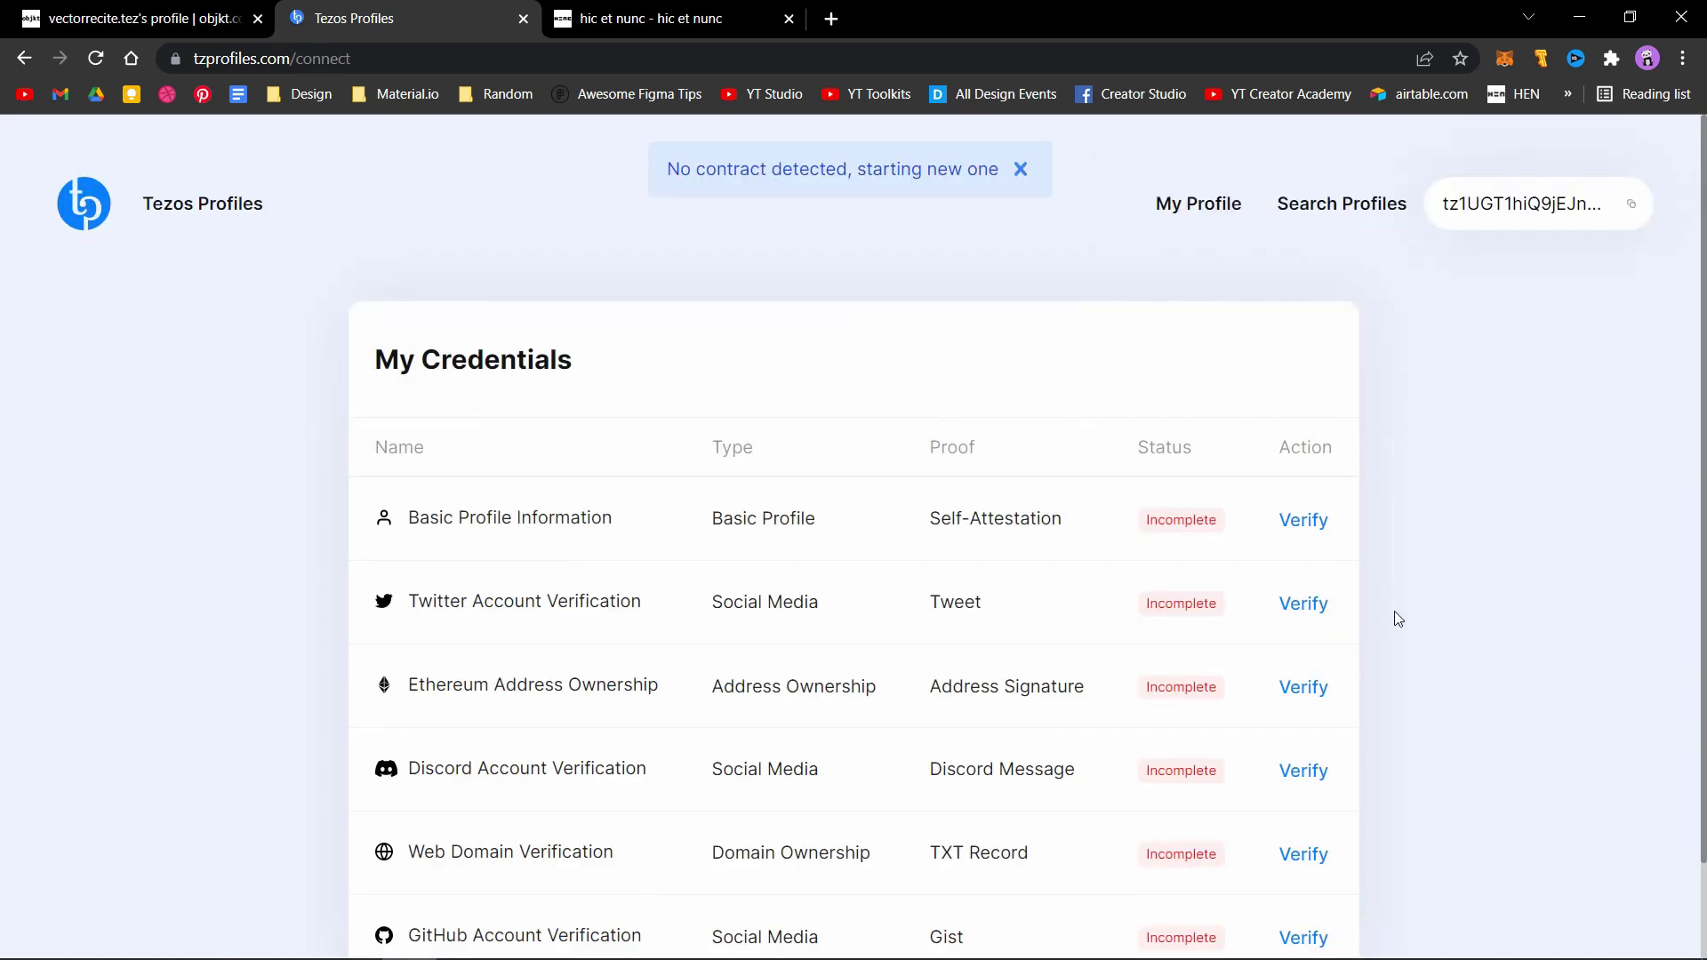
pyautogui.scroll(-2, 1394, 624)
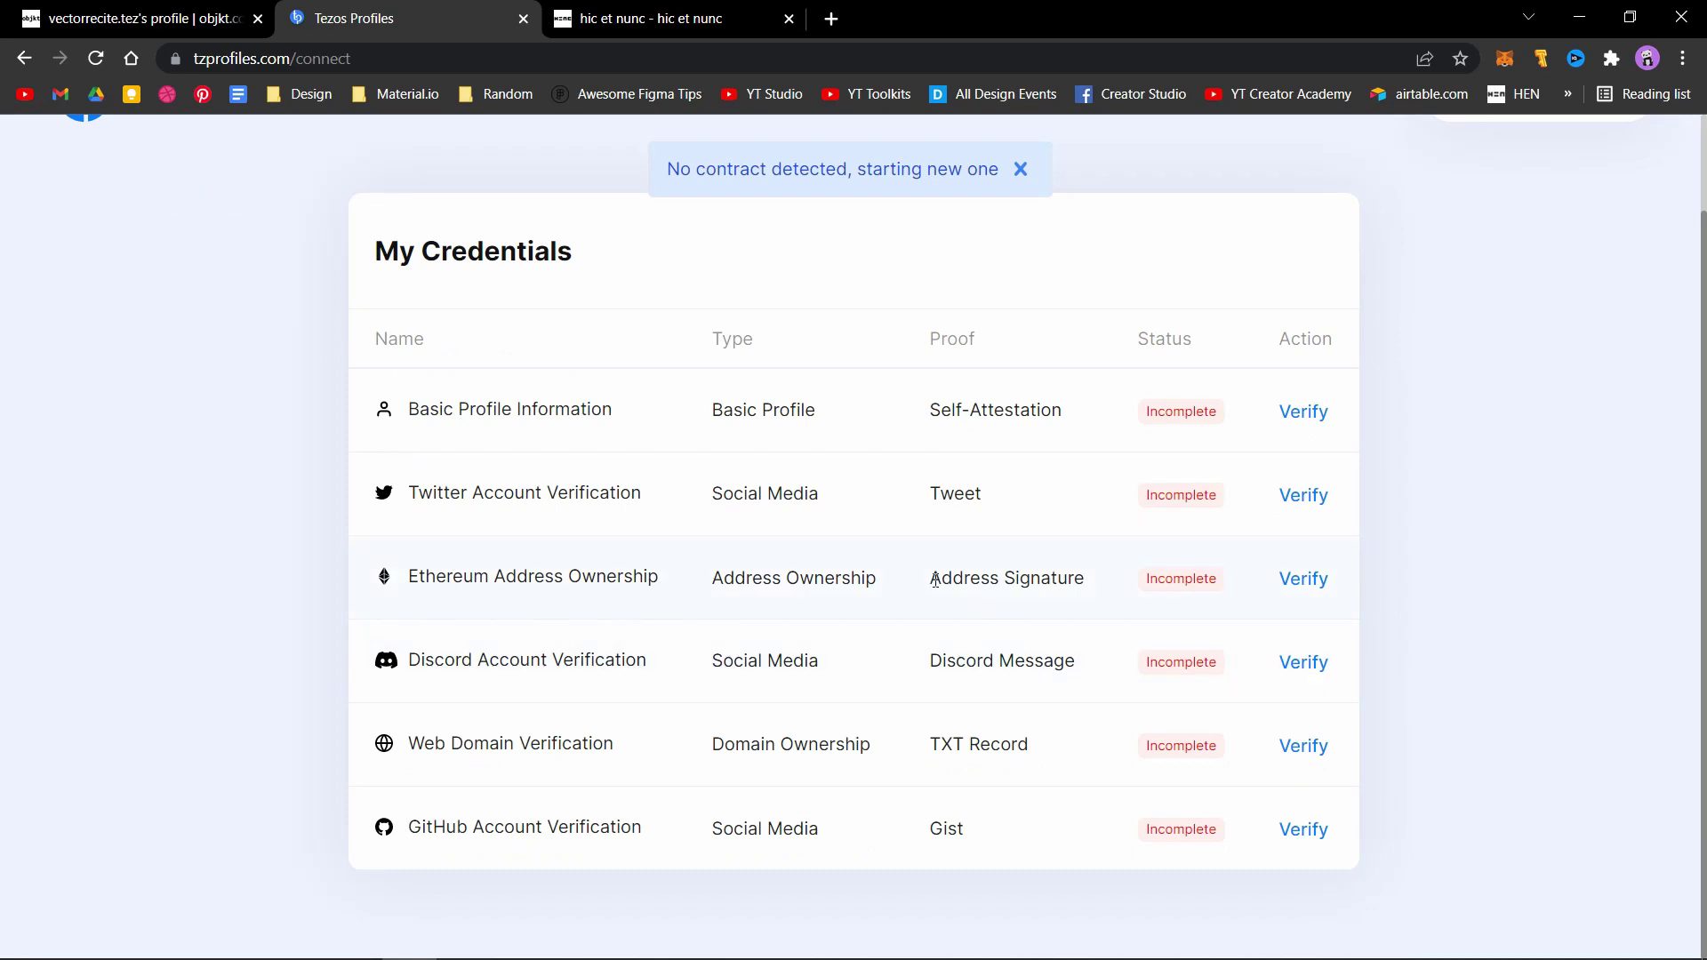
pyautogui.scroll(2, 1334, 515)
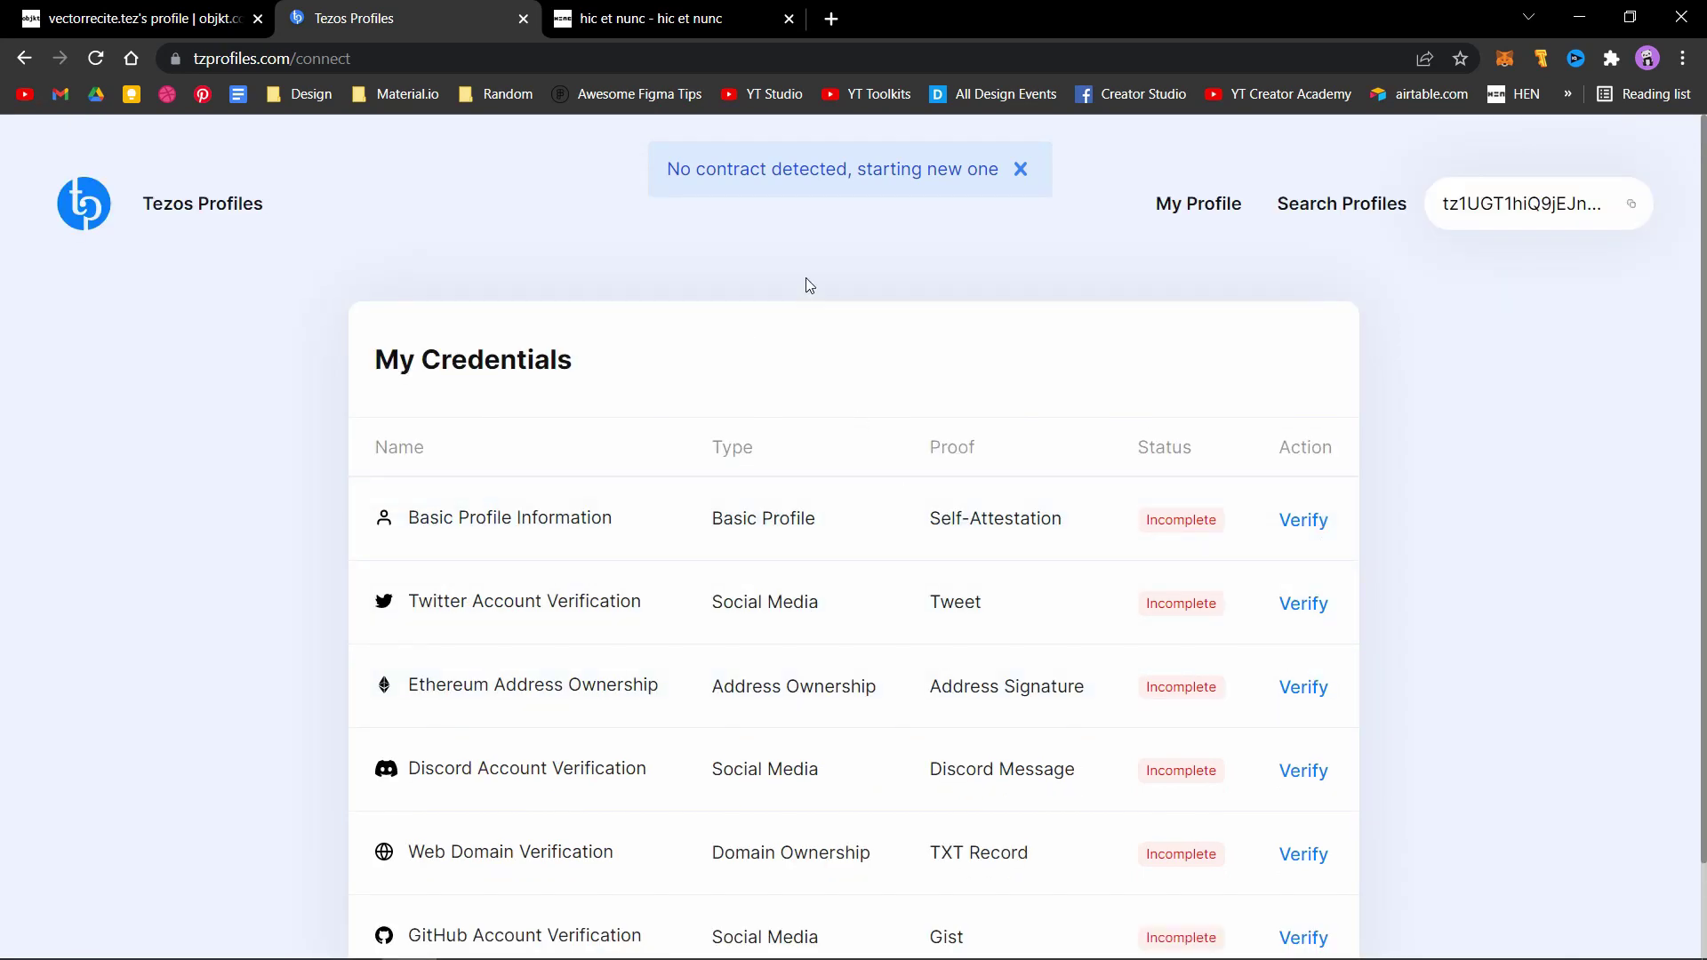
pyautogui.click(1022, 169)
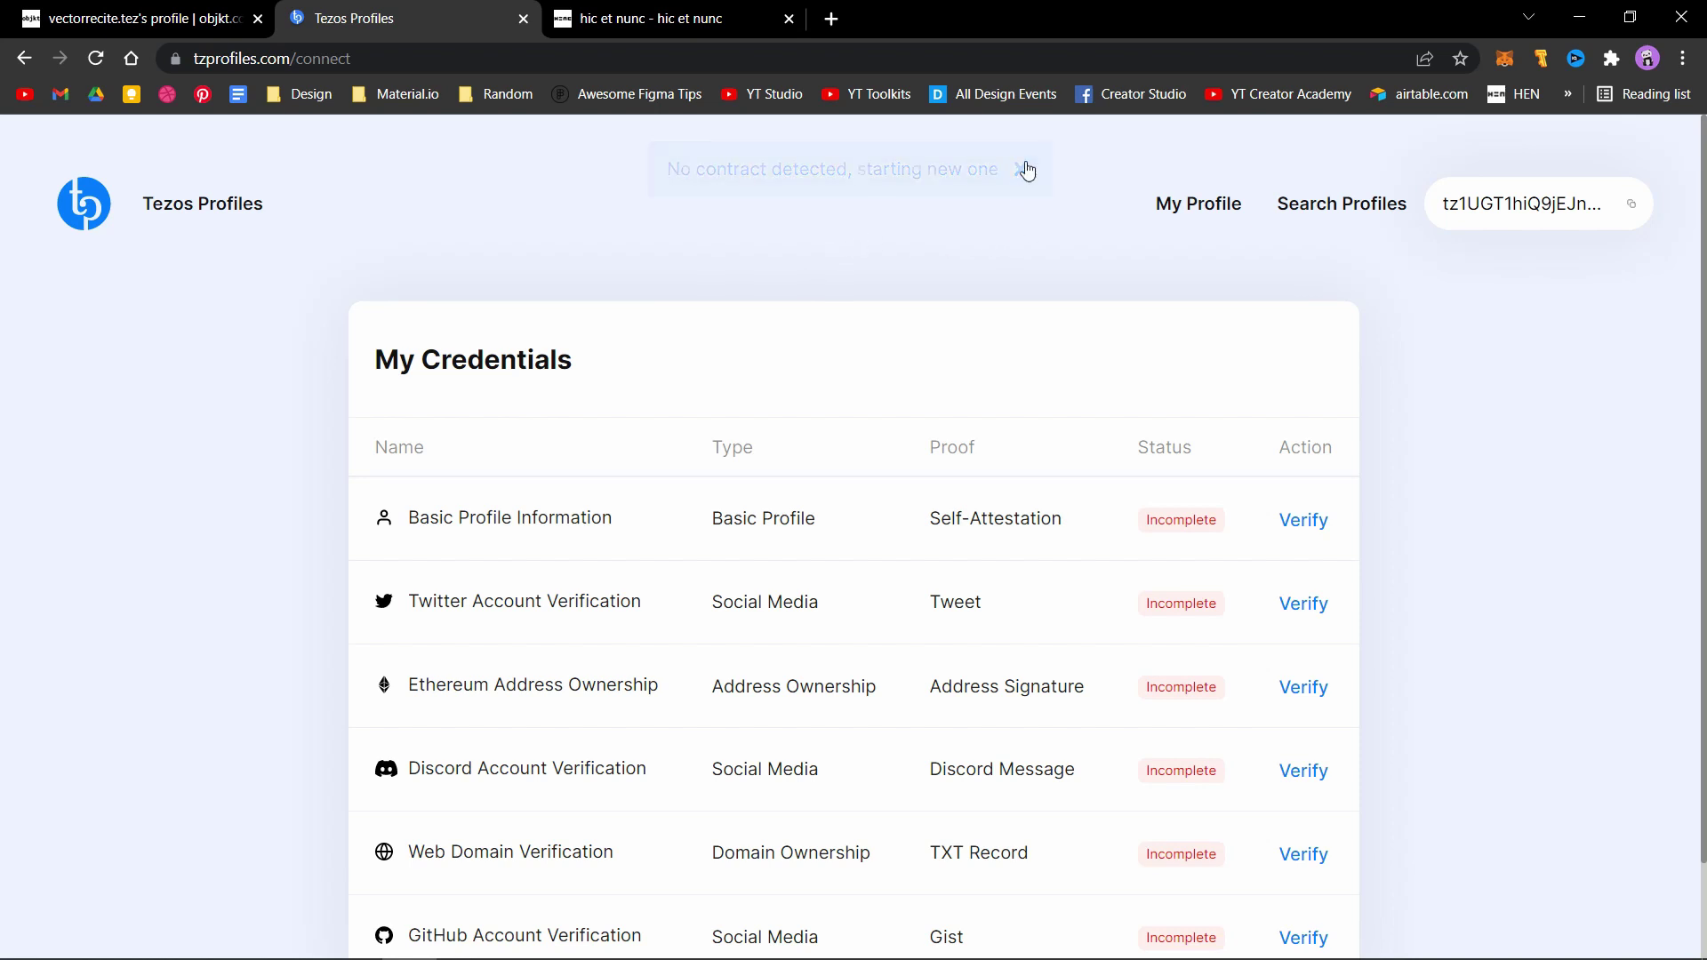
# Open the Basic Profile Information form and enter the alias vector_recite
pyautogui.click(1322, 522)
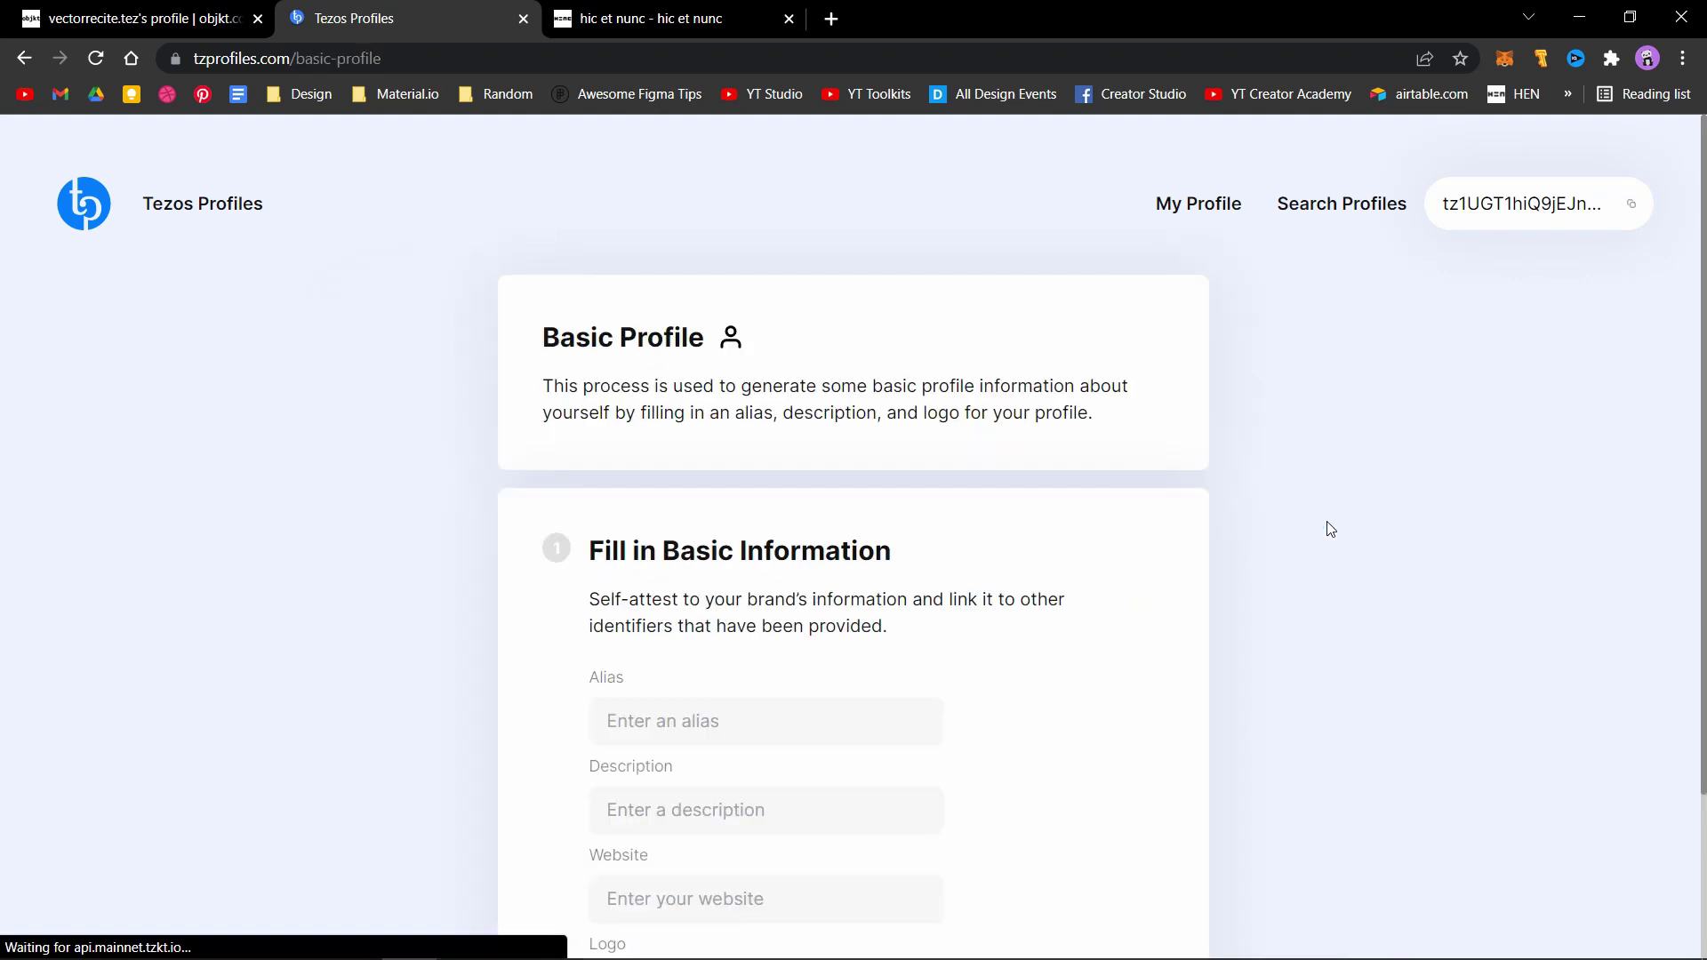
pyautogui.scroll(-3, 830, 391)
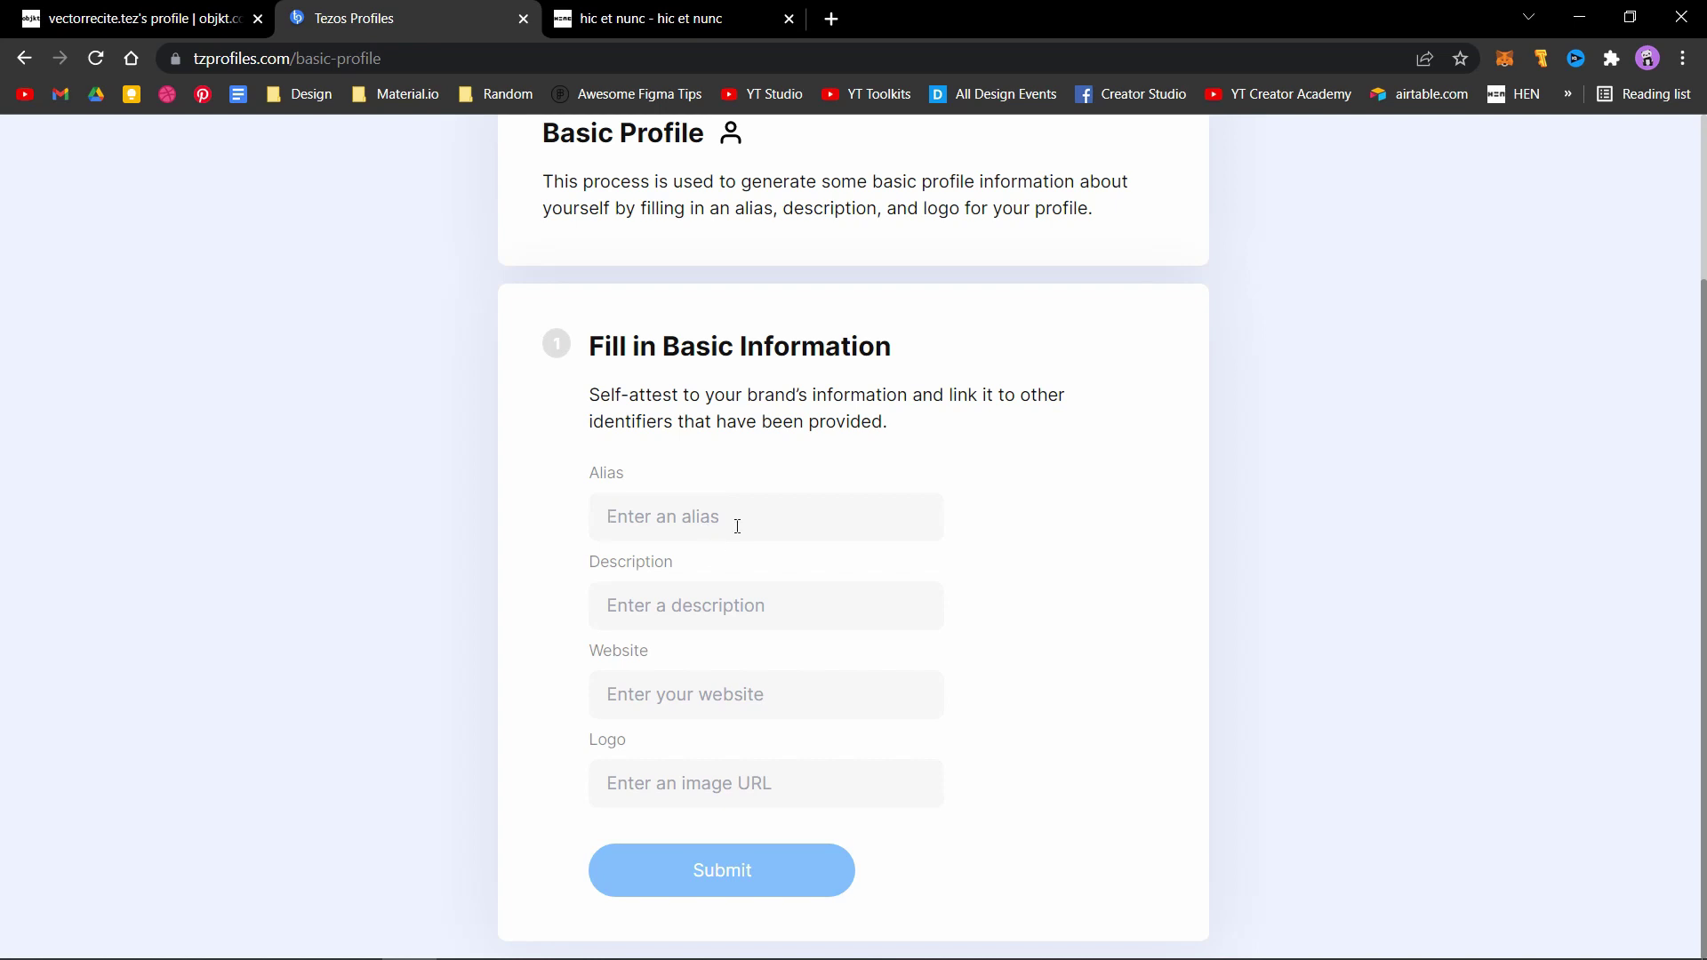
pyautogui.write('vector)_recite')
pyautogui.click(702, 592)
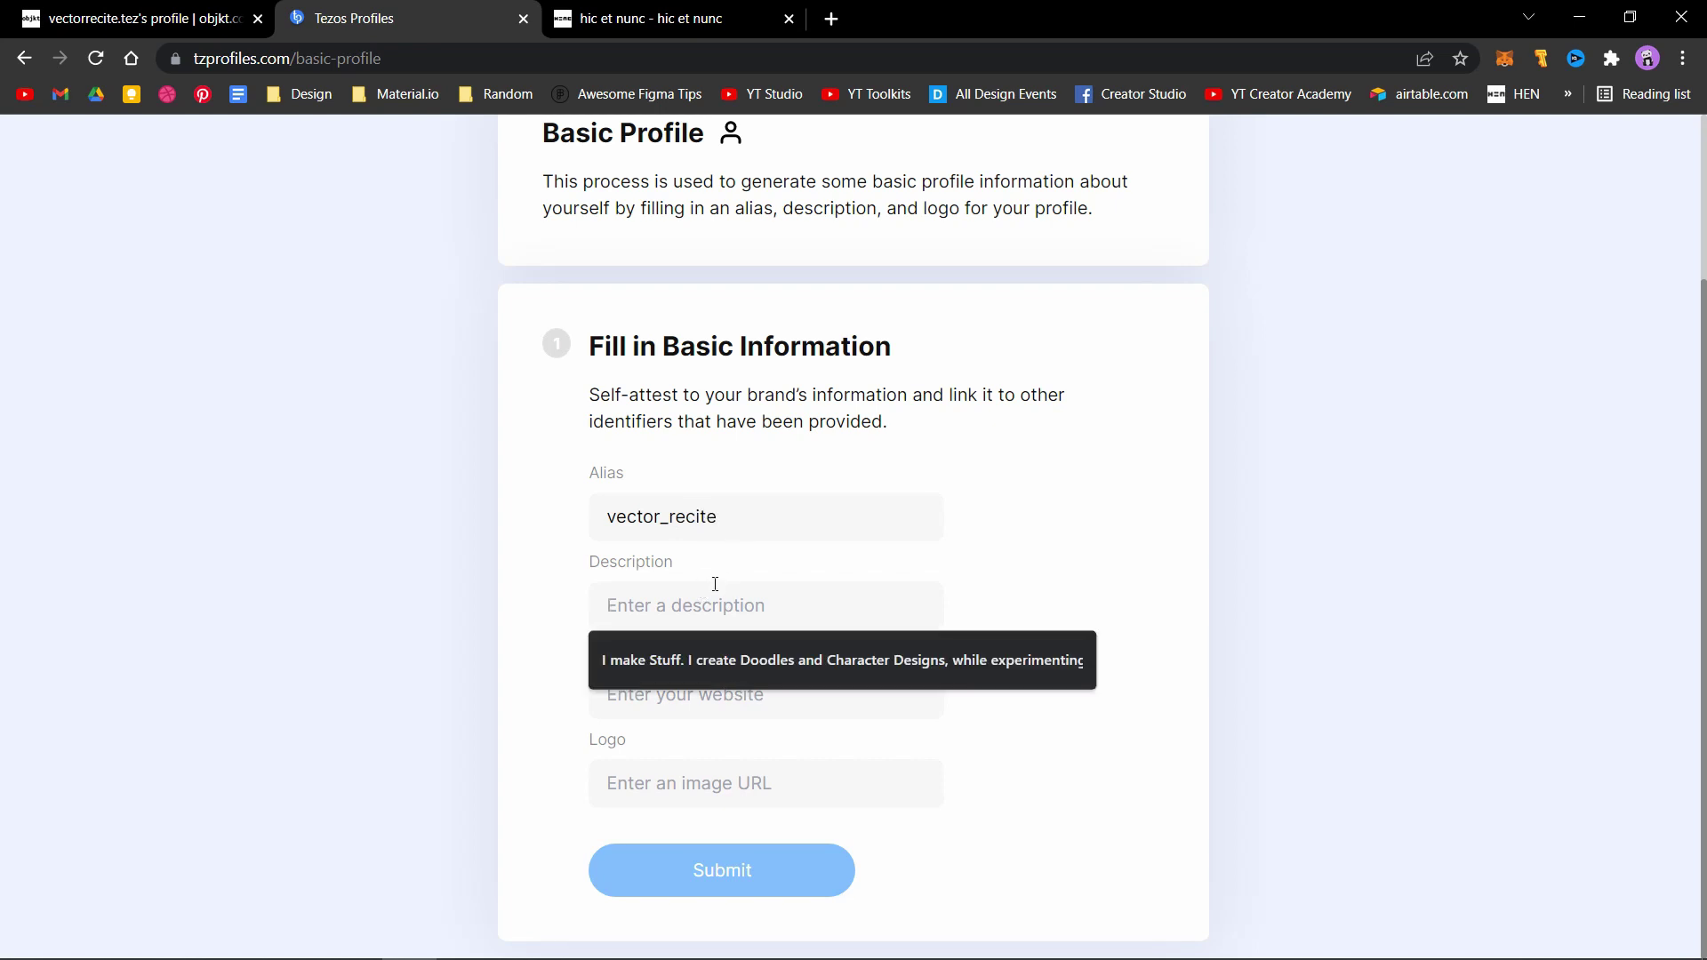
pyautogui.click(717, 649)
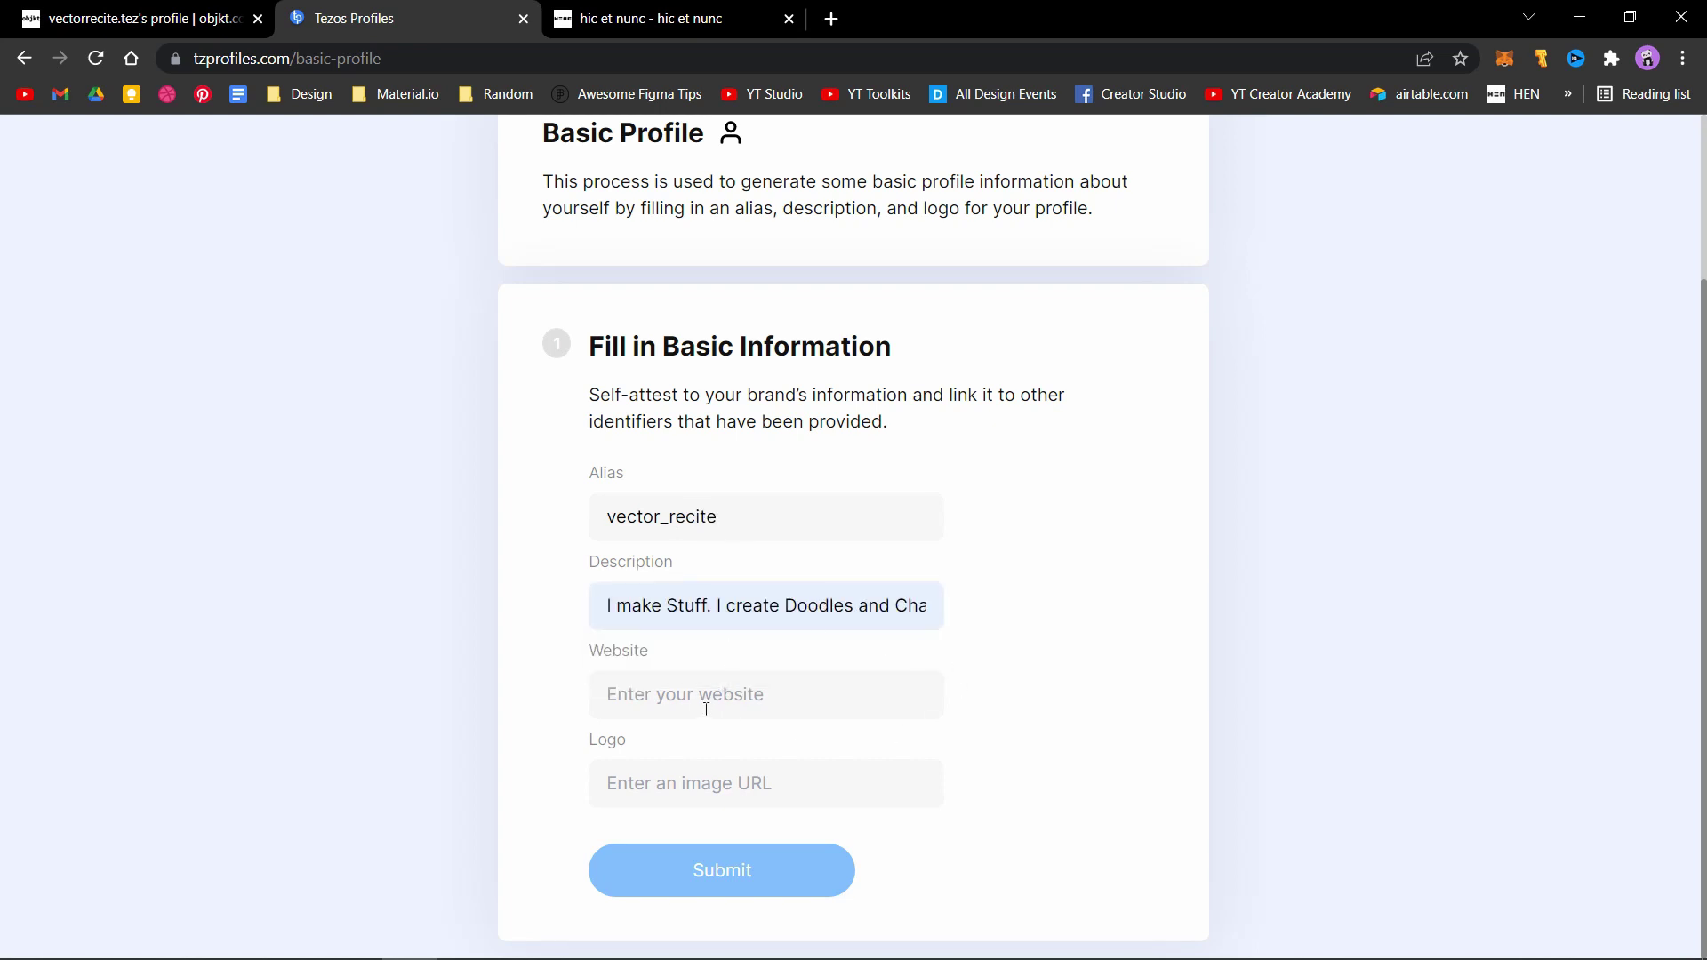
pyautogui.write('https://varunkaran.com/')
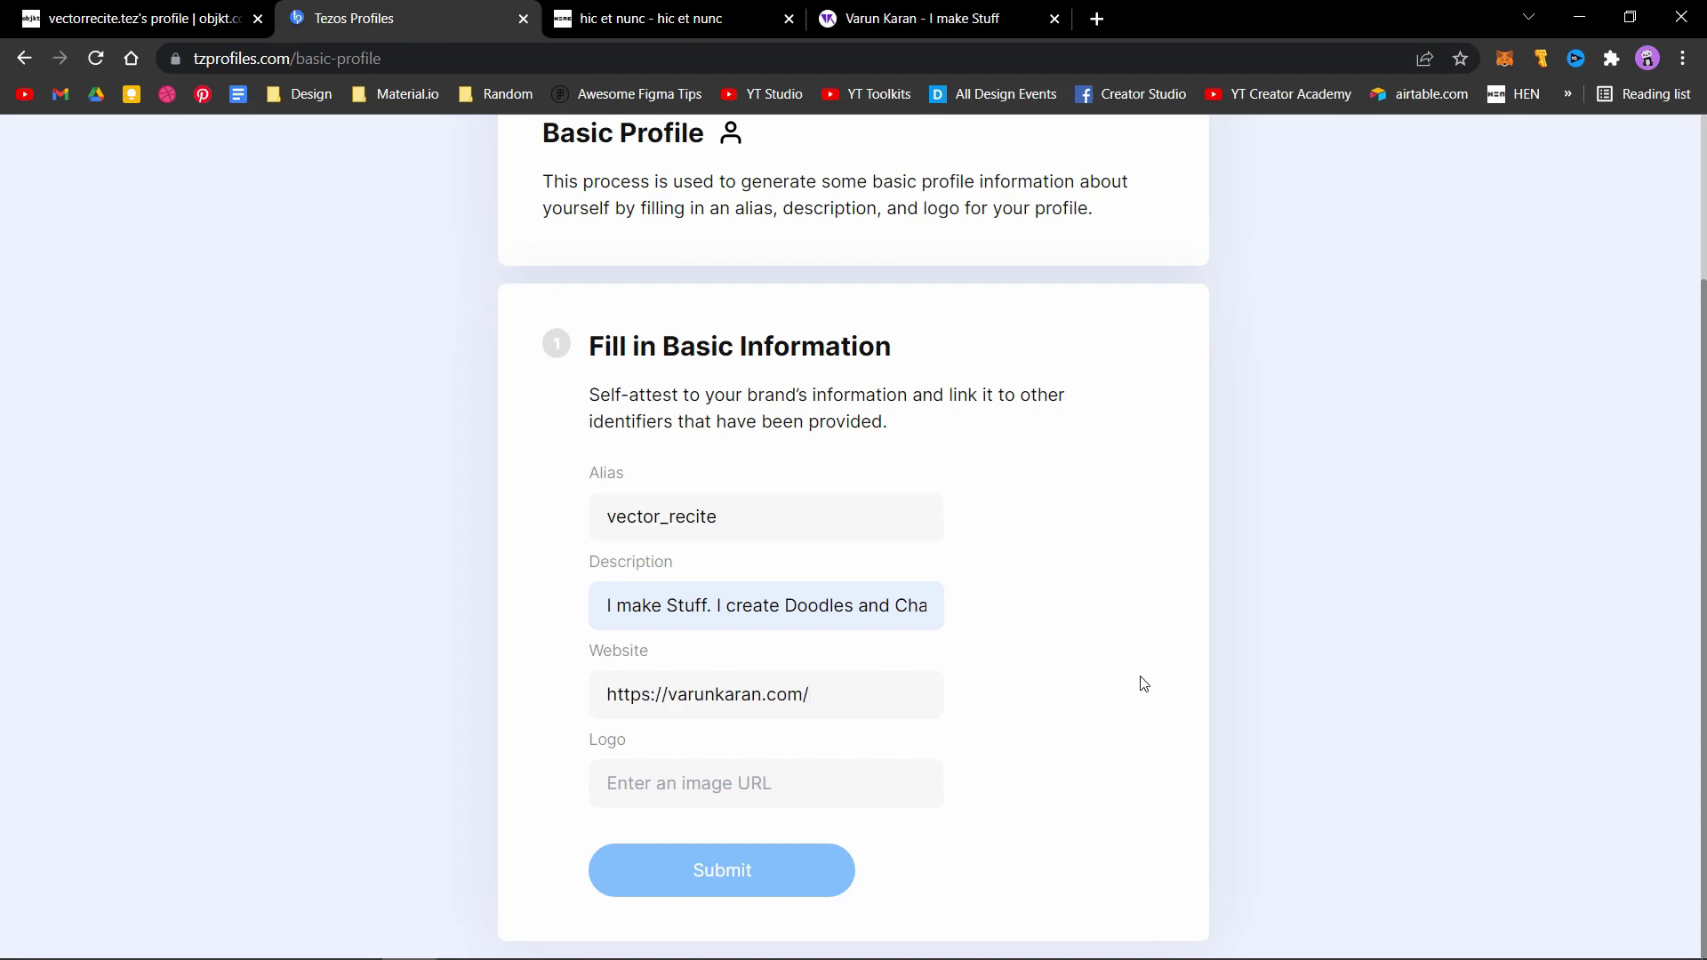
pyautogui.middleClick(965, 22)
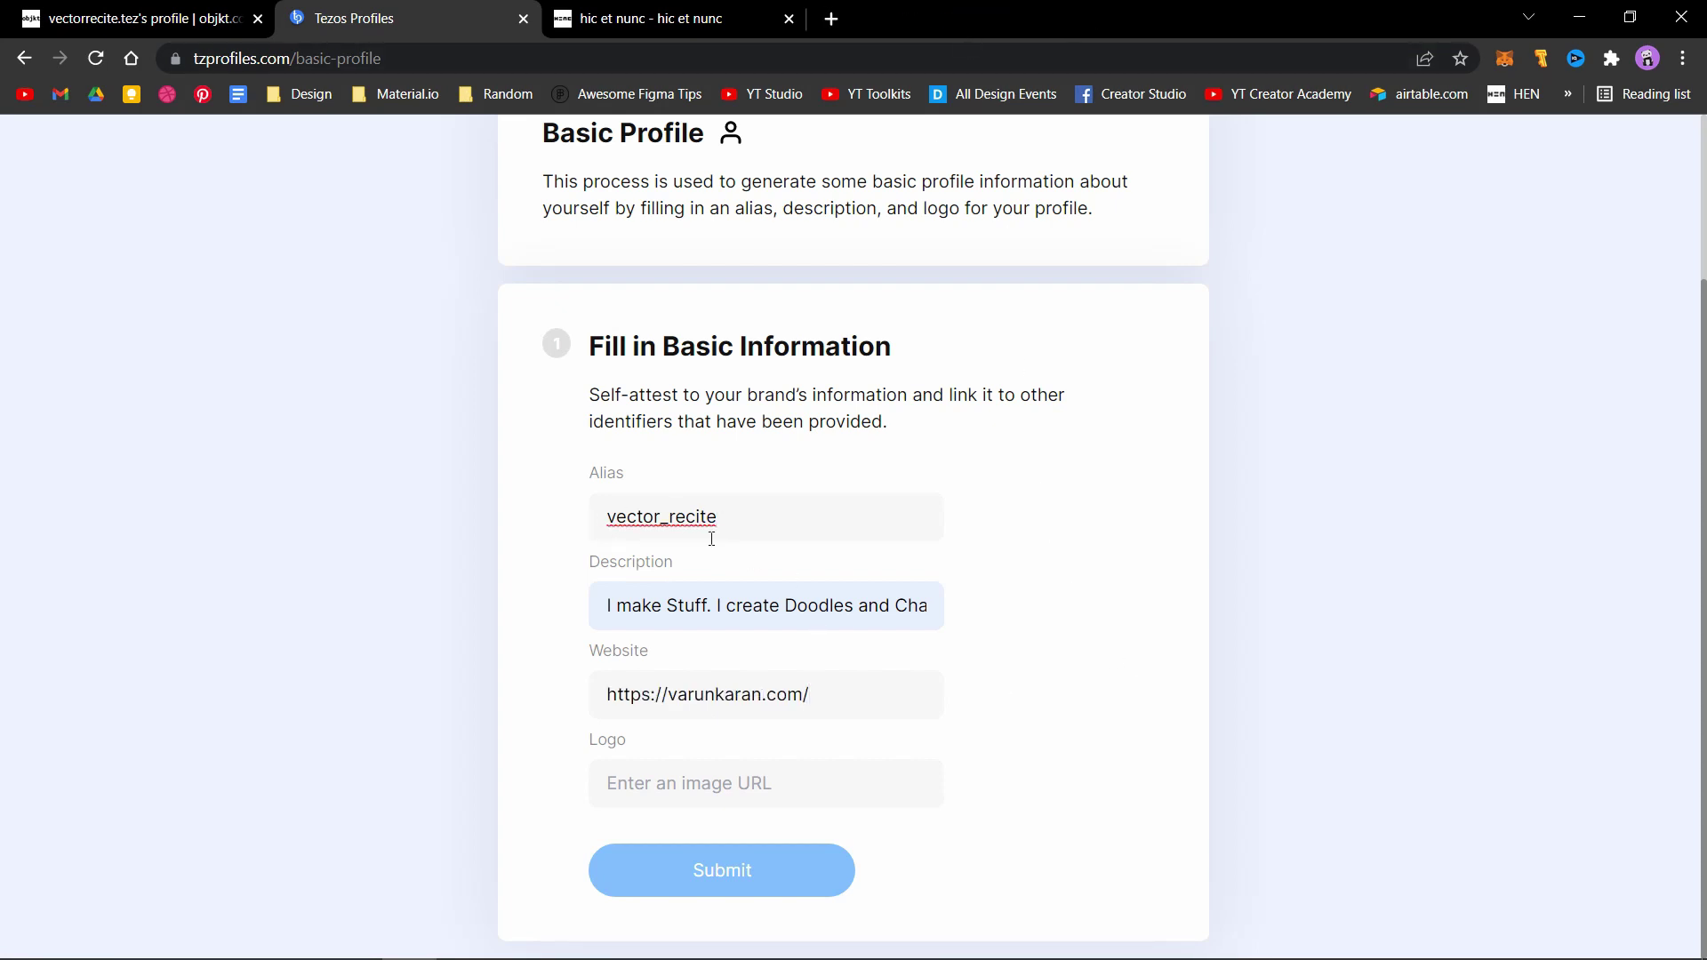
pyautogui.moveTo(610, 605); pyautogui.dragTo(949, 610)
pyautogui.click(737, 629)
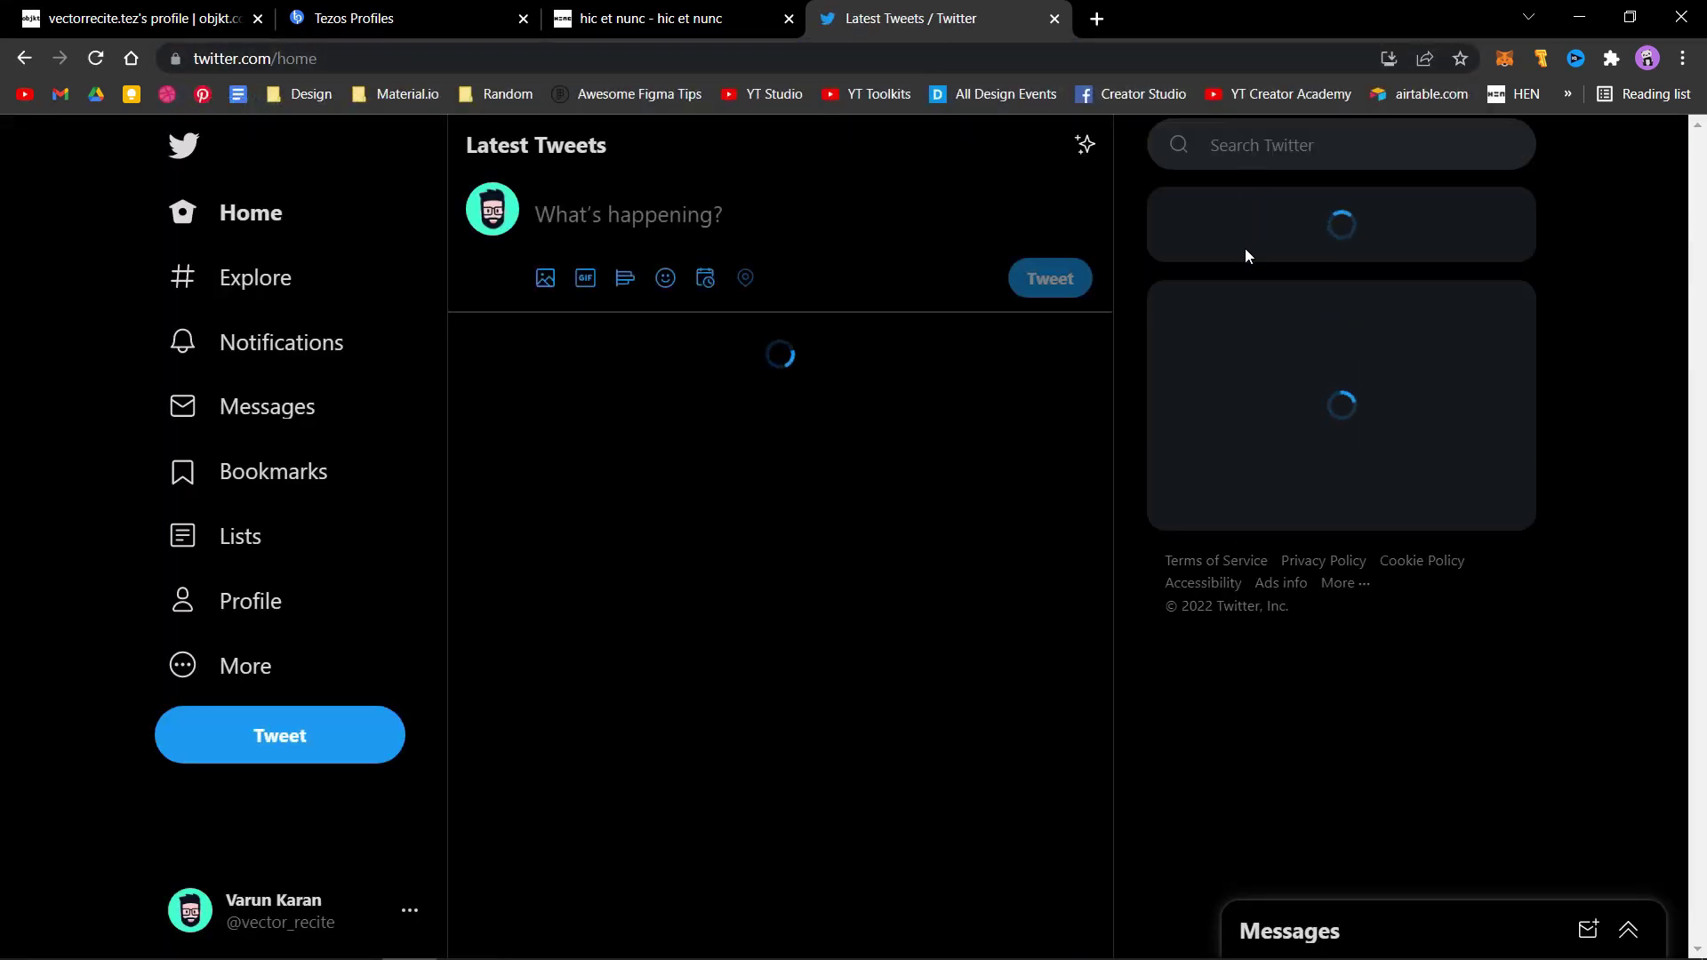
# Get the Twitter profile picture's 400x400 image address, then return to the Basic Profile form
pyautogui.click(252, 605)
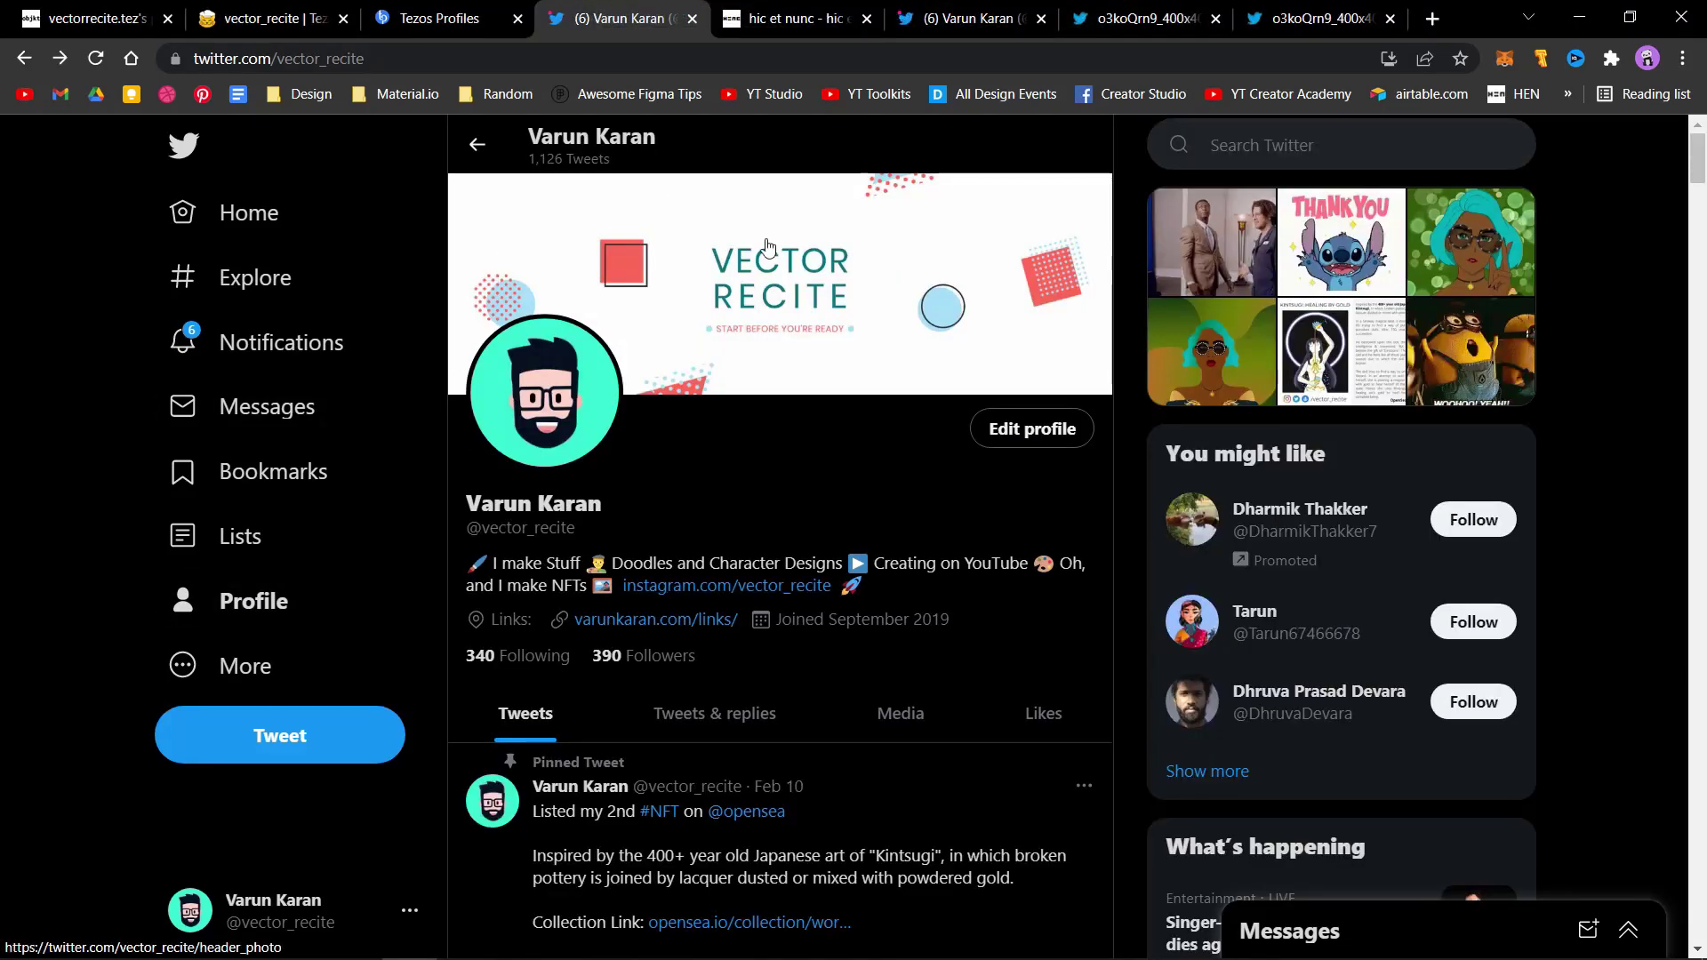
pyautogui.click(555, 386)
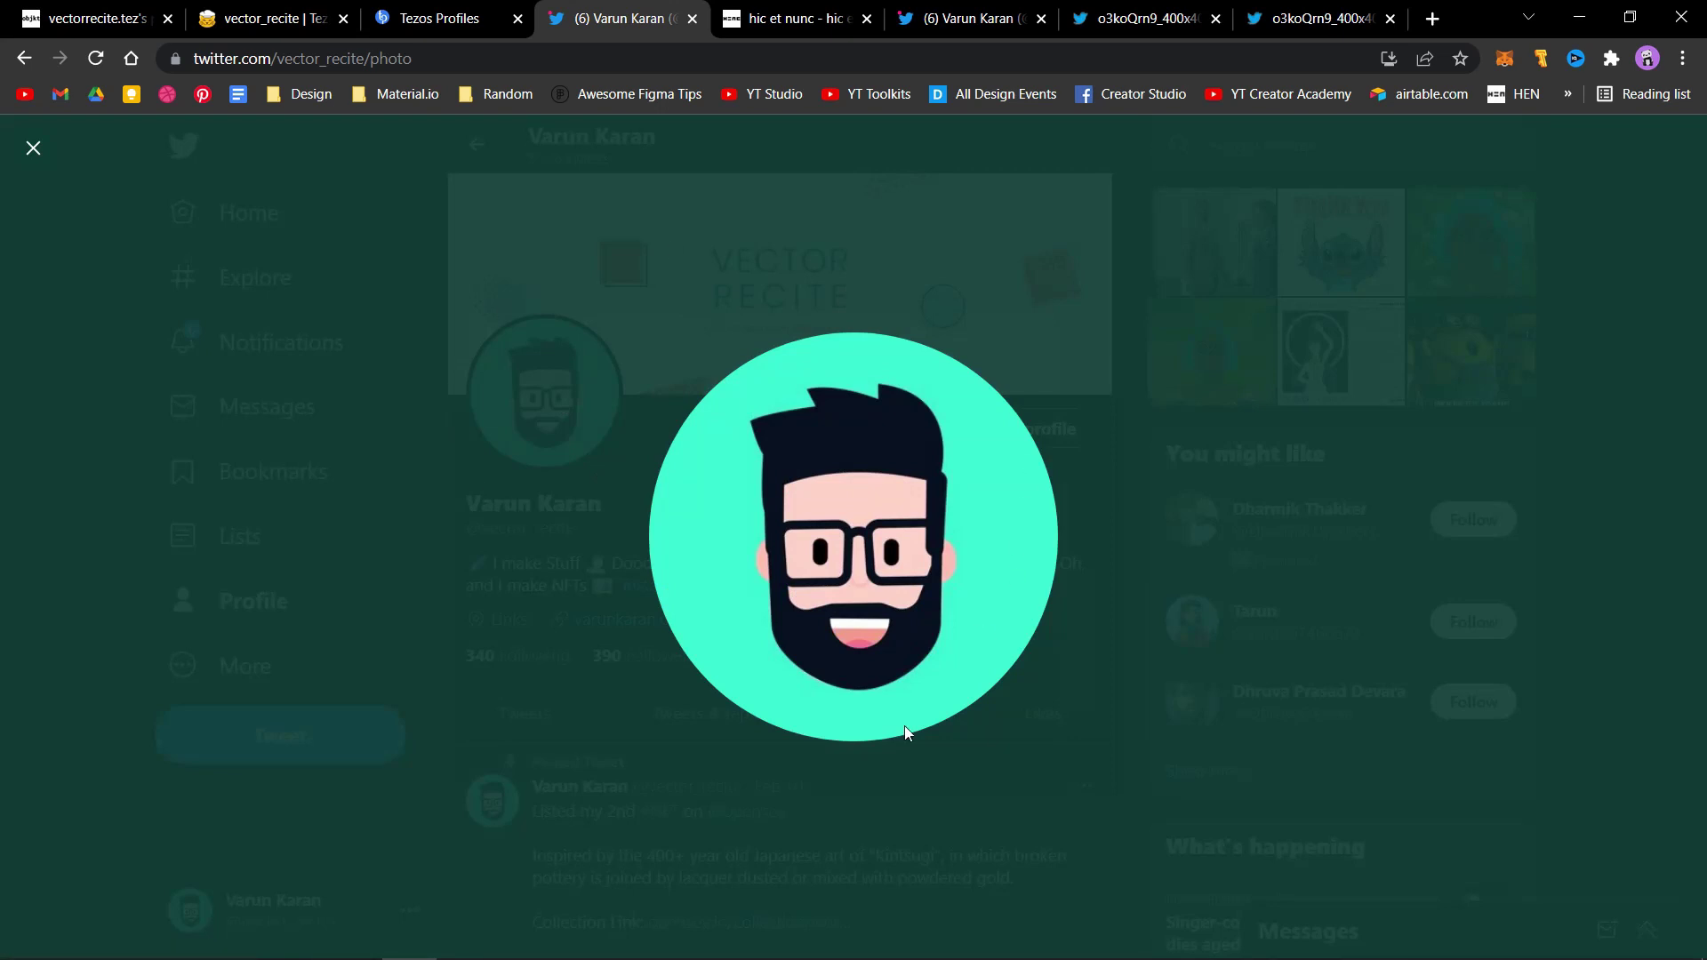
pyautogui.rightClick(881, 470)
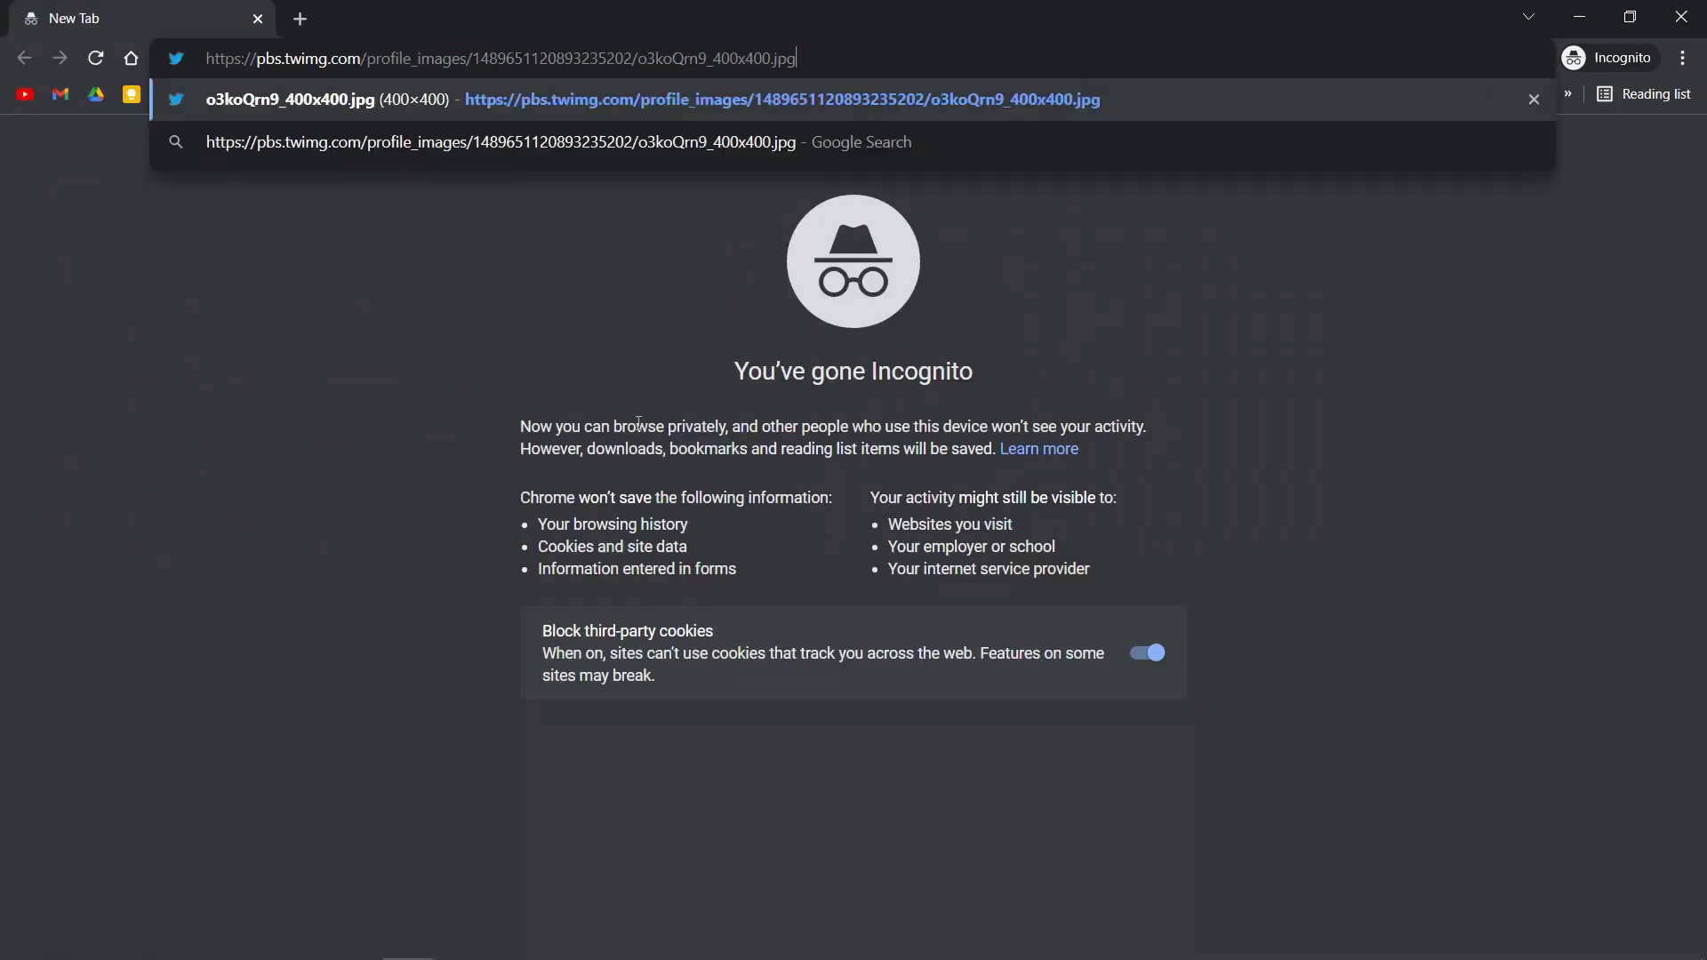
pyautogui.click(467, 99)
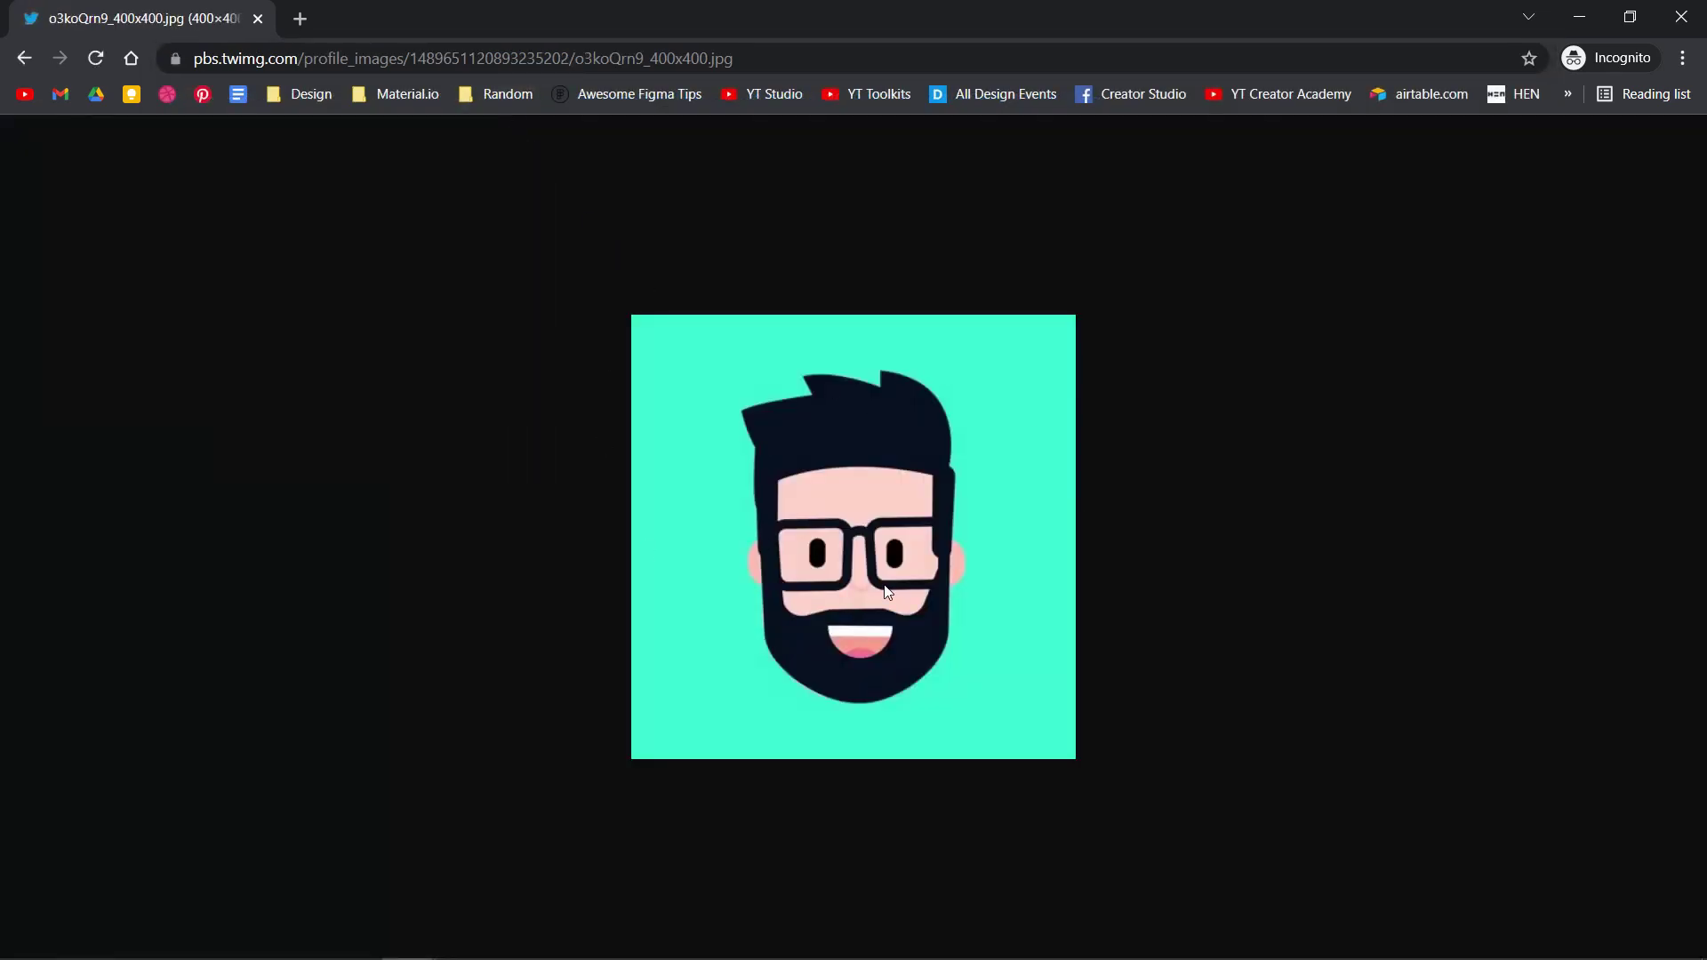
pyautogui.click(1580, 18)
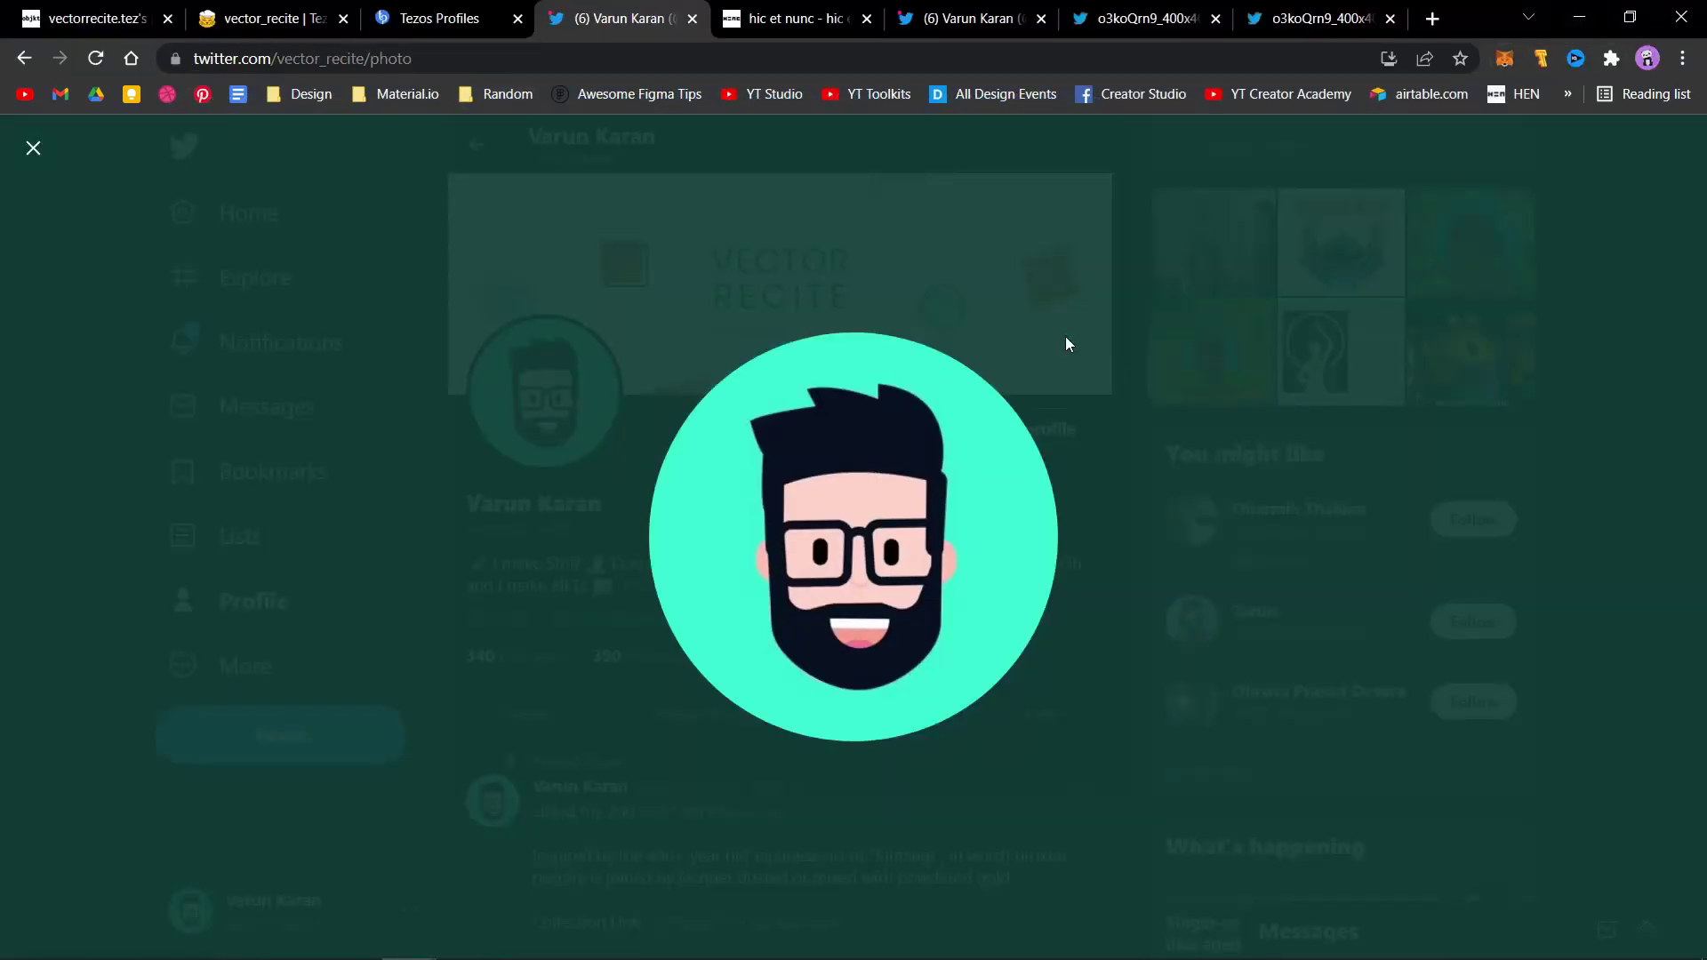
pyautogui.click(461, 13)
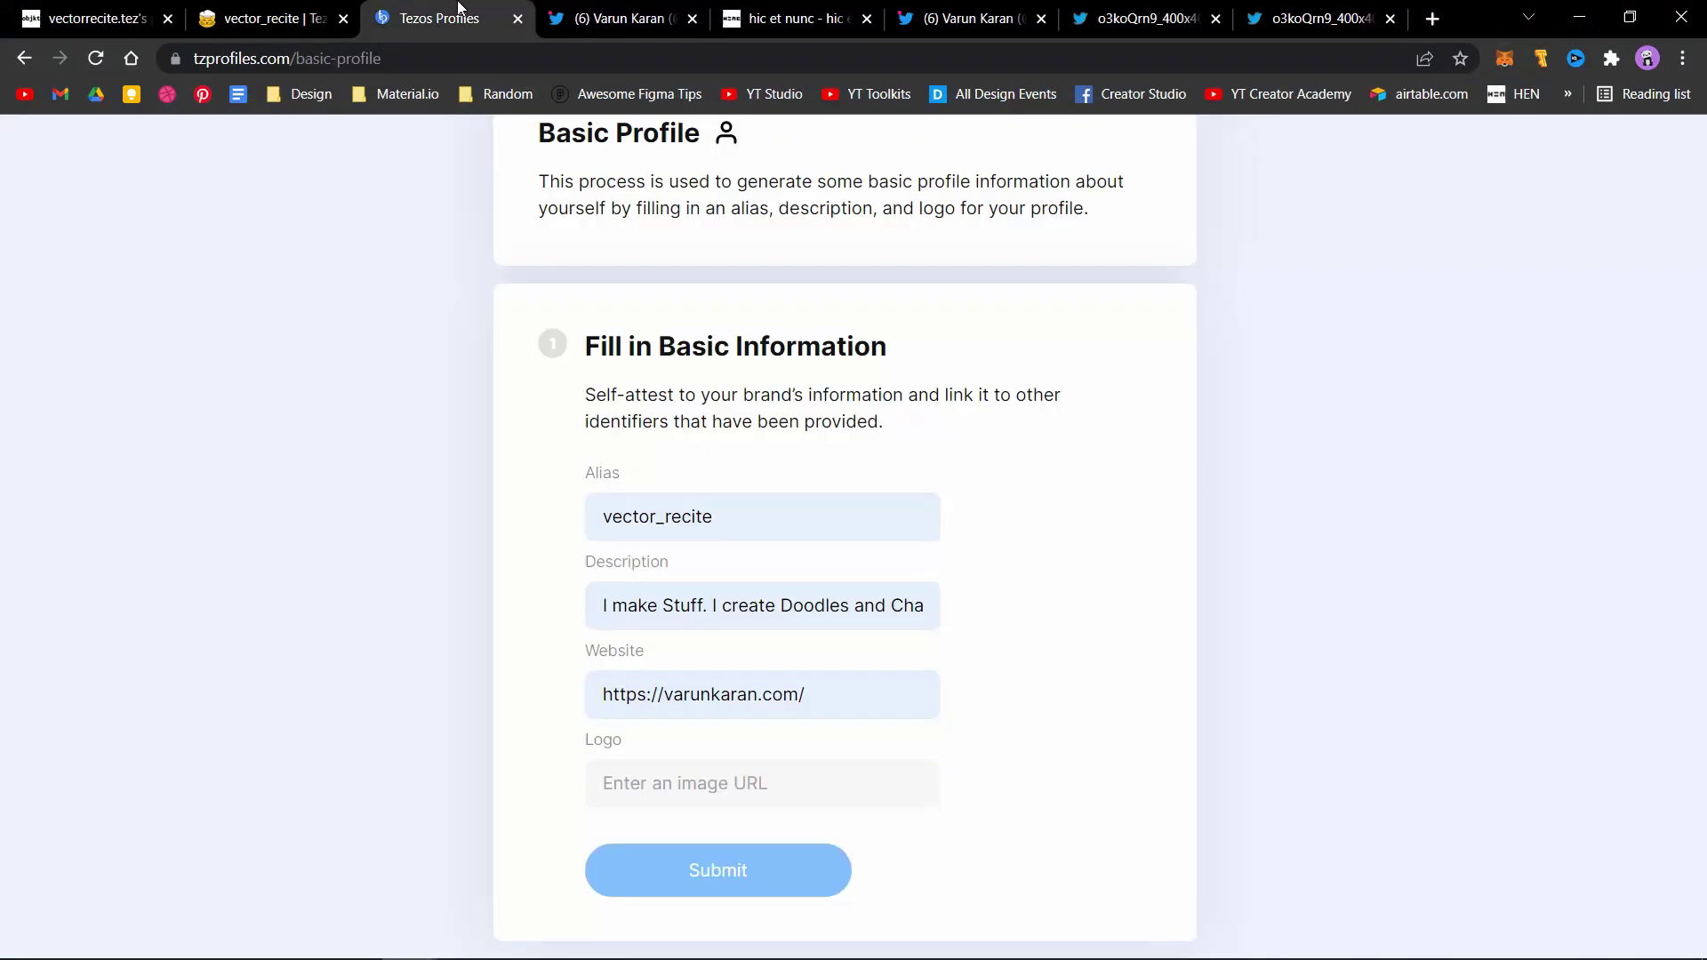
# Paste the Twitter profile picture's address into the Logo field
pyautogui.click(687, 778)
pyautogui.hotkey('ctrl', 'v')
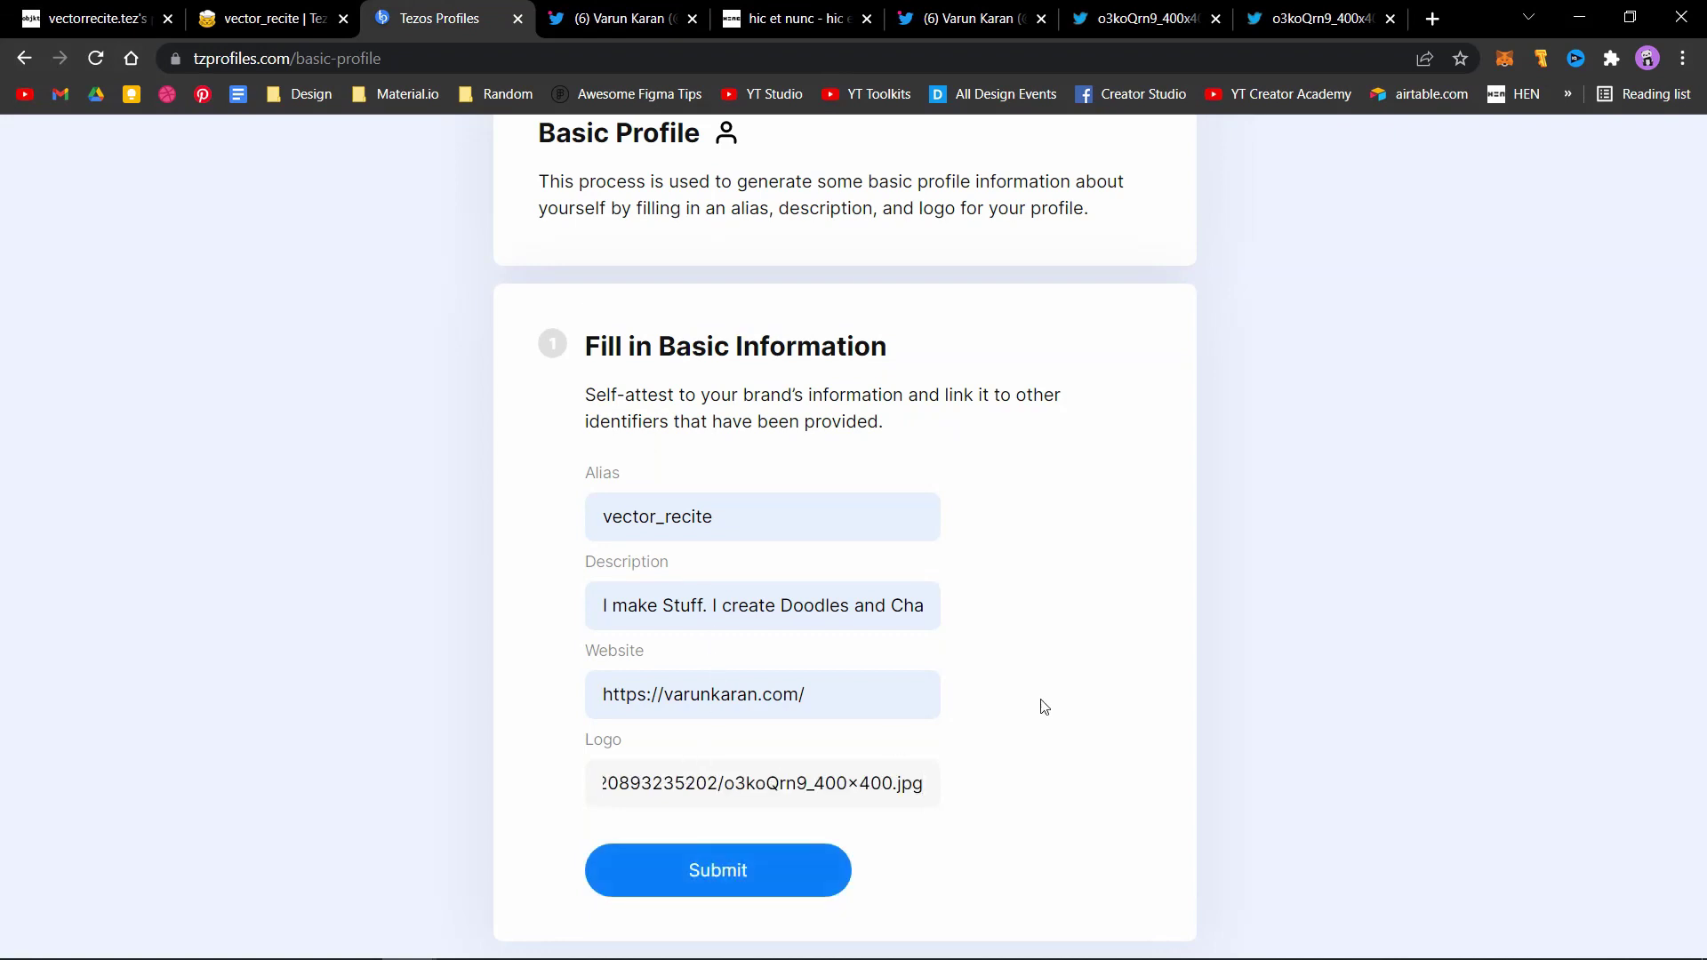
pyautogui.click(1040, 702)
# Submit the basic profile and sign it in Temple Wallet
pyautogui.click(670, 849)
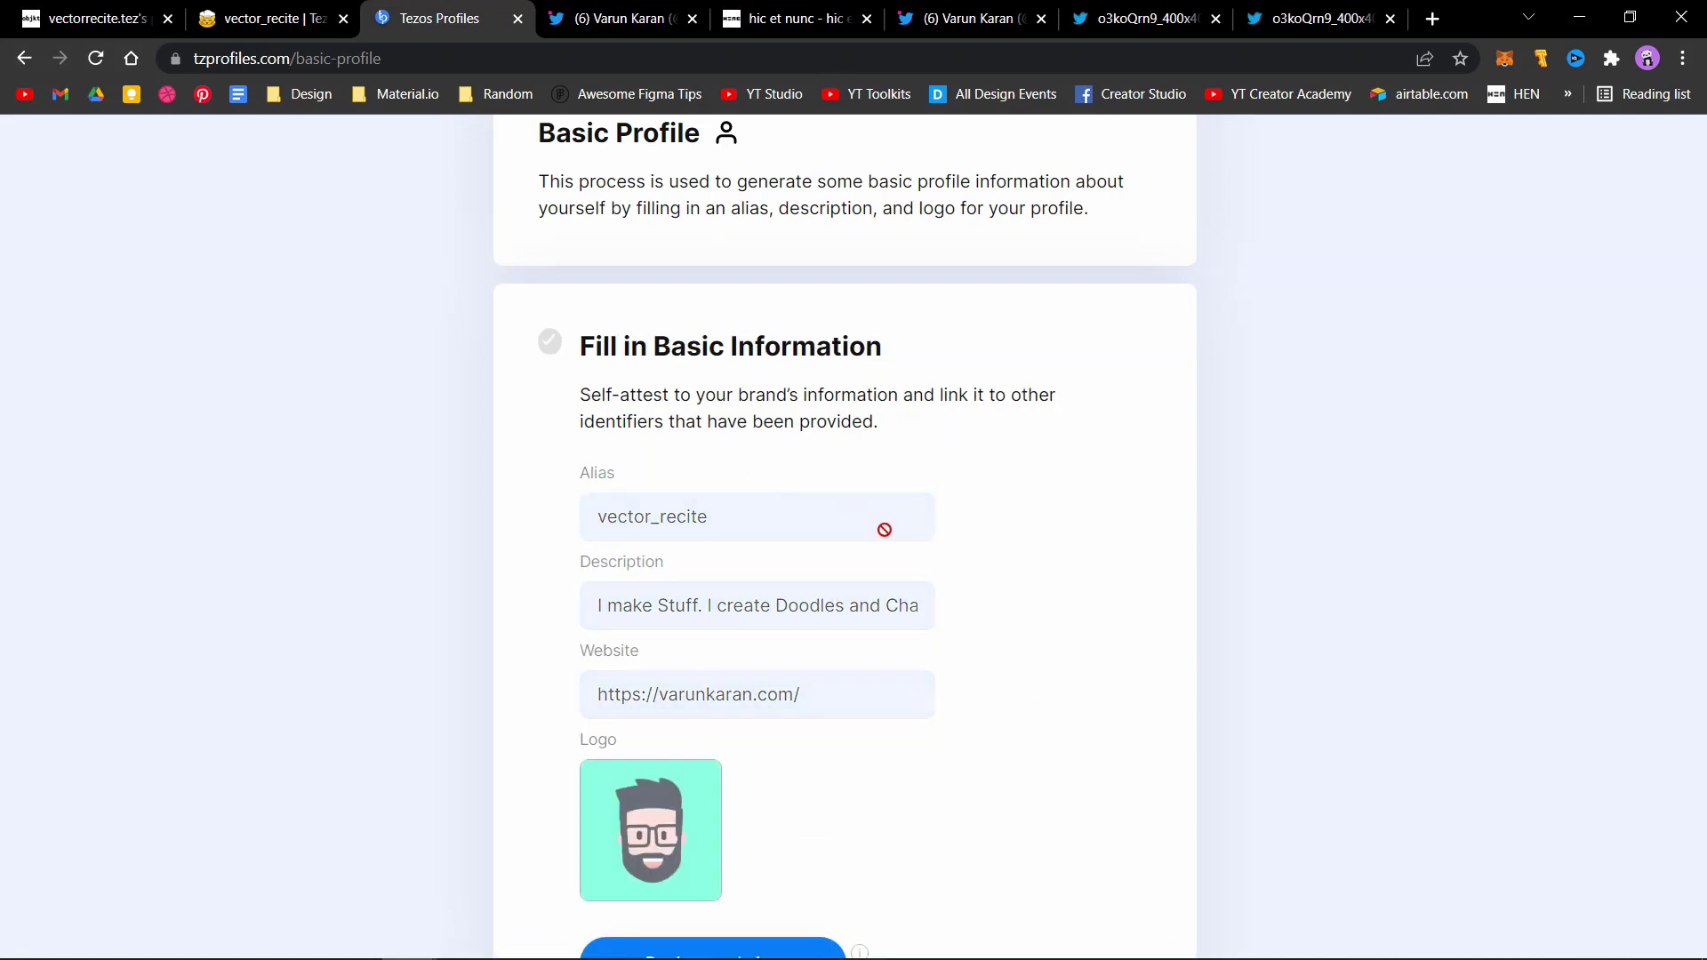
pyautogui.hotkey('ctrl', '-')
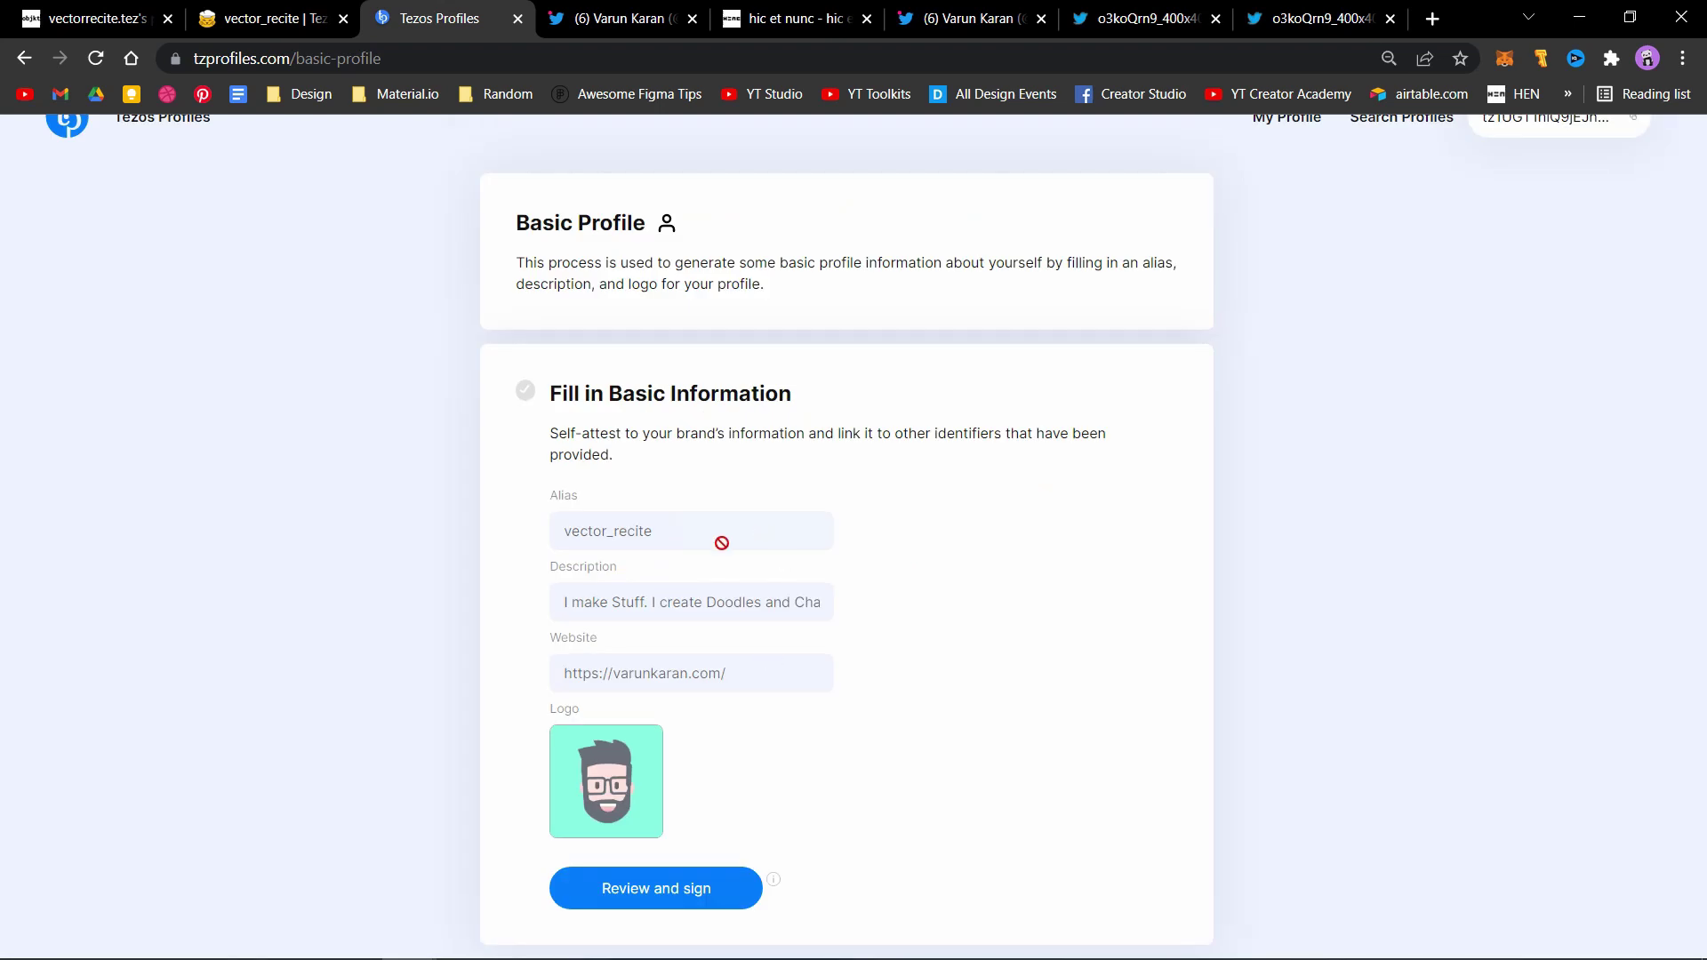
pyautogui.click(667, 889)
pyautogui.moveTo(804, 147); pyautogui.dragTo(1287, 229)
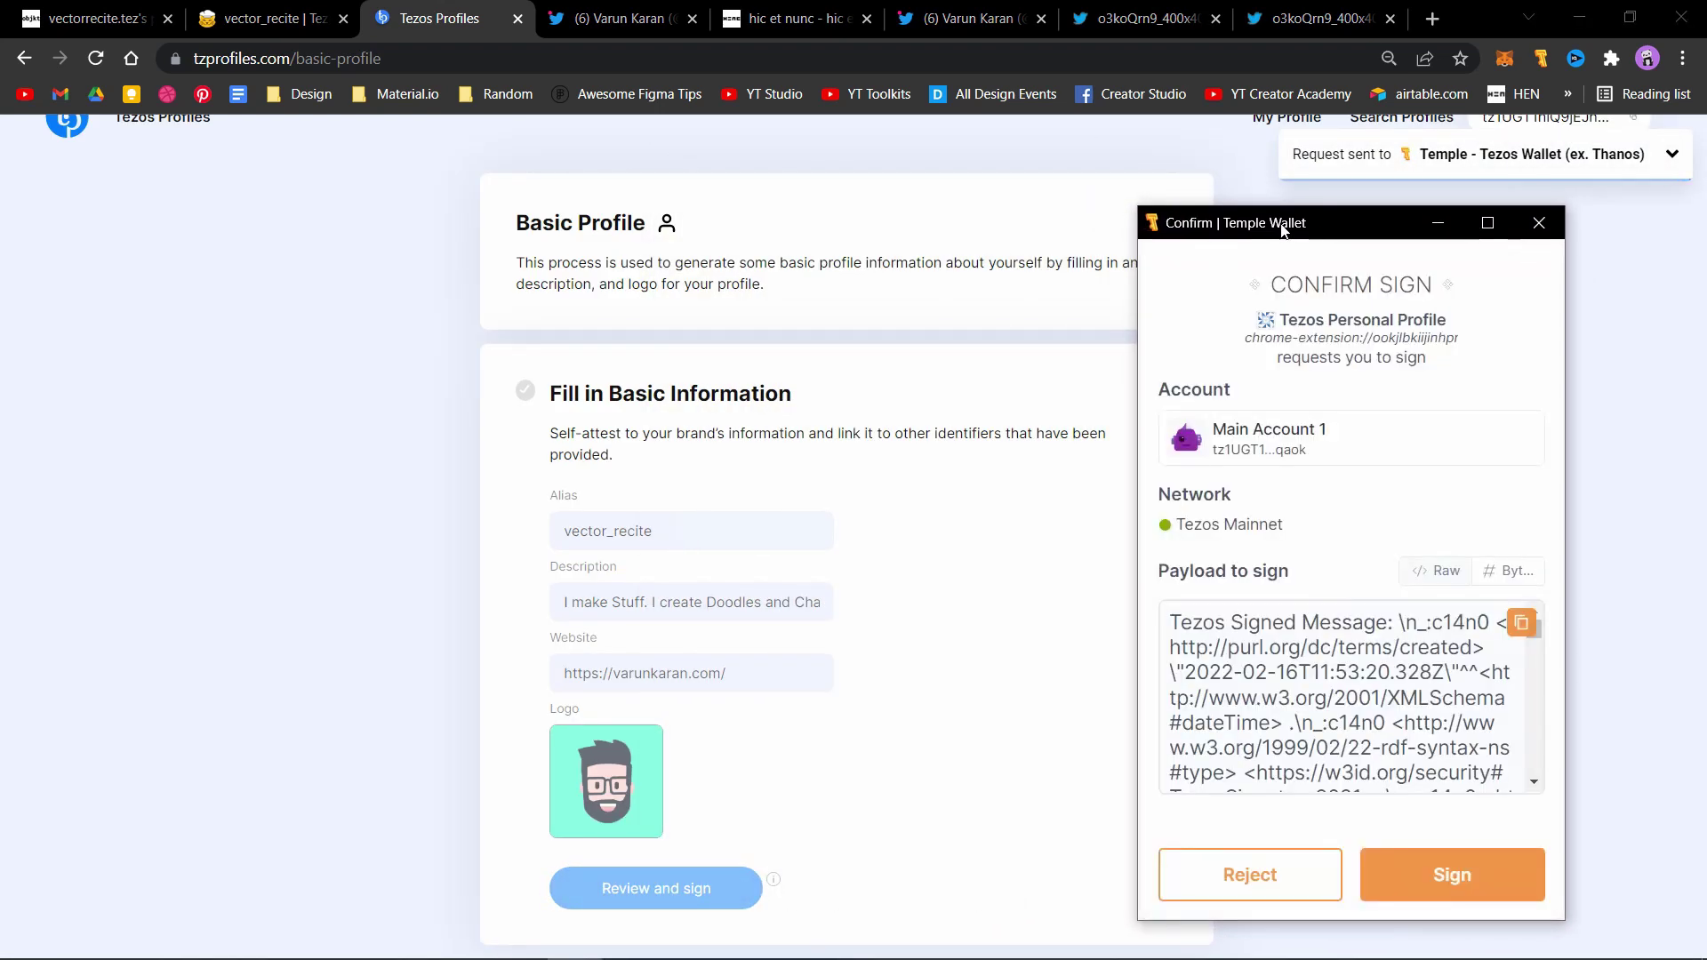
pyautogui.click(1405, 882)
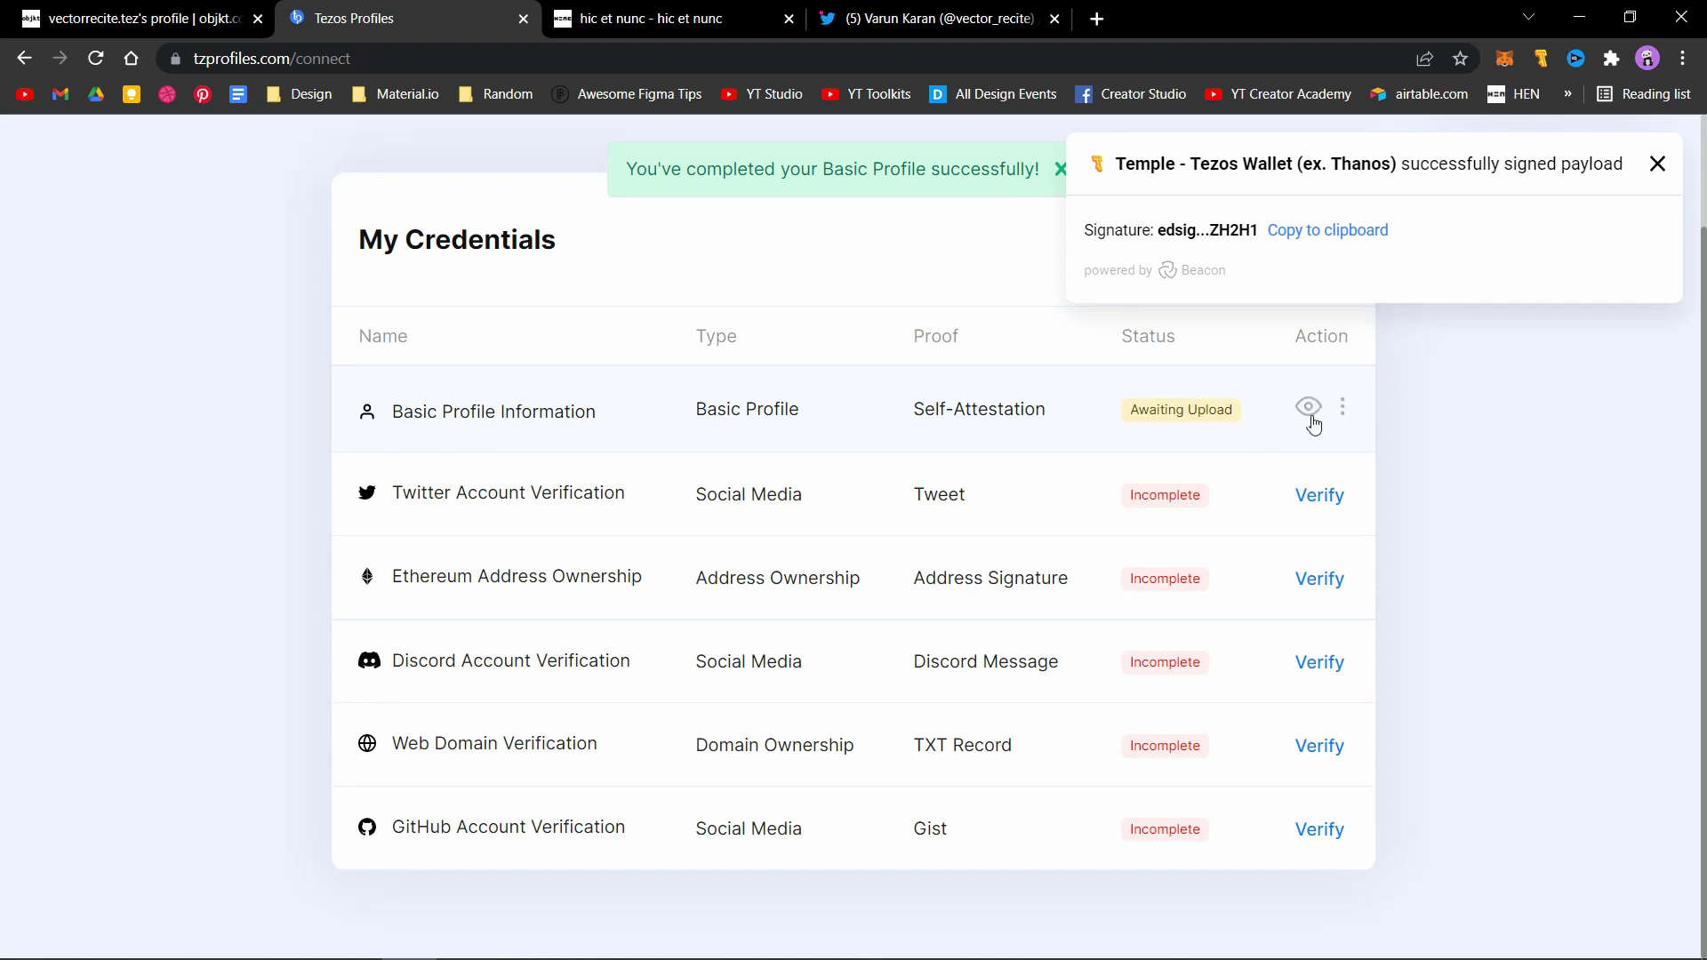
pyautogui.scroll(2, 1061, 171)
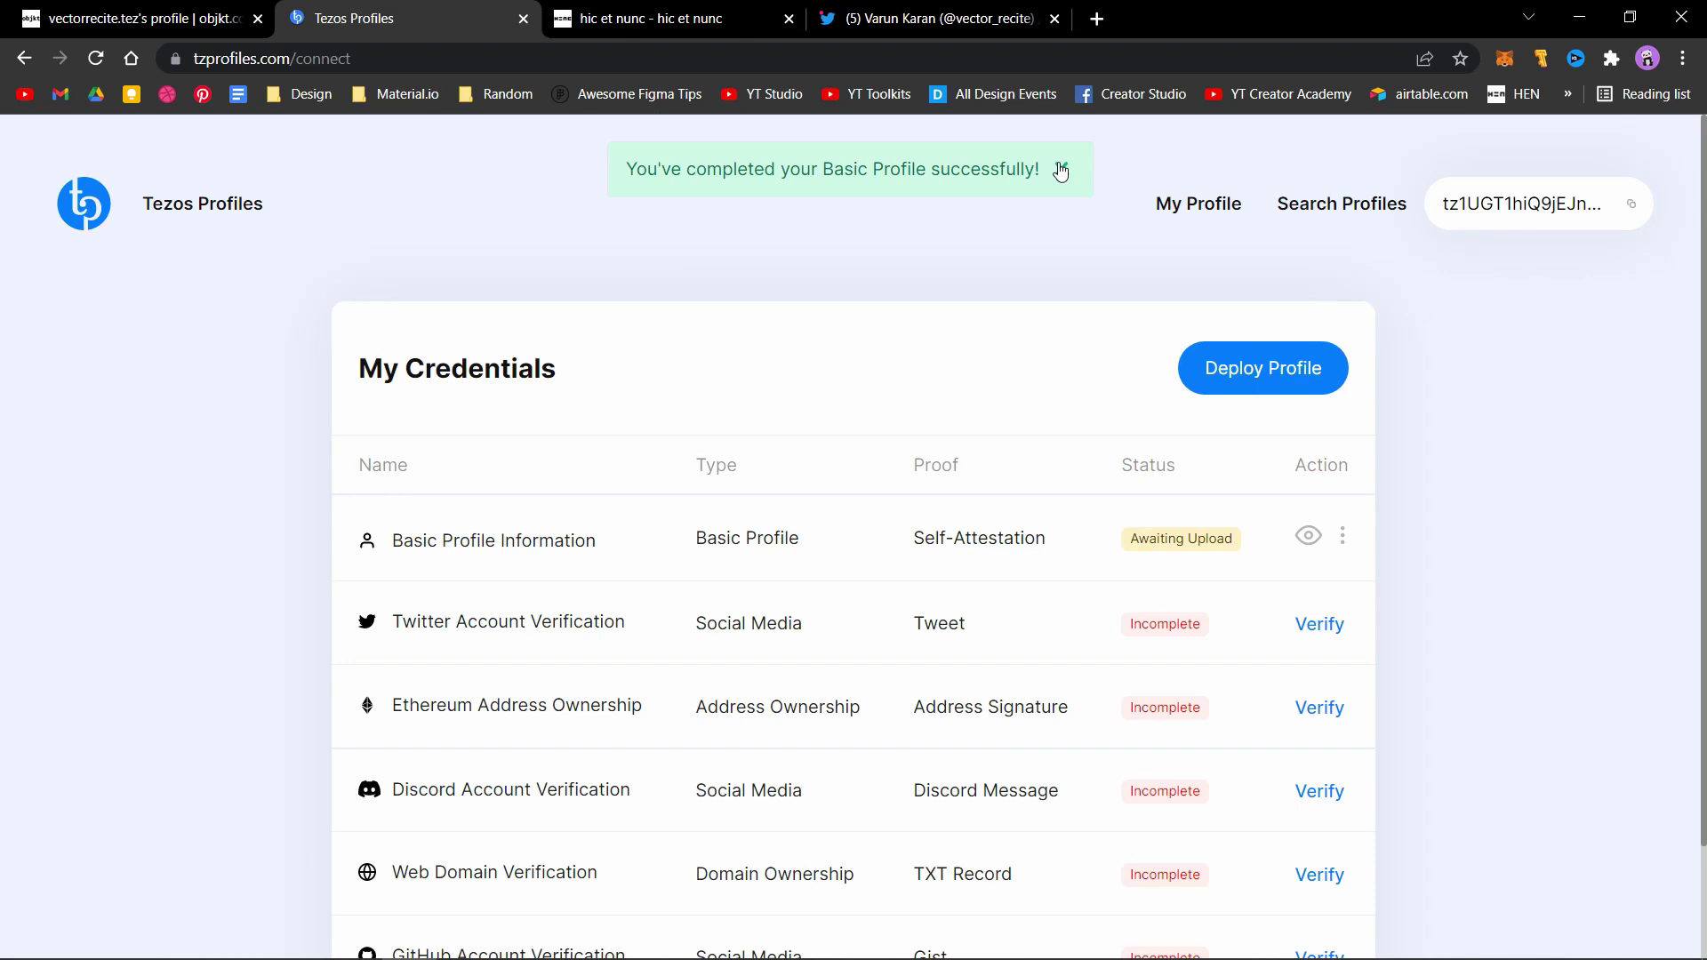
# Start Twitter account verification and submit the handle vector_recite
pyautogui.click(1061, 171)
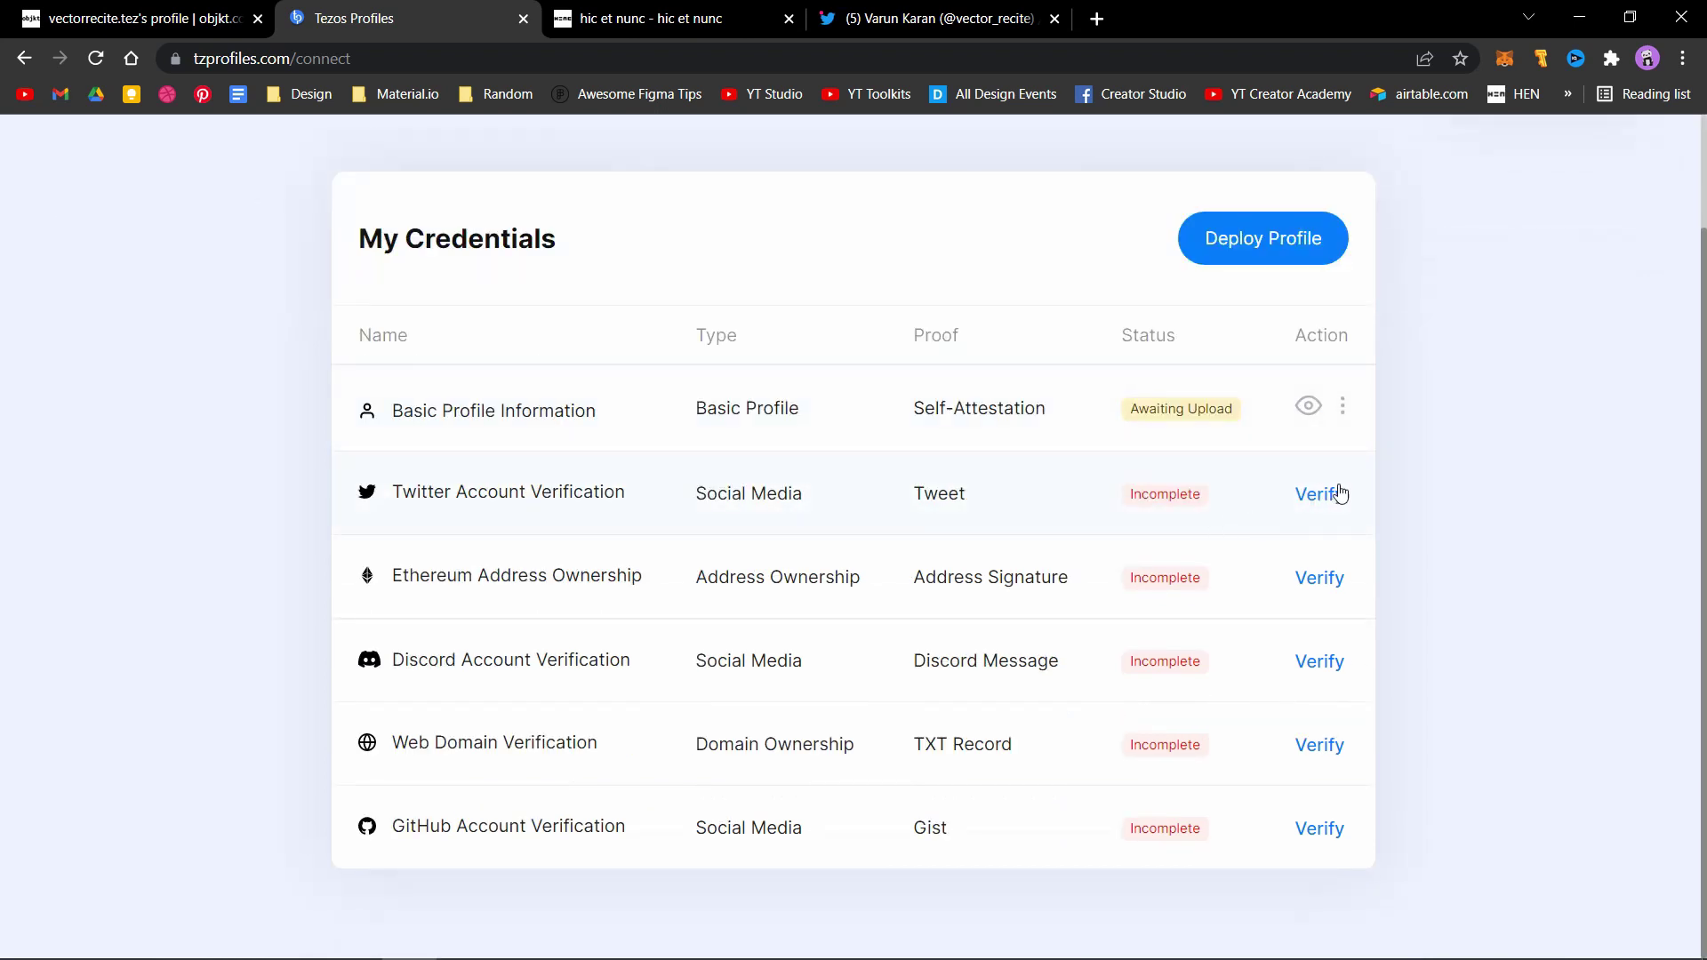
pyautogui.click(1331, 490)
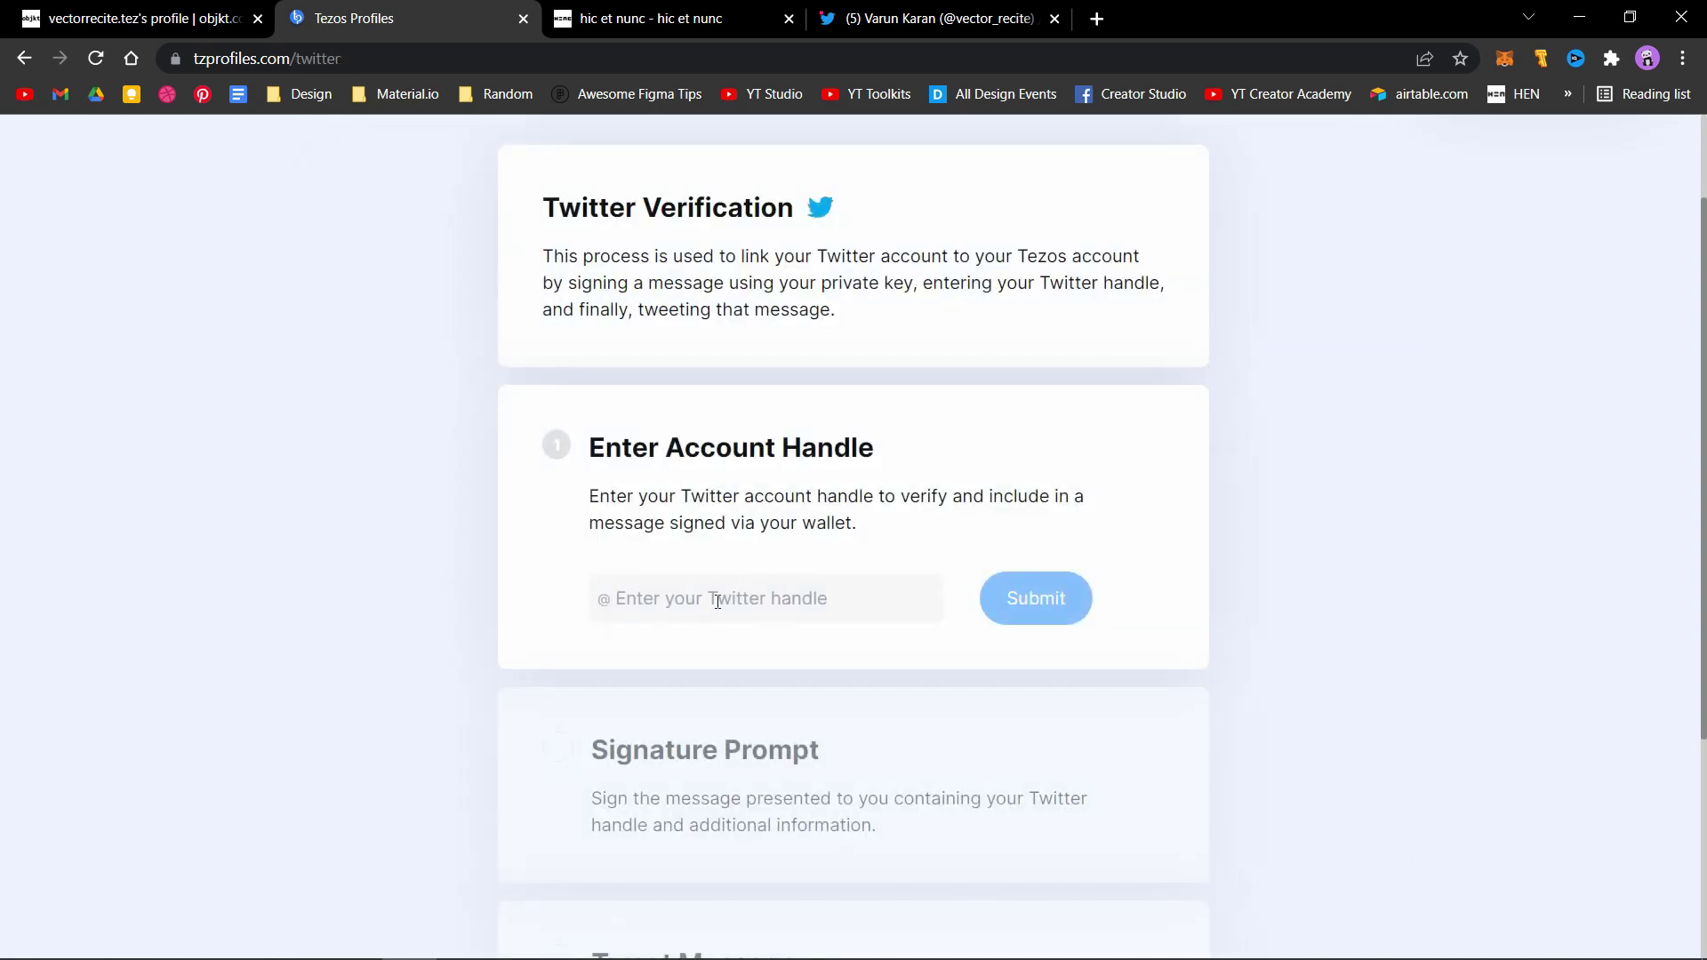
pyautogui.click(718, 602)
pyautogui.write('vector')
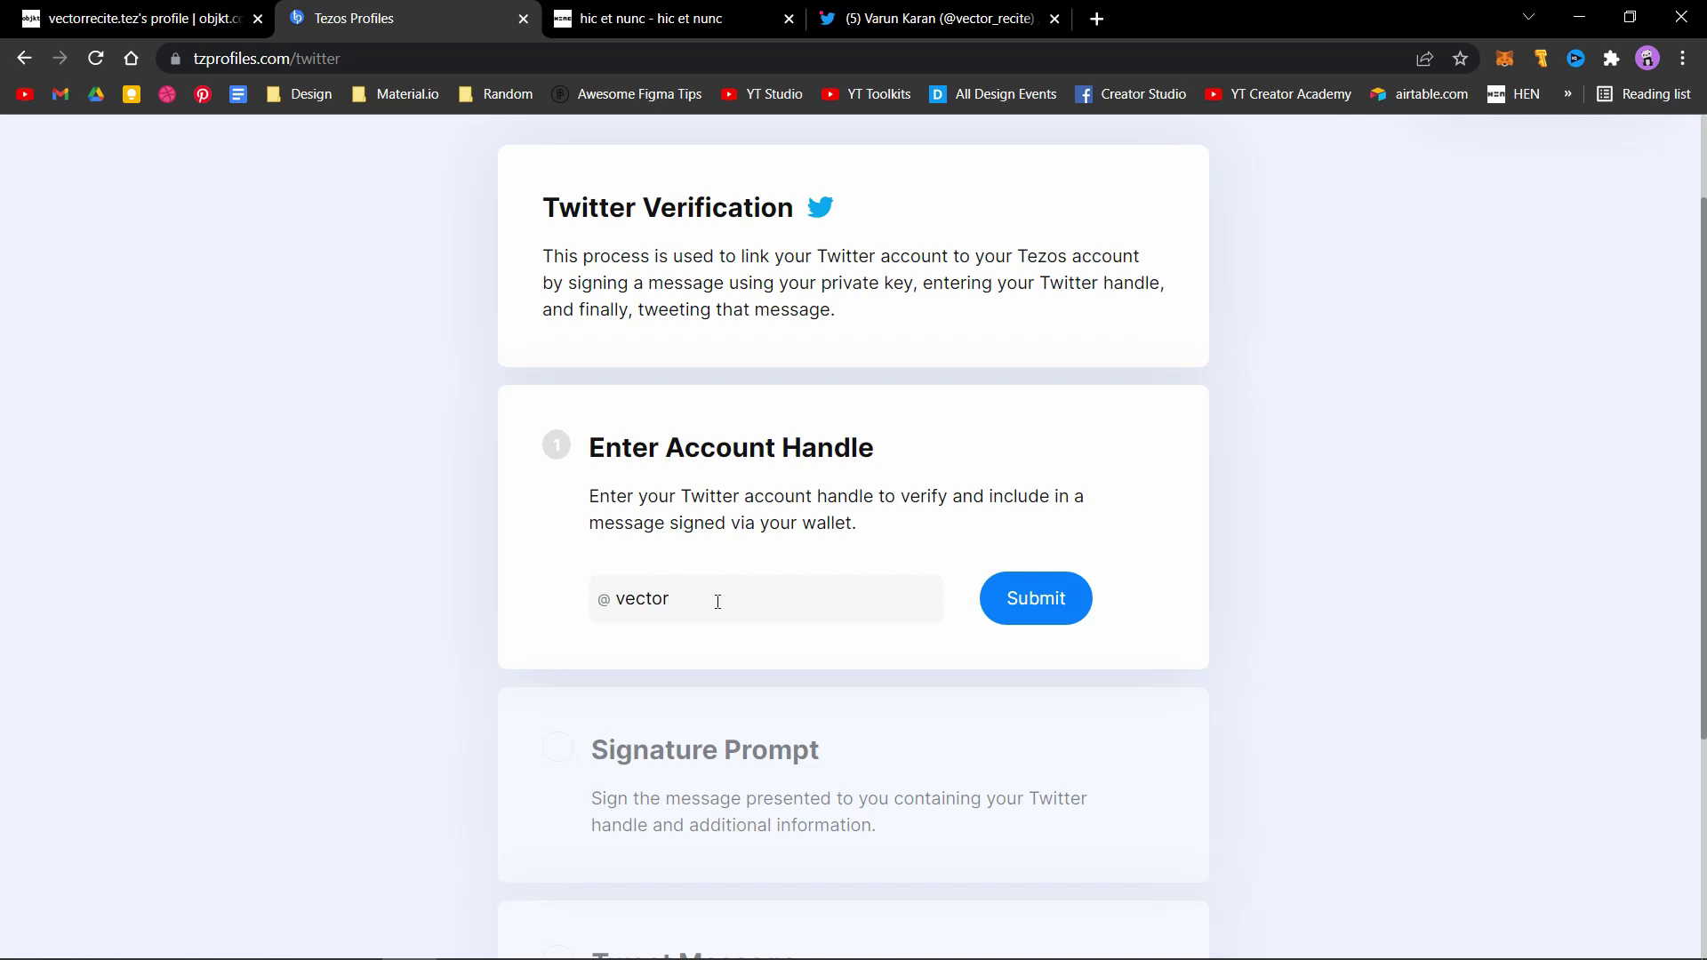
pyautogui.write('_recite')
pyautogui.scroll(-1, 1163, 533)
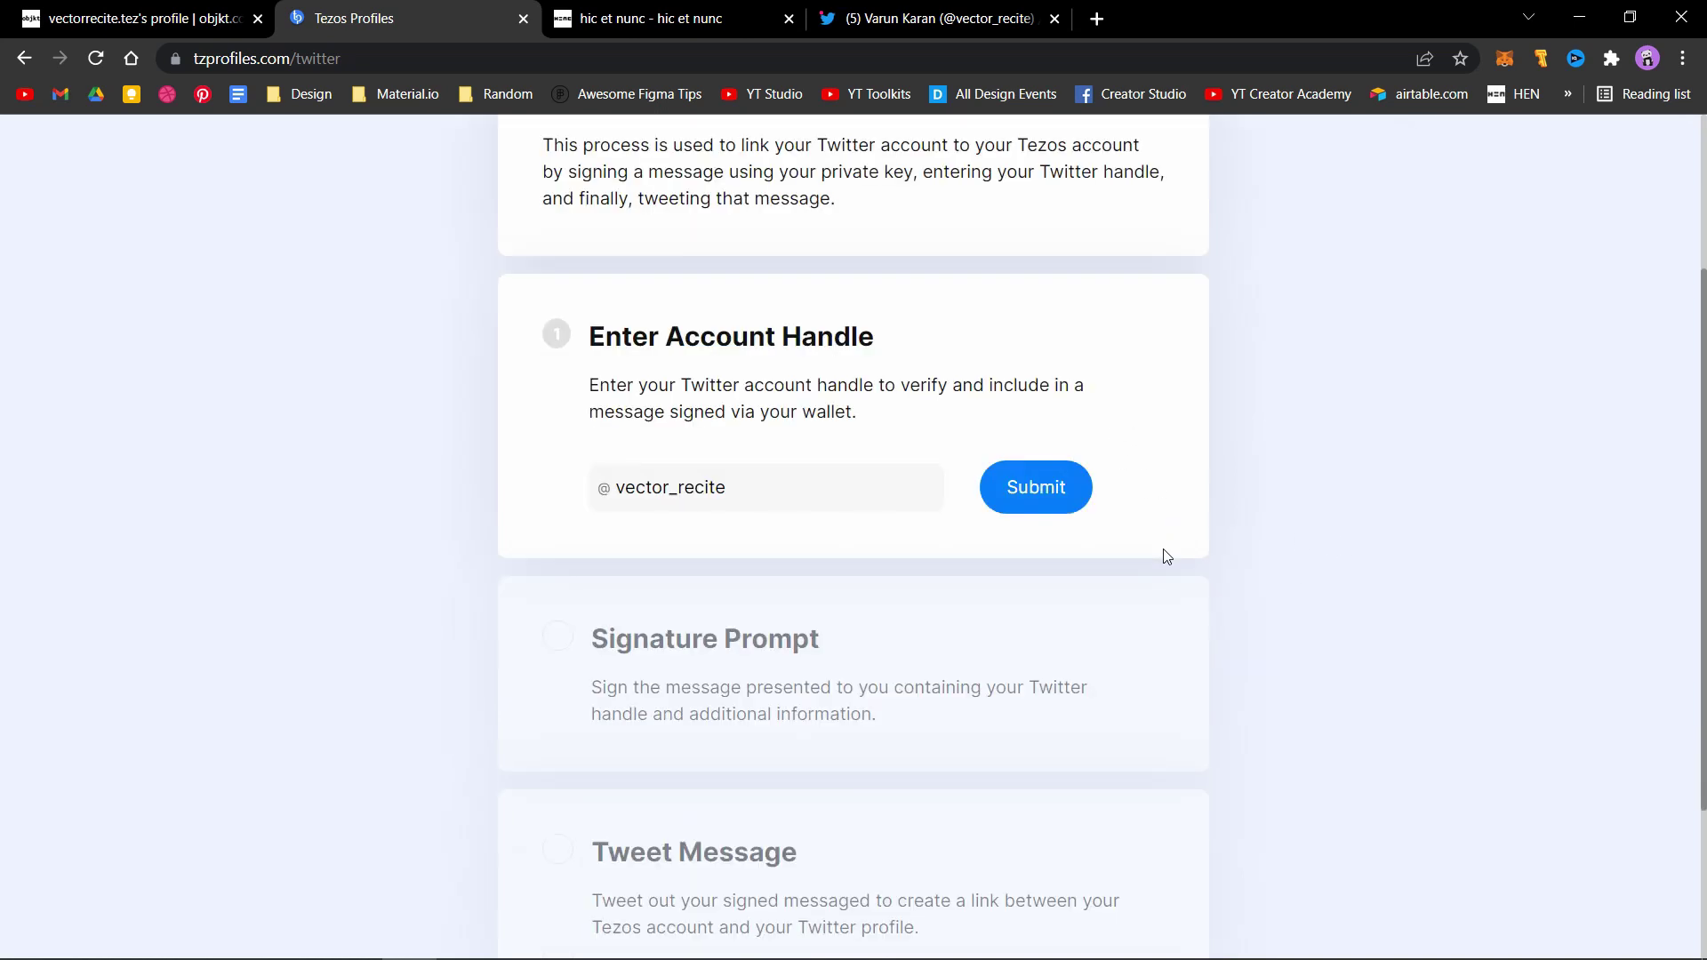
pyautogui.click(1049, 507)
# Sign the Twitter attestation message in Temple Wallet
pyautogui.scroll(-2, 1067, 471)
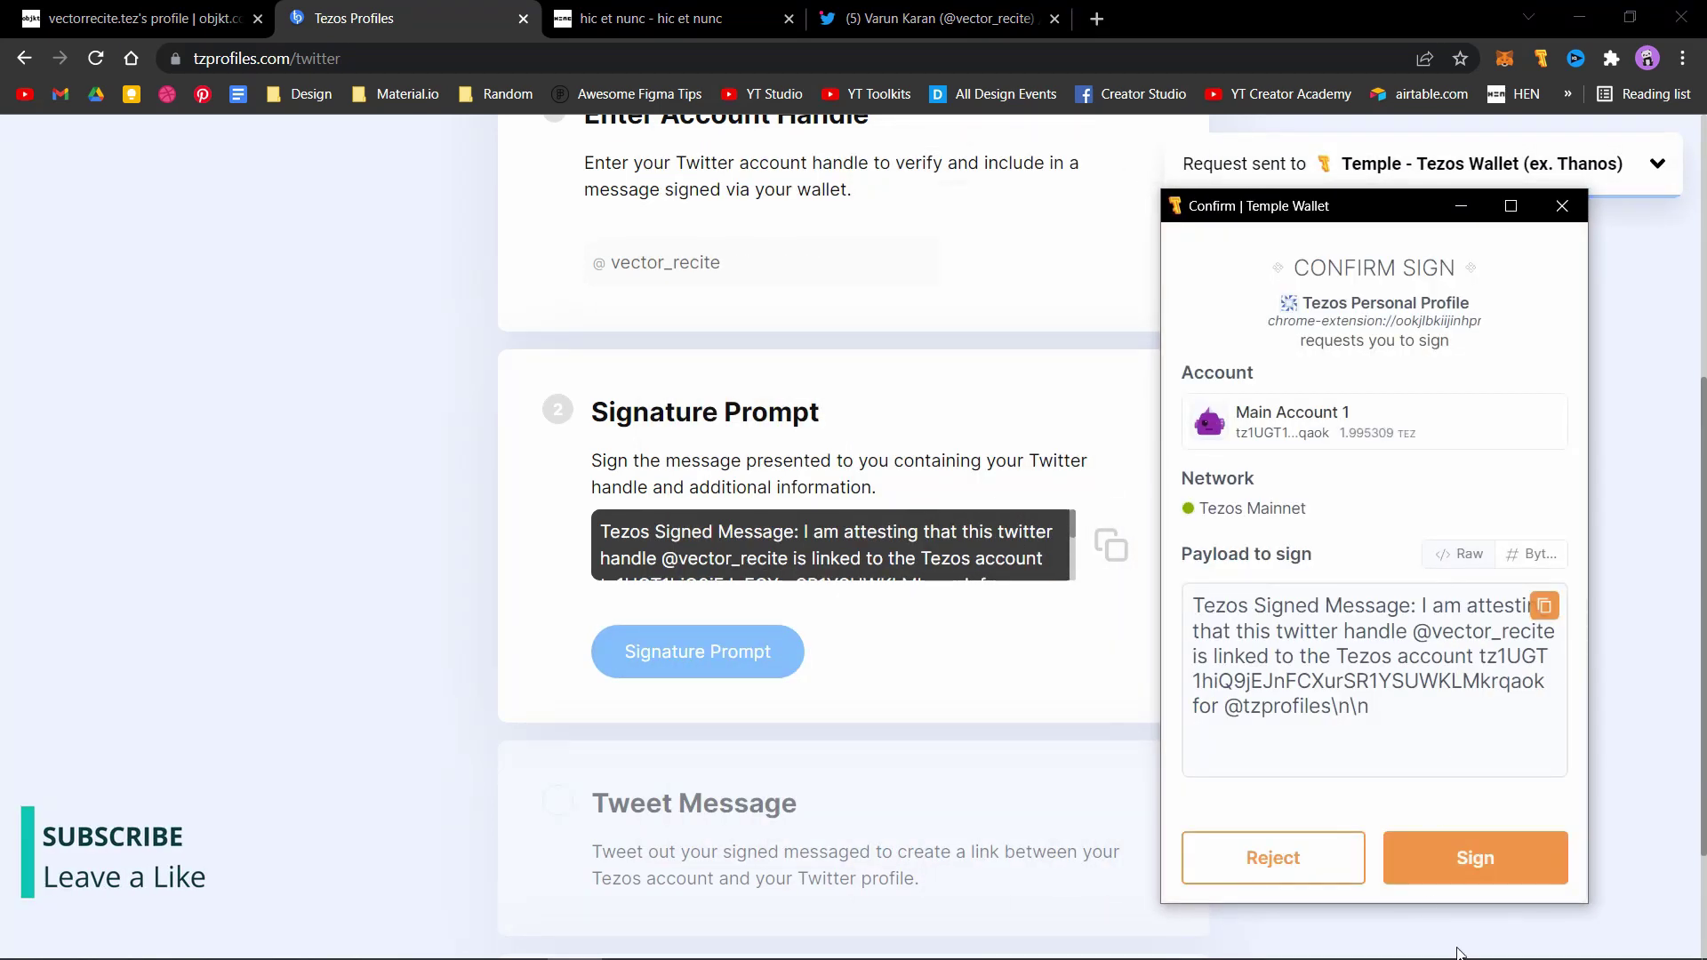
pyautogui.click(1463, 856)
pyautogui.scroll(-1, 919, 710)
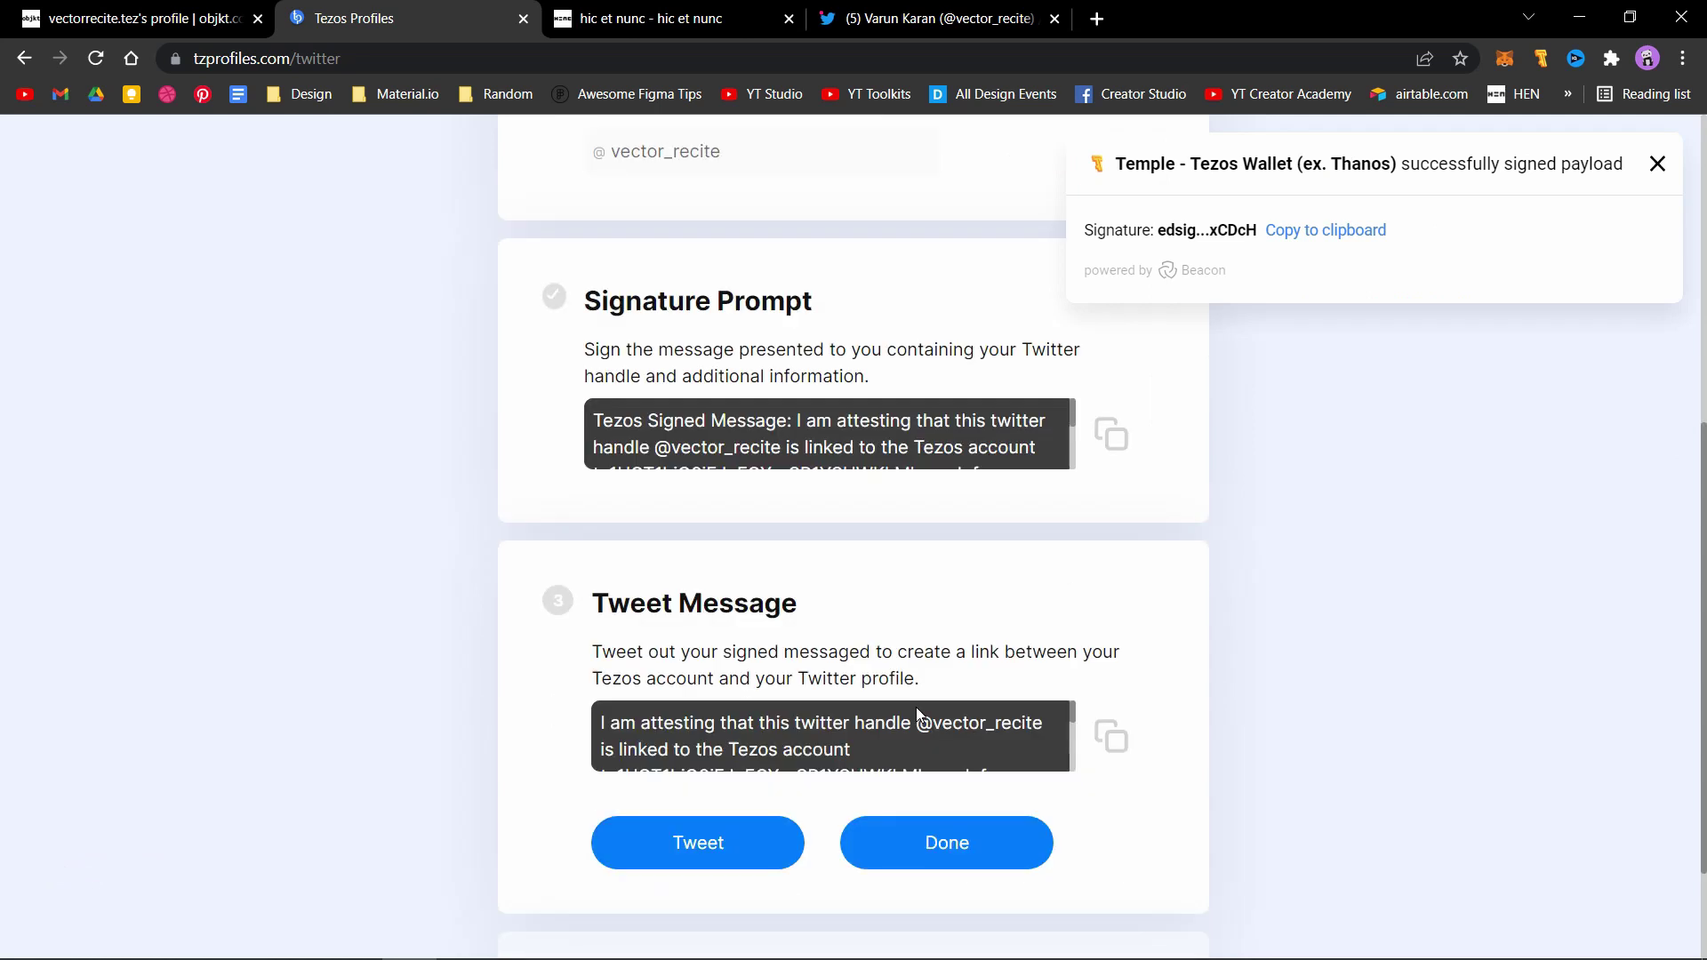
pyautogui.scroll(-1, 916, 704)
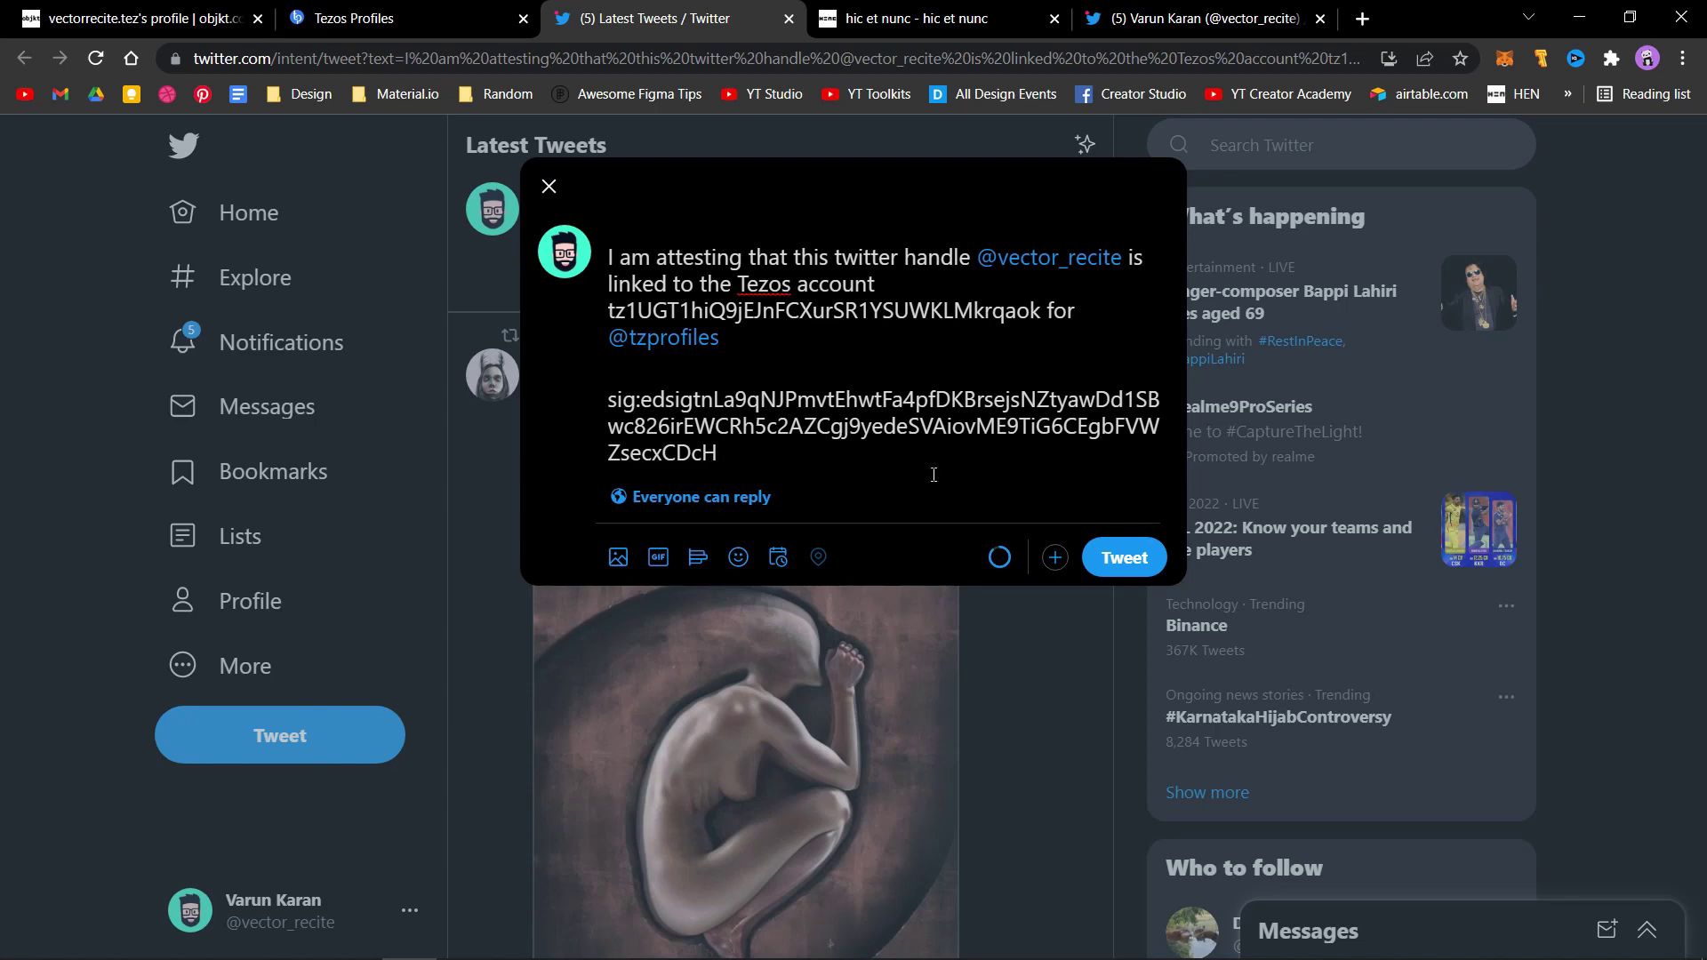
# Post the attestation tweet and copy the sent tweet's URL
pyautogui.click(1116, 562)
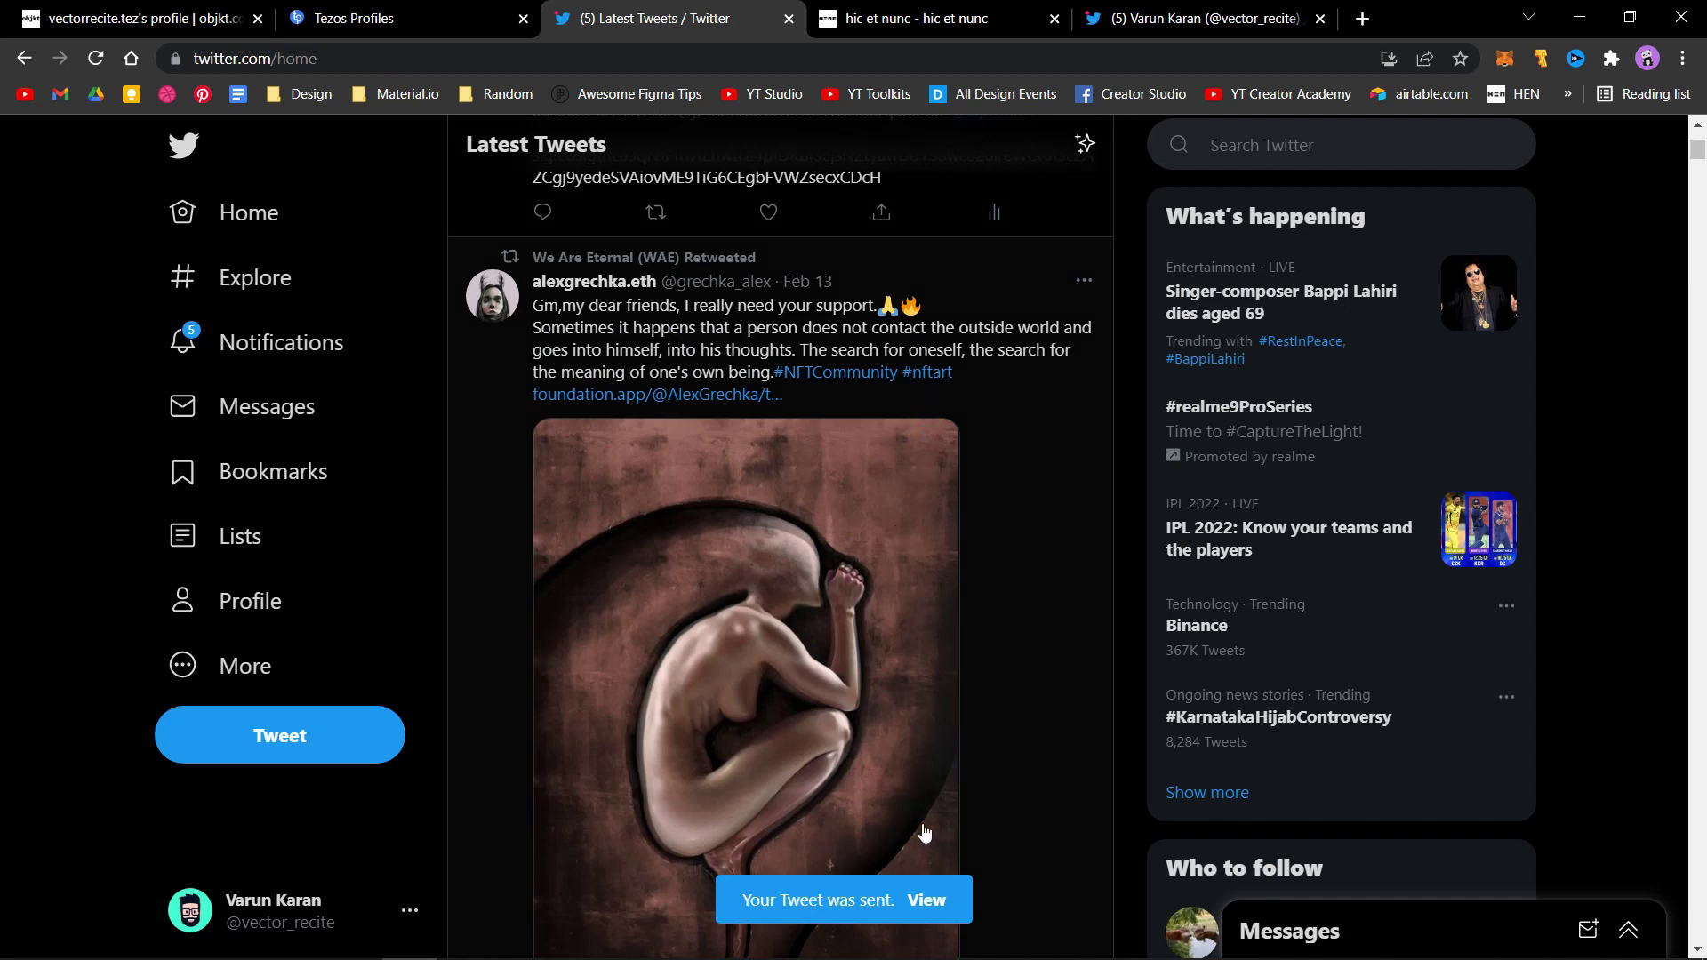
pyautogui.click(926, 901)
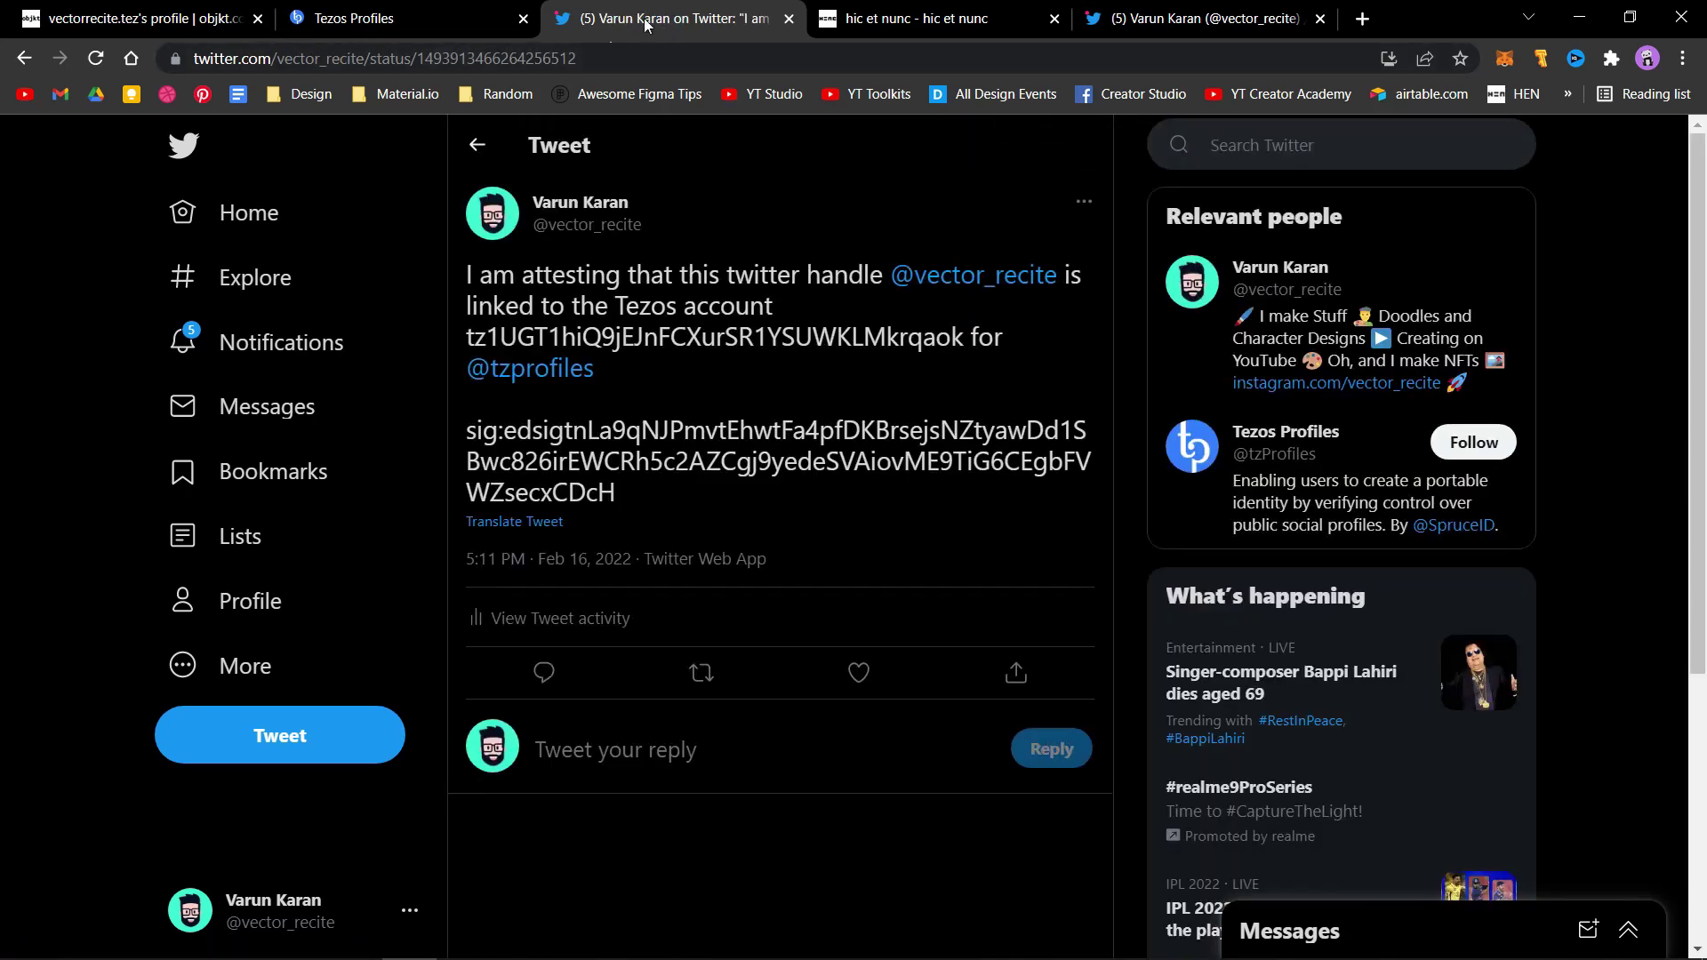
pyautogui.click(619, 56)
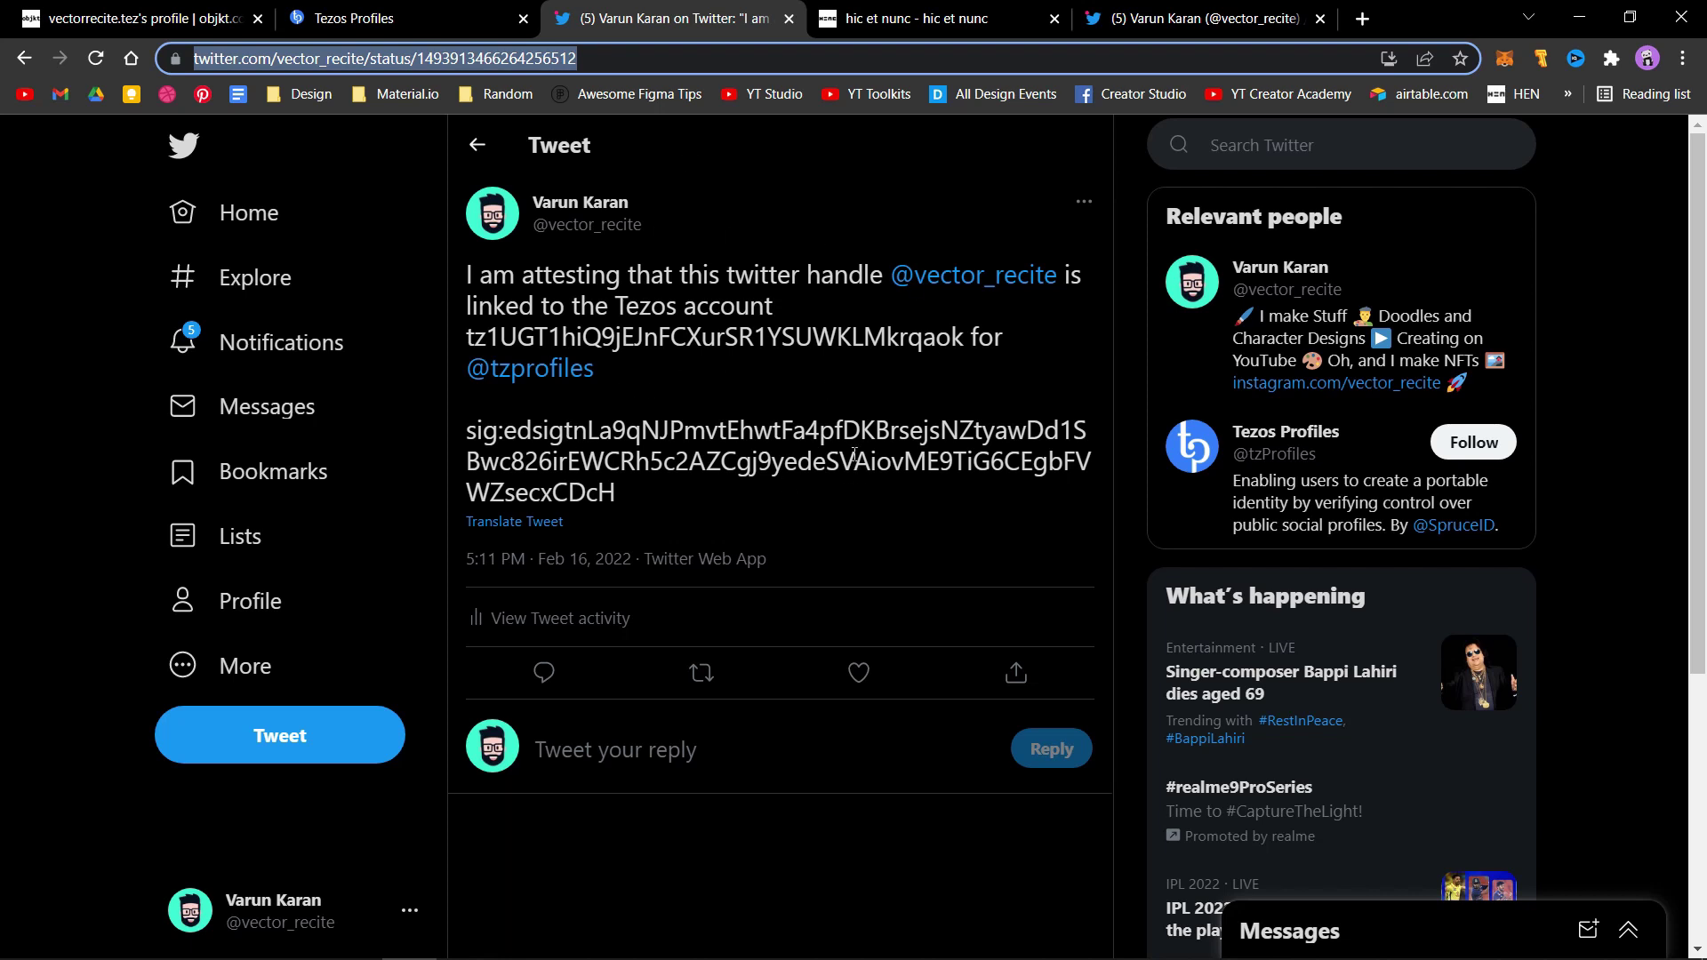
pyautogui.rightClick(538, 55)
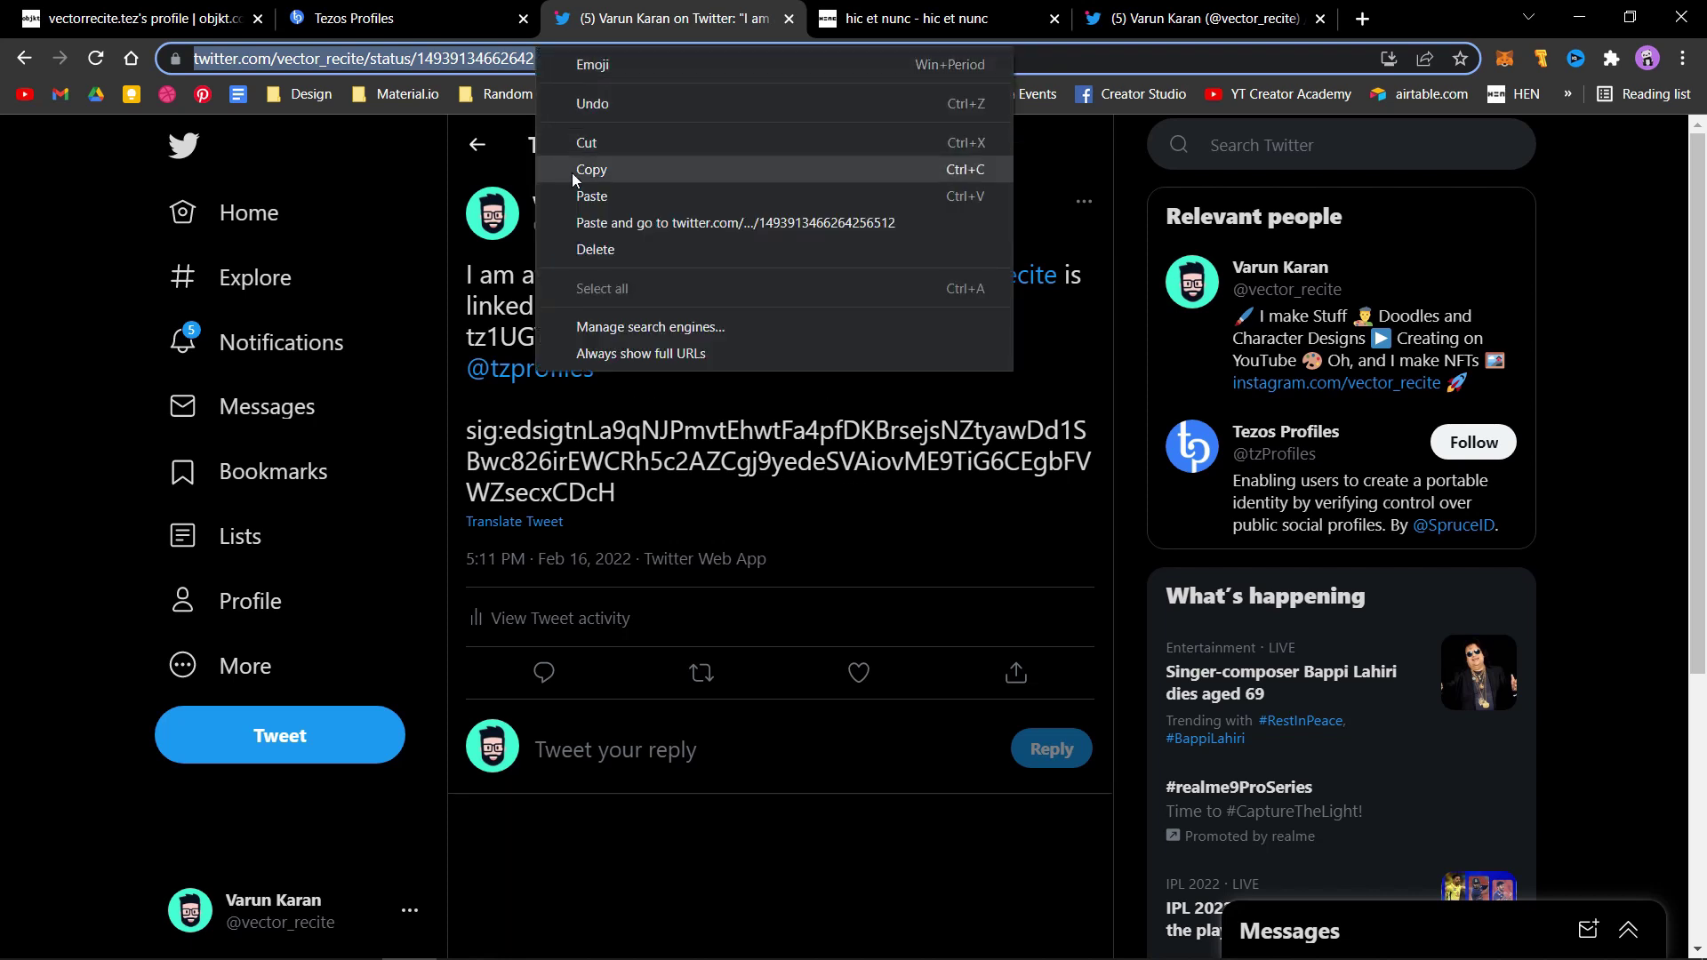
pyautogui.click(574, 173)
# Paste the tweet link into Tezos Profiles and verify it to complete the Twitter credential
pyautogui.click(460, 11)
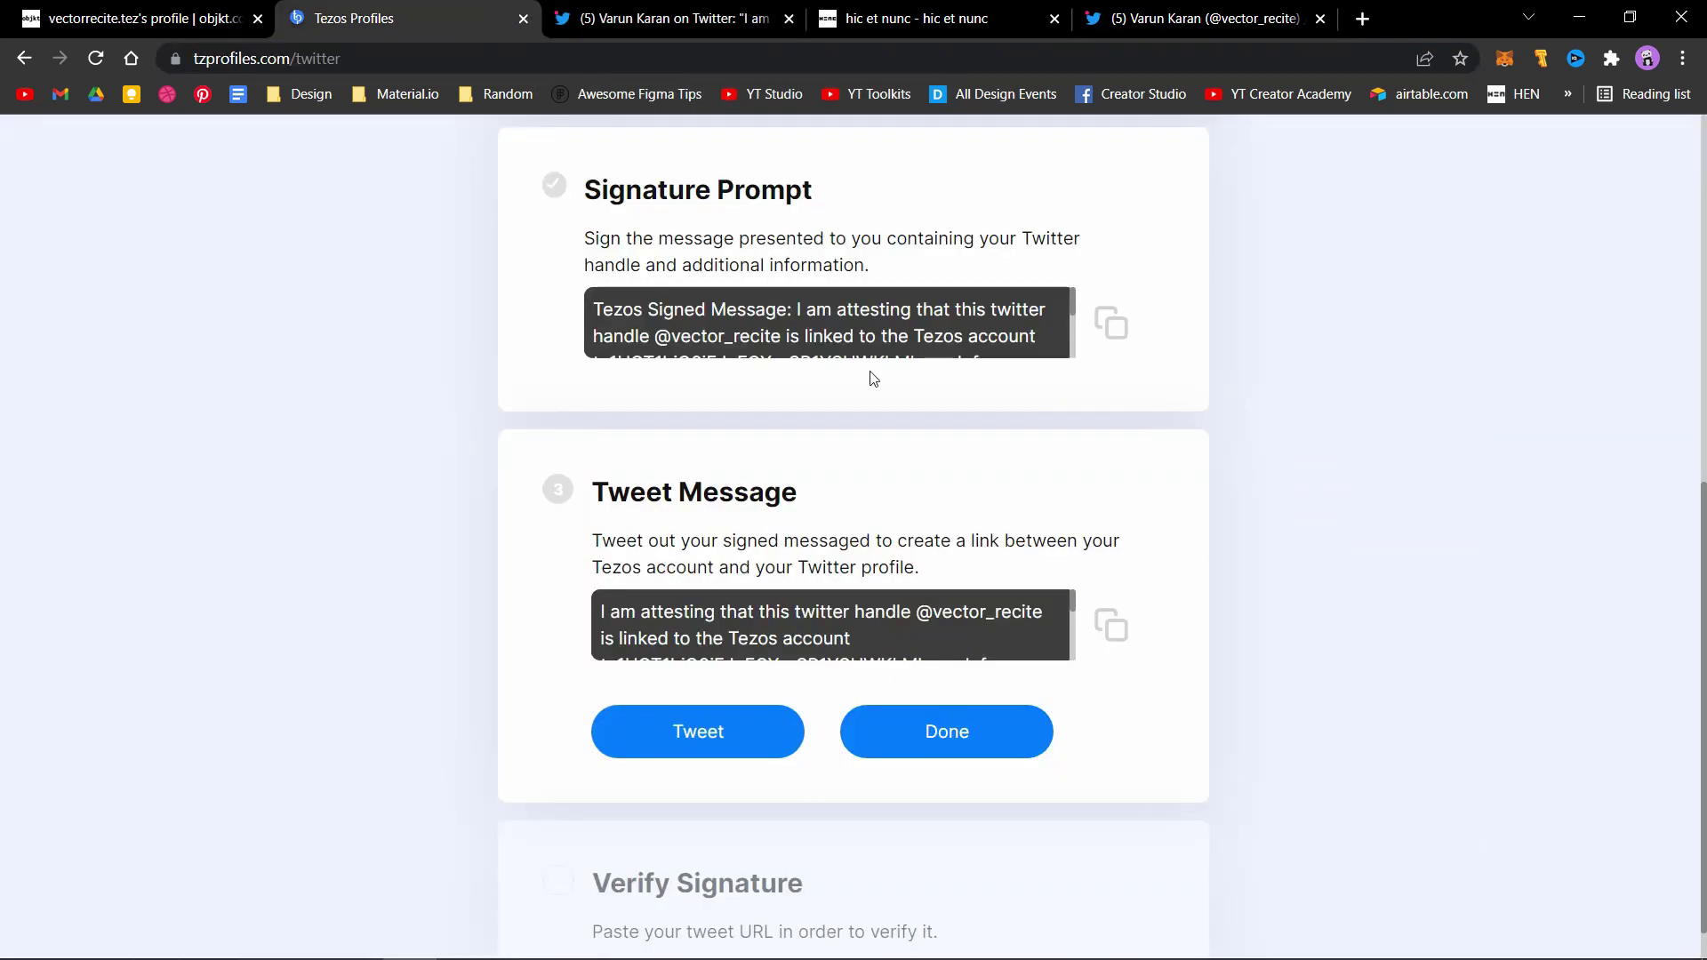
pyautogui.scroll(-1, 892, 409)
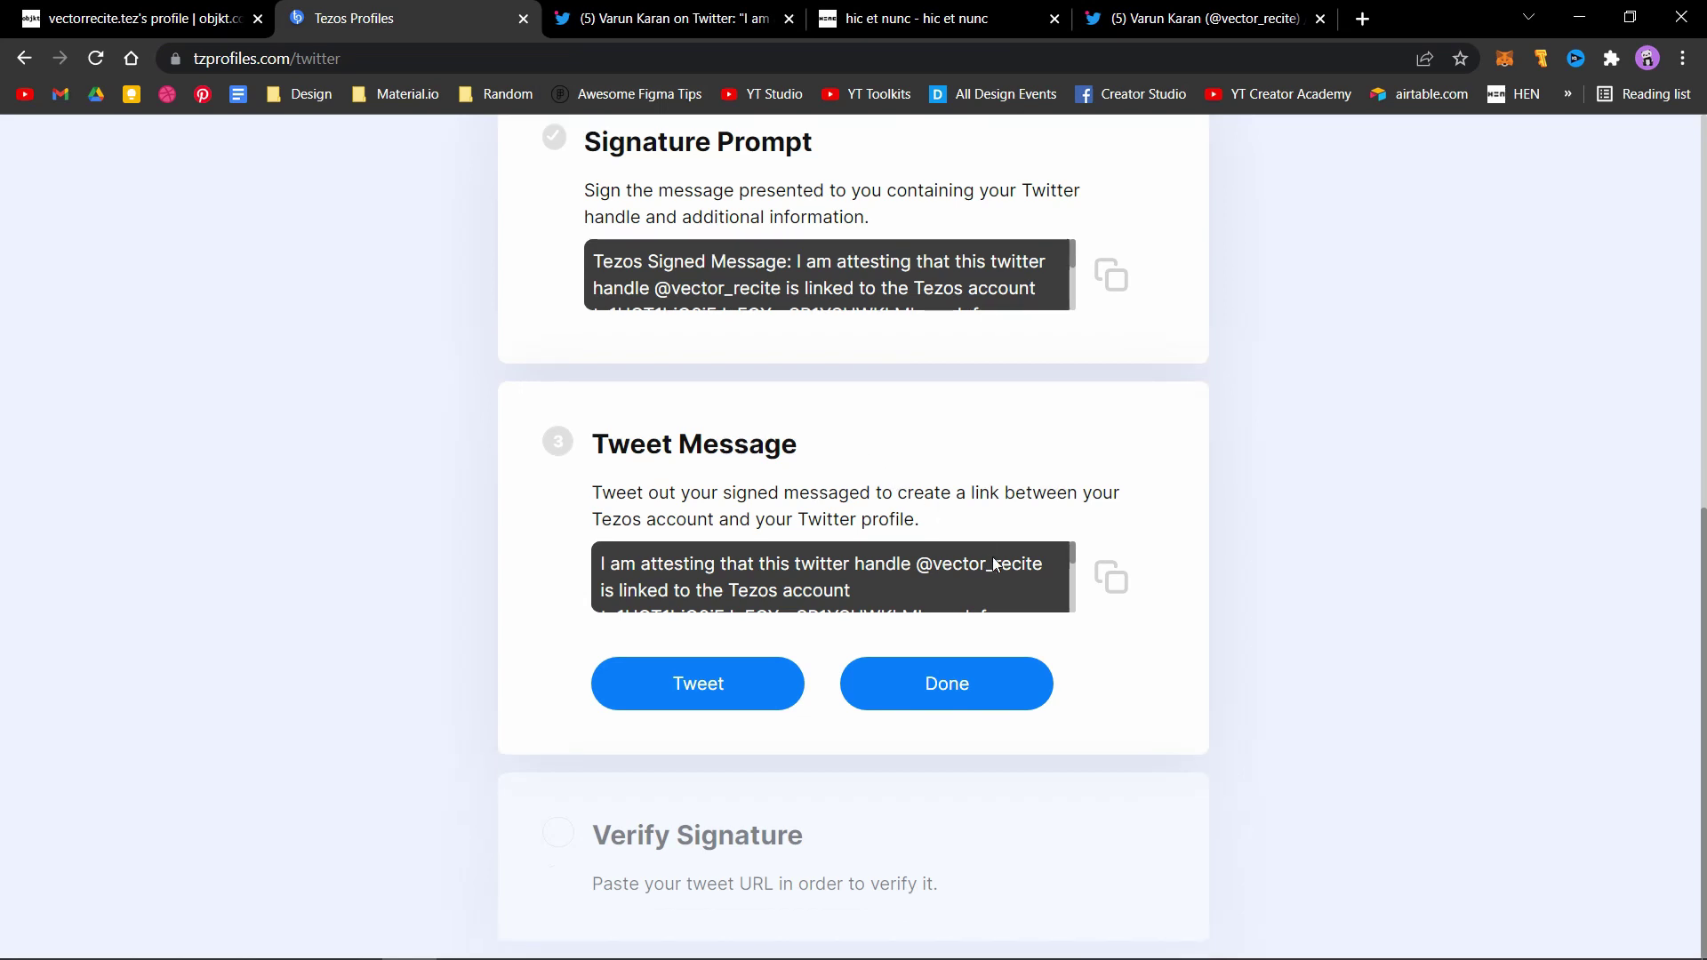
pyautogui.click(969, 668)
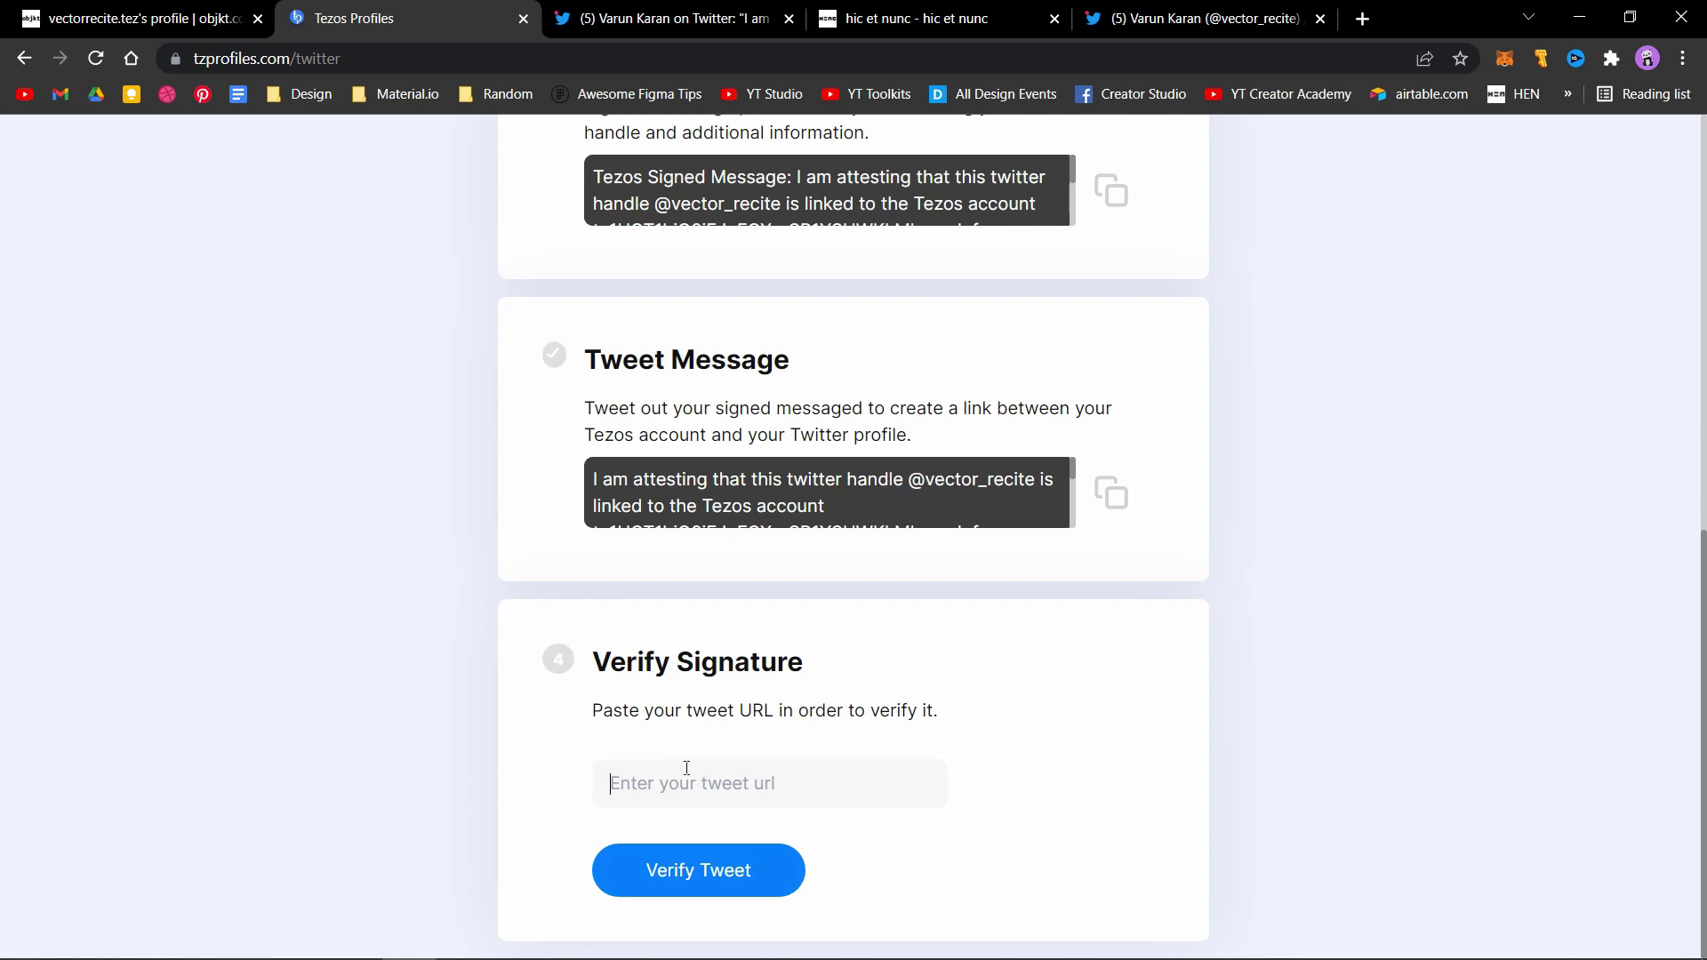
pyautogui.rightClick(676, 783)
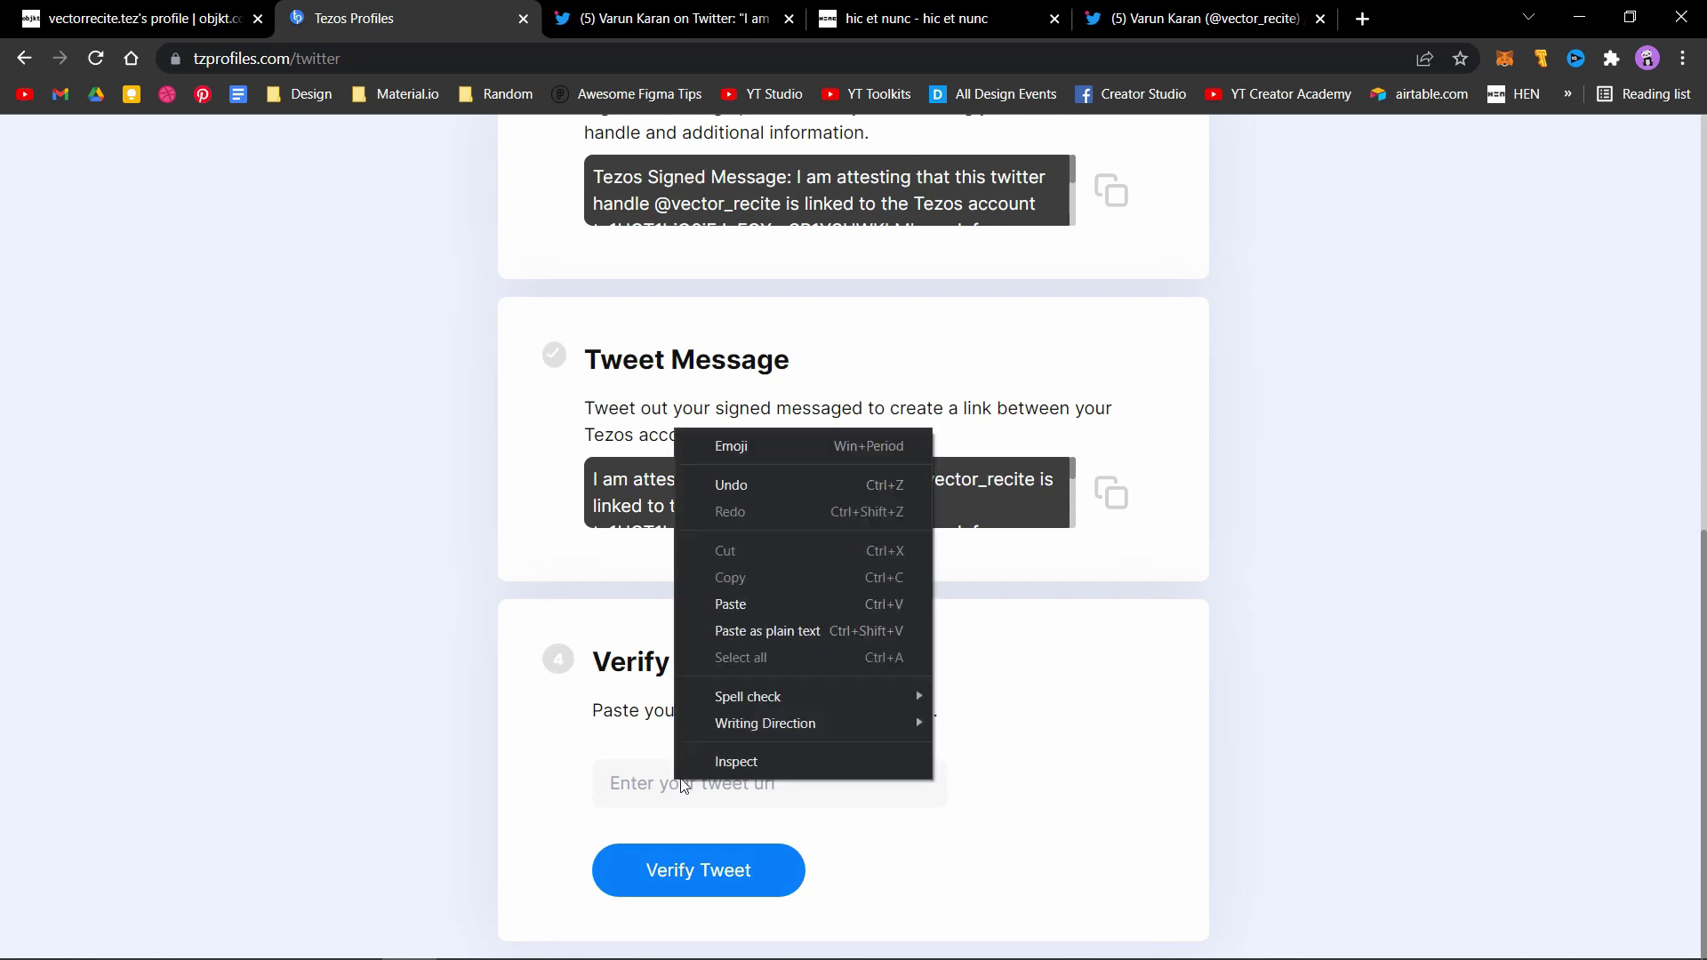
pyautogui.click(794, 602)
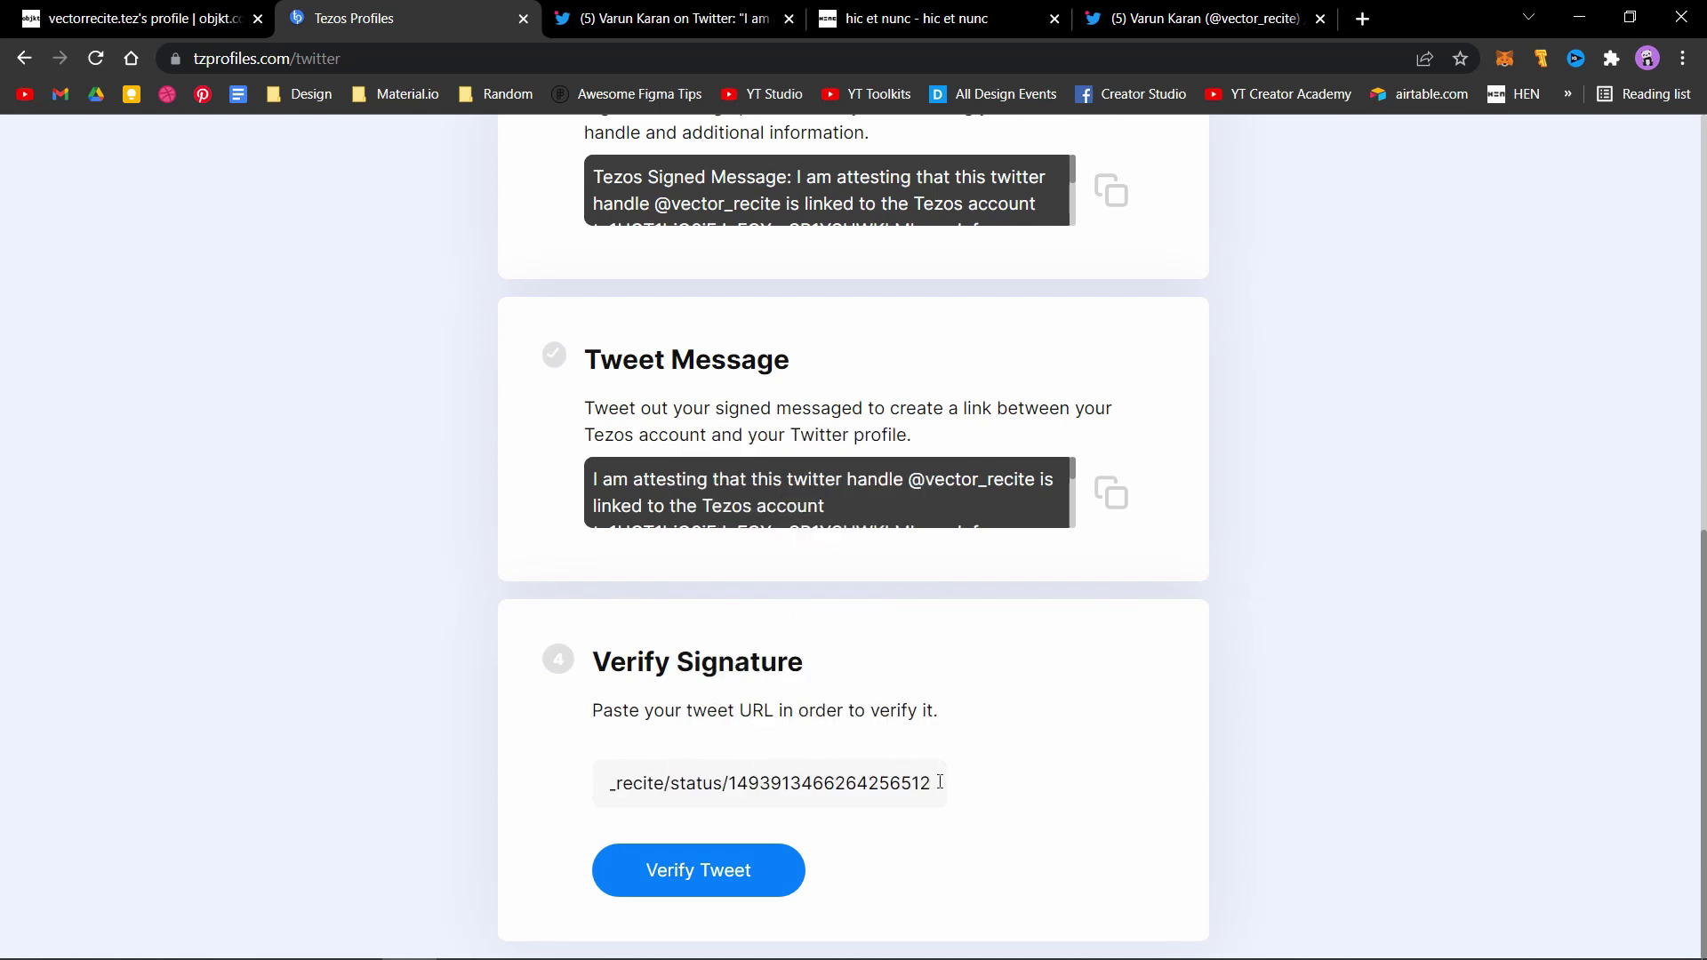
pyautogui.click(735, 871)
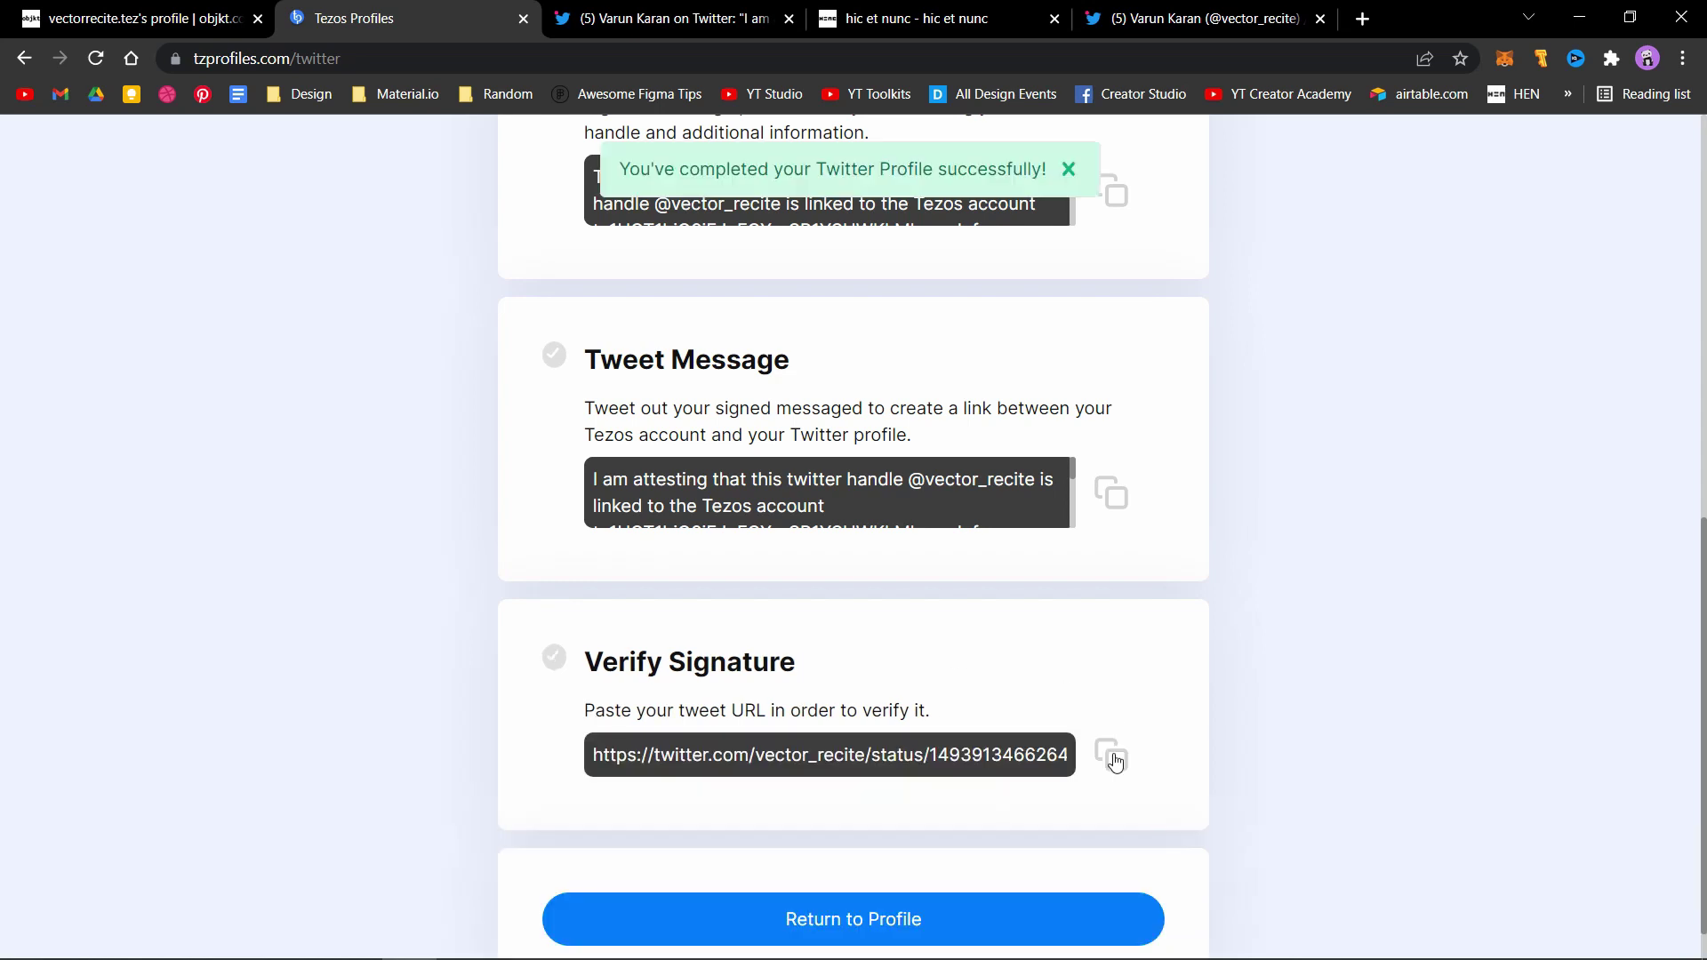
pyautogui.scroll(-1, 1184, 676)
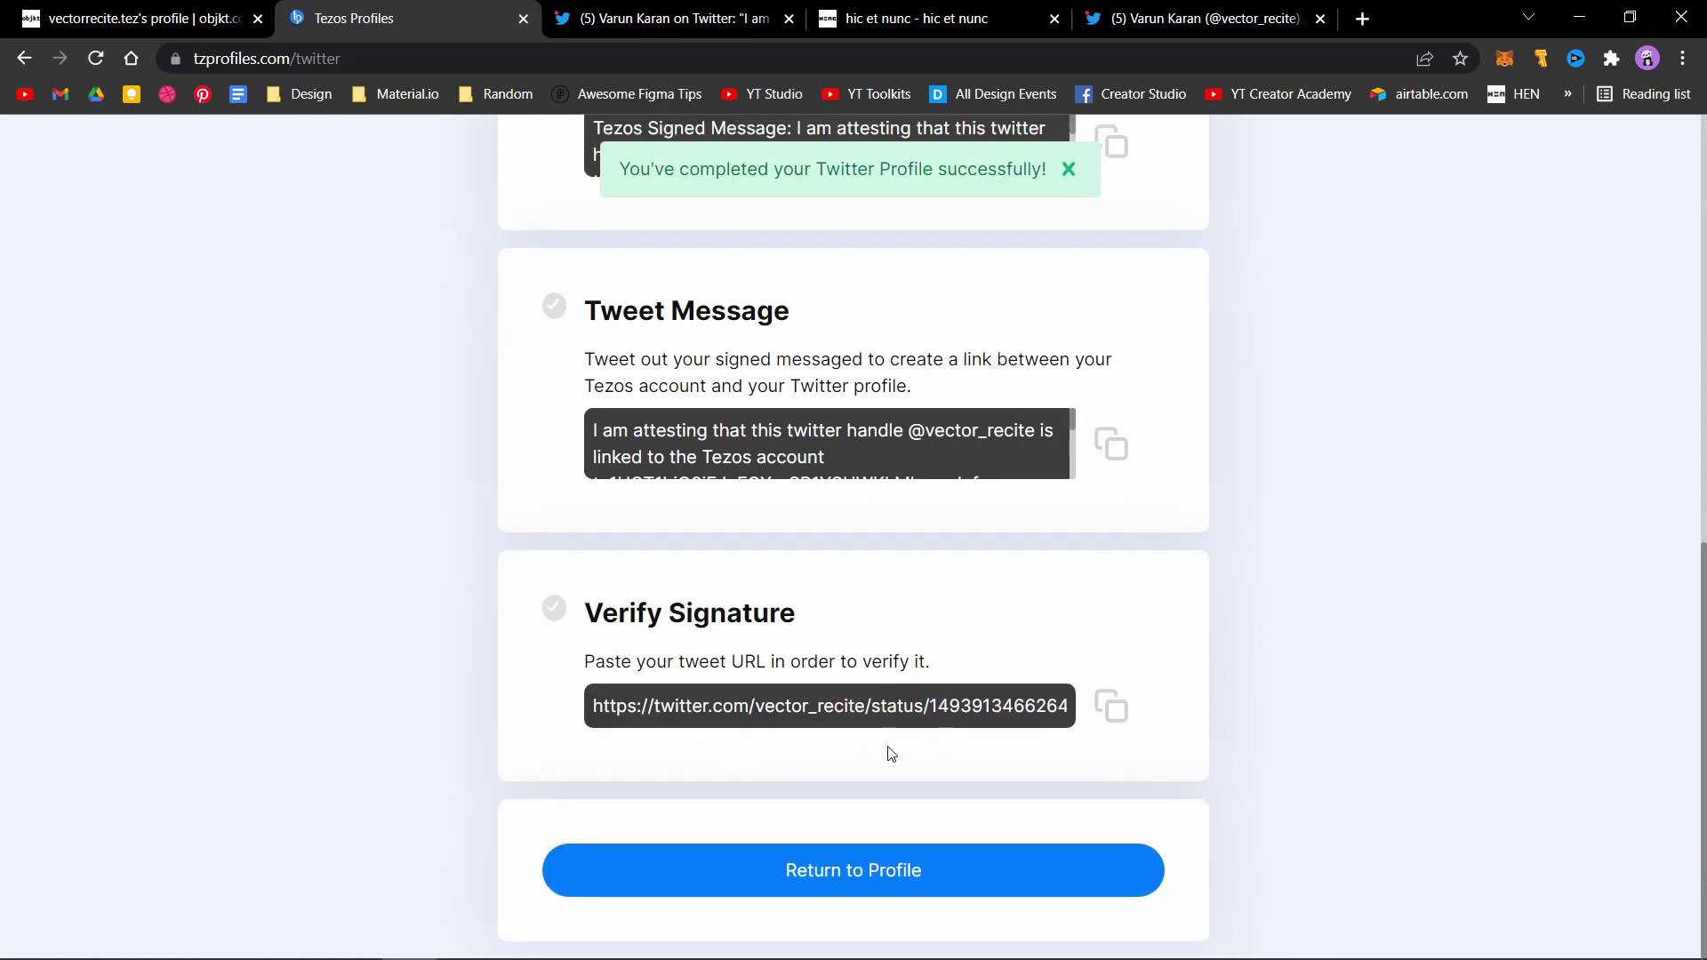
# Accept the privacy policy and terms and deploy the profile, bringing up Temple's Kepler signing request
pyautogui.click(831, 869)
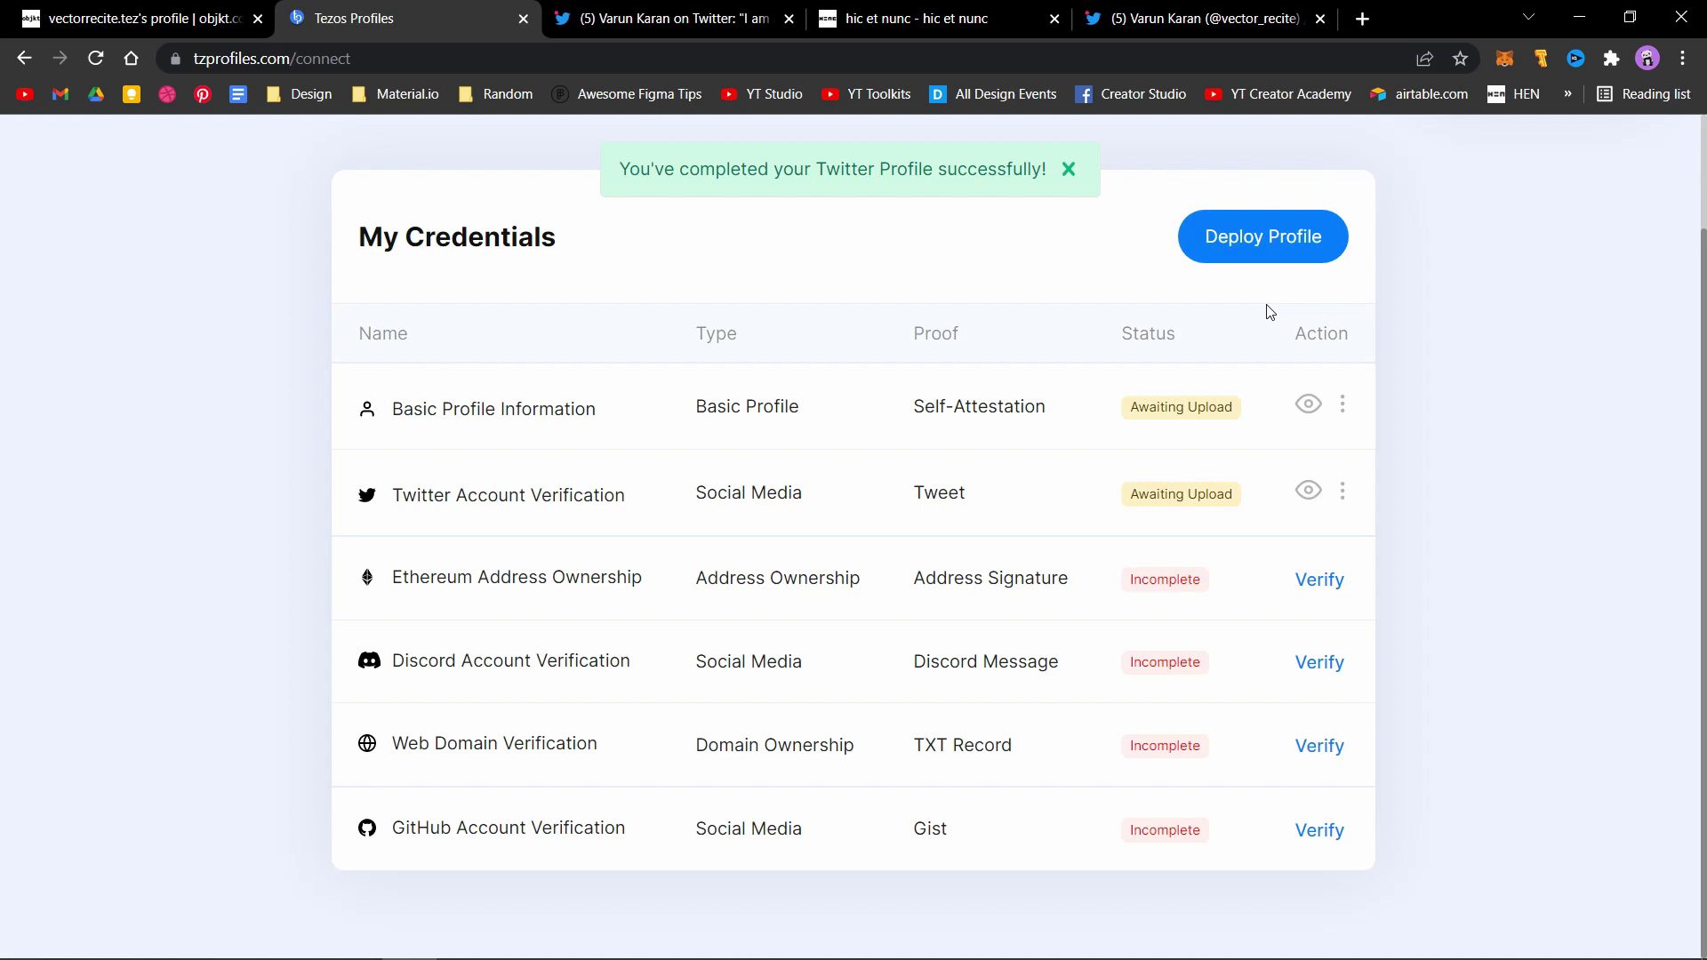
pyautogui.click(1274, 237)
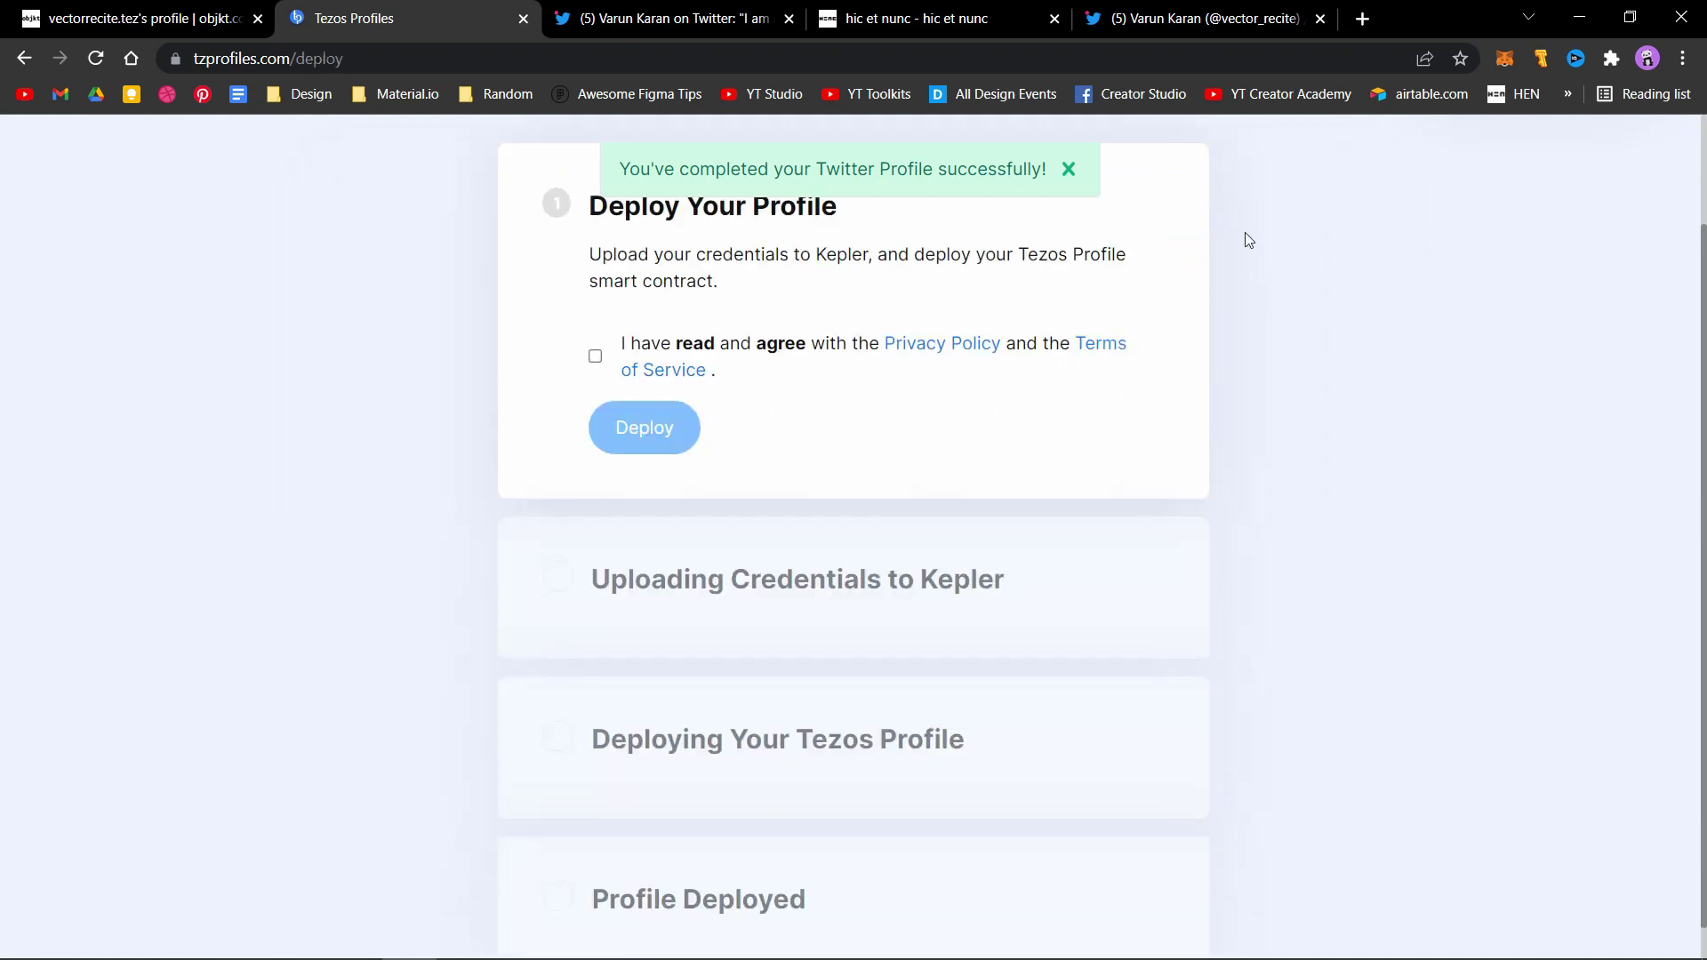
pyautogui.click(1069, 173)
pyautogui.click(595, 355)
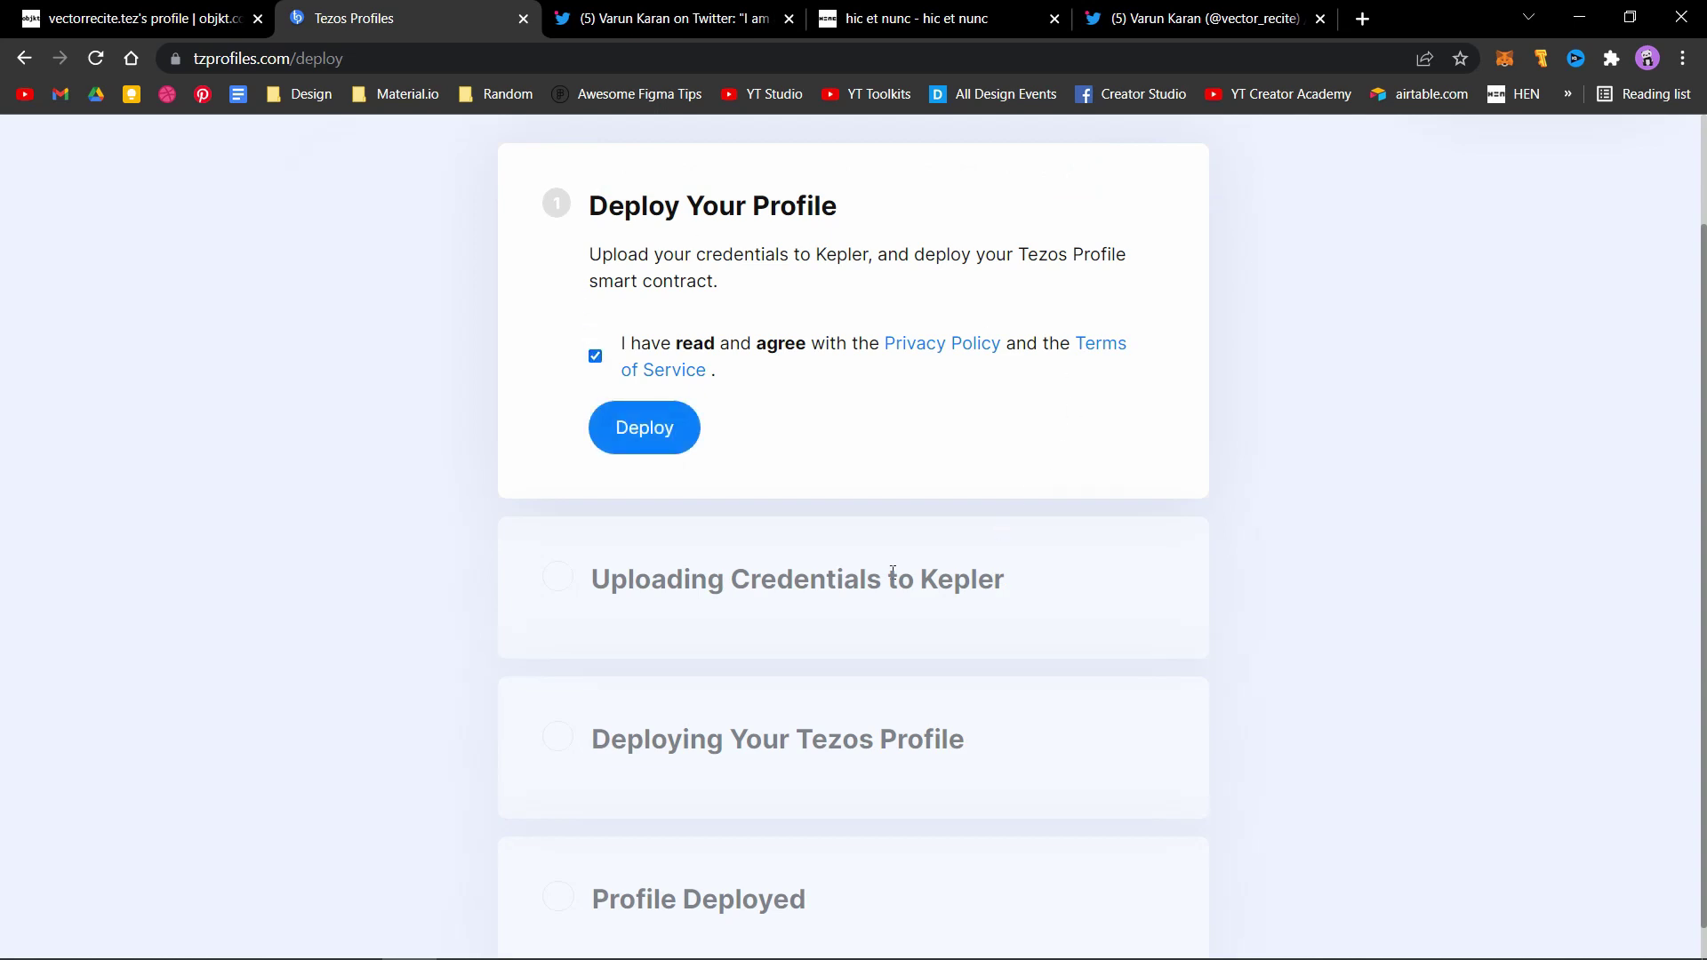
pyautogui.click(648, 436)
pyautogui.moveTo(794, 163); pyautogui.dragTo(1350, 232)
# Sign the Kepler credential upload in Temple Wallet and confirm the profile contract origination
pyautogui.scroll(-5, 1409, 623)
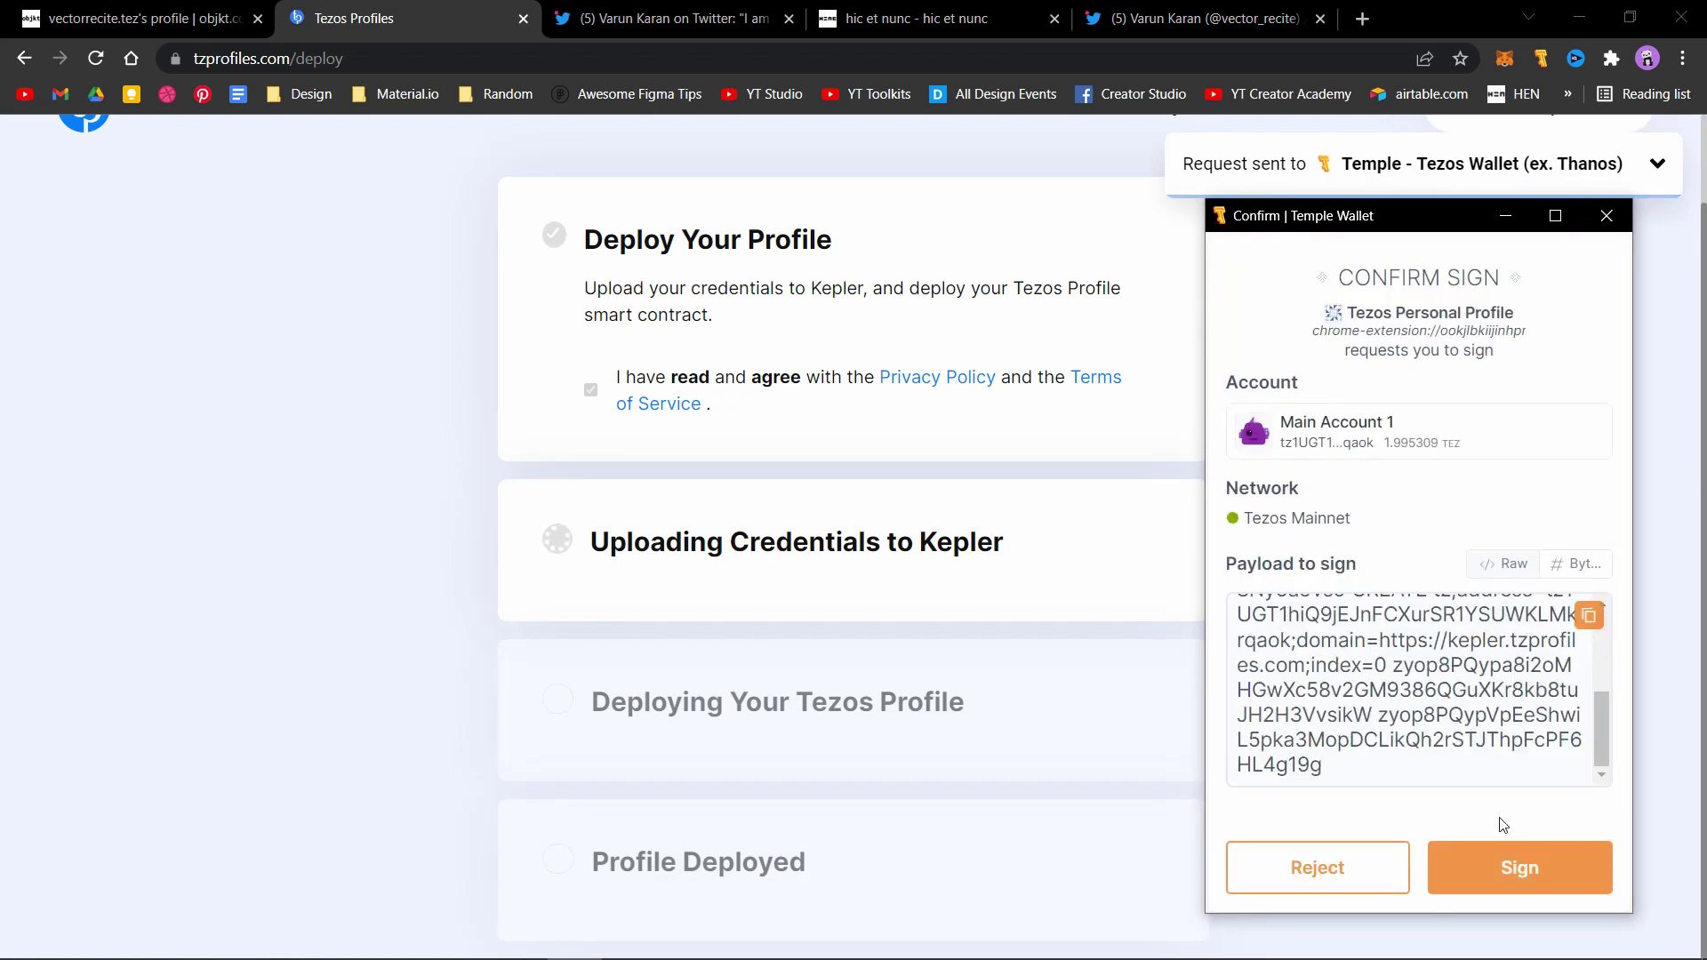
pyautogui.click(1522, 868)
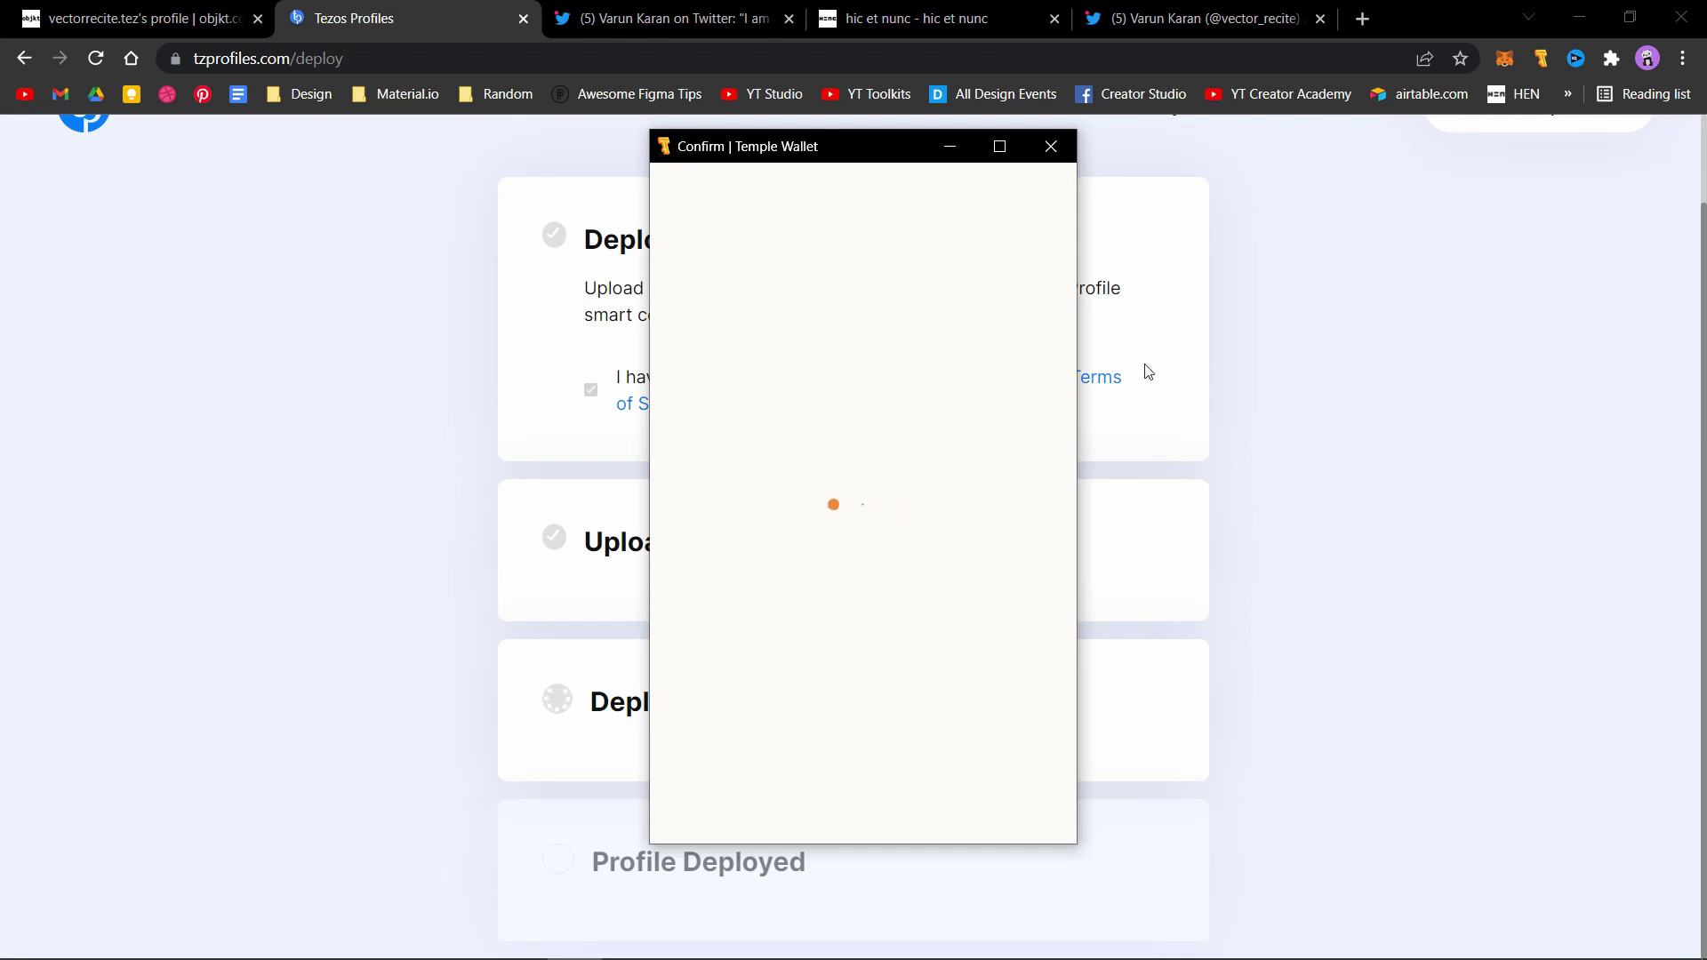
pyautogui.moveTo(844, 145); pyautogui.dragTo(1337, 174)
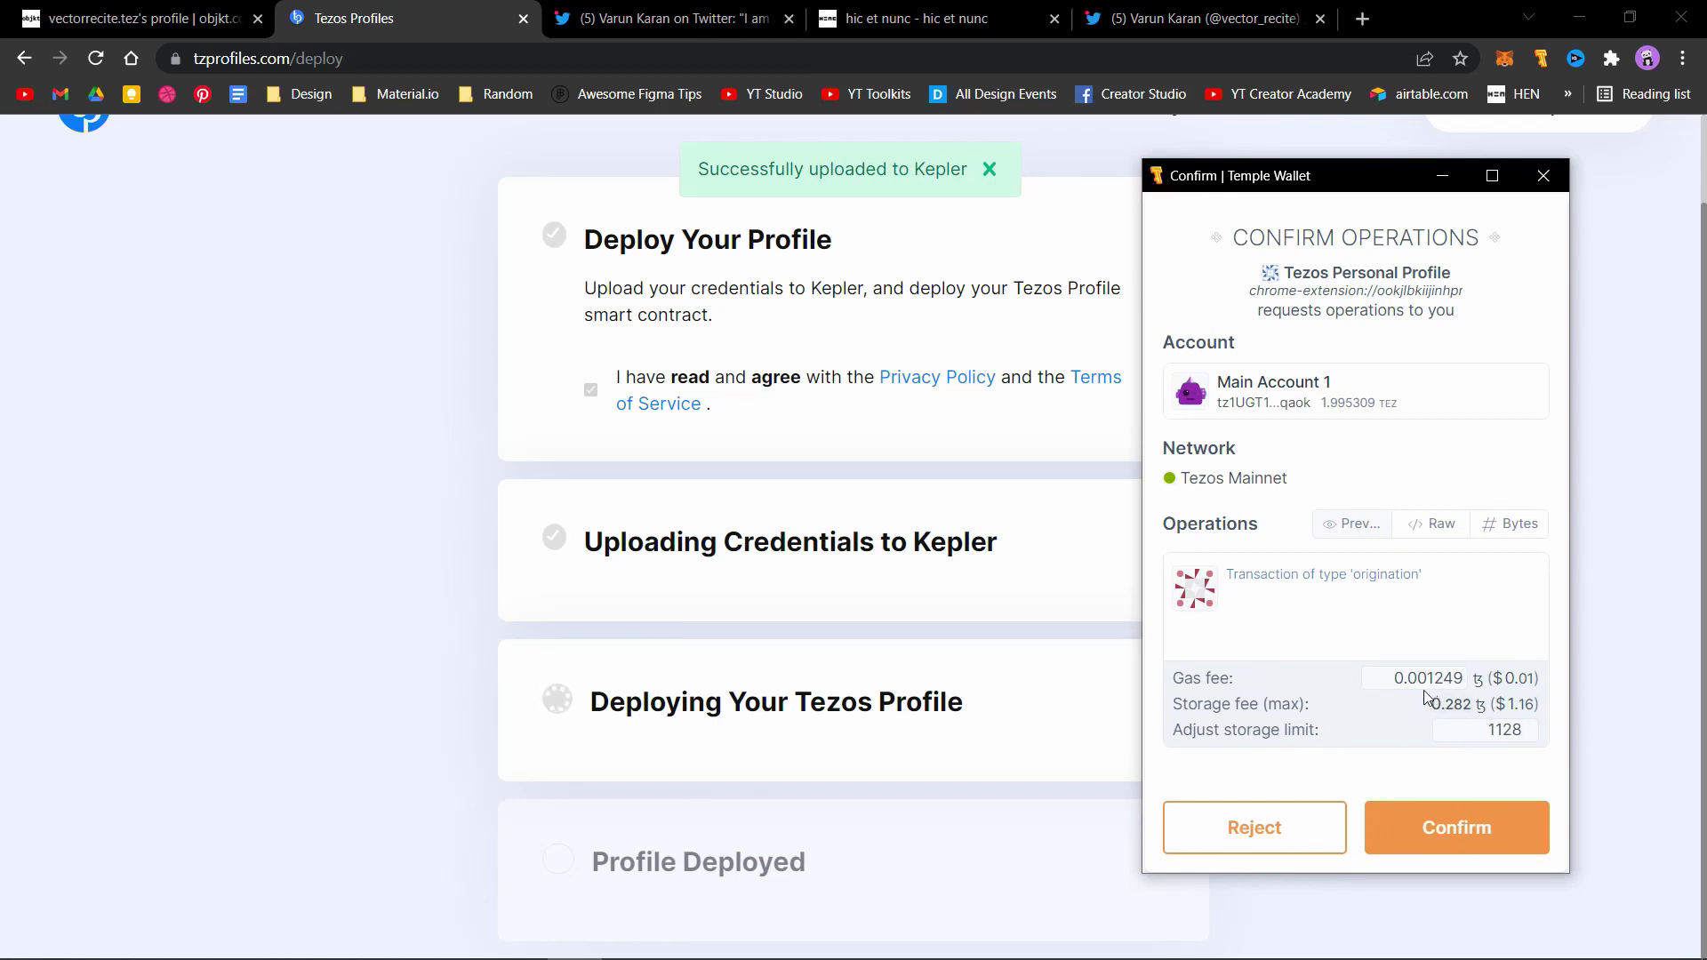
pyautogui.click(1452, 818)
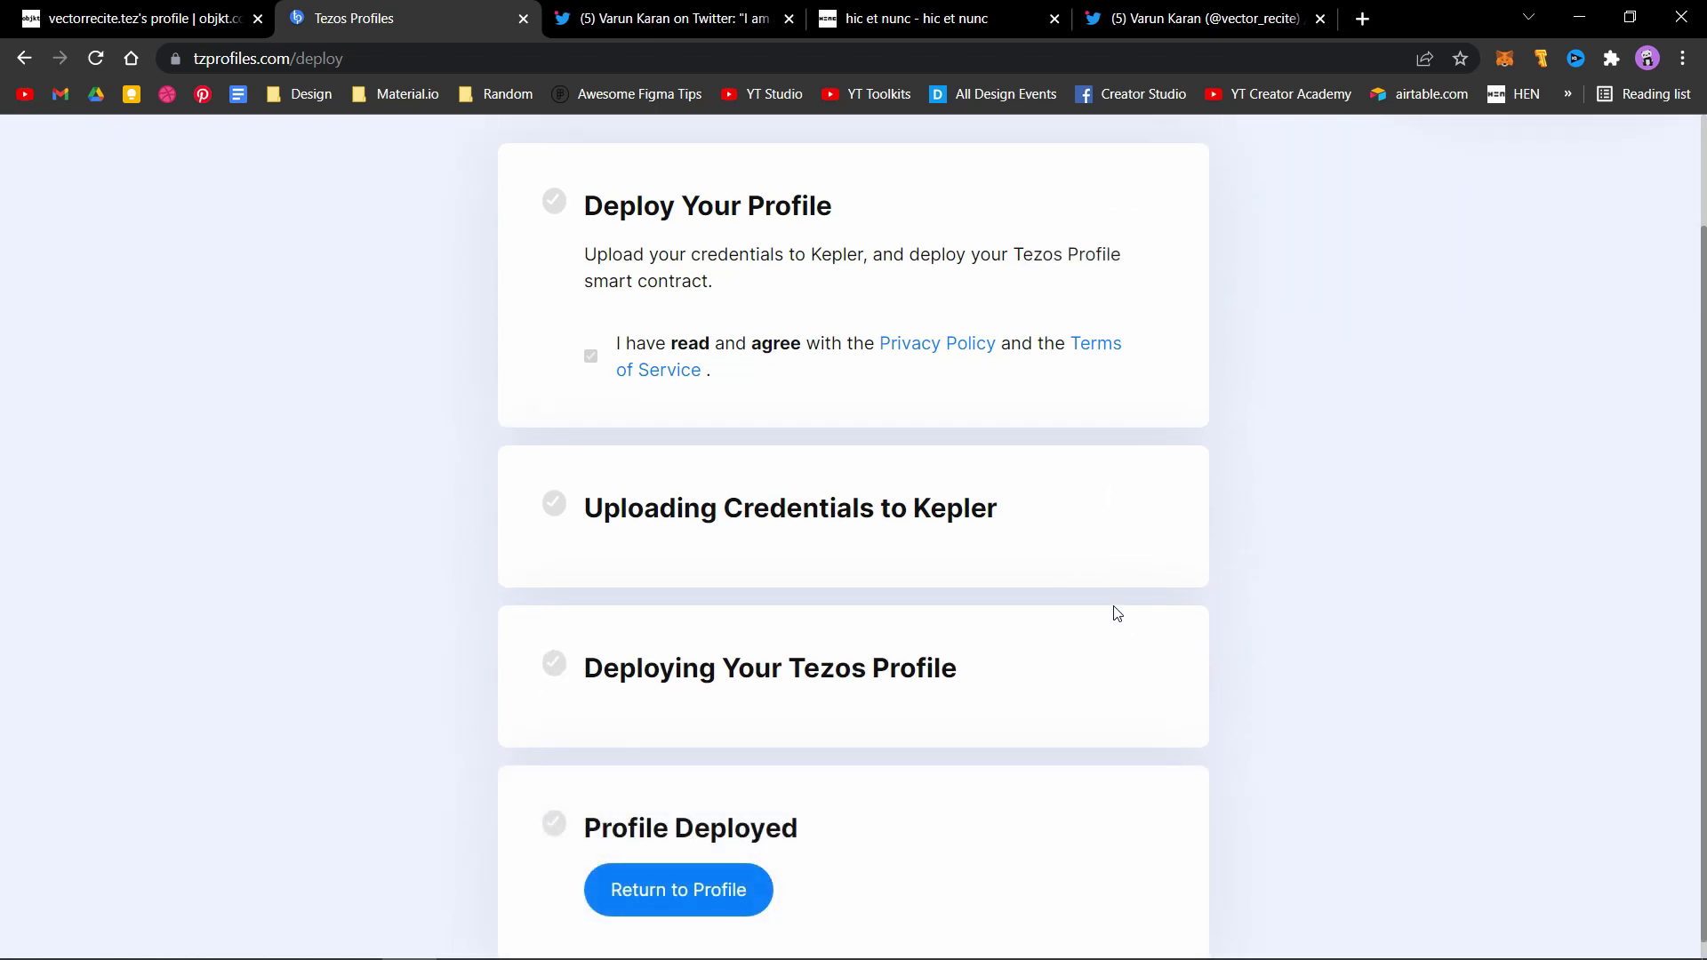
# Return to the credentials overview, then view the updated alias and description on objkt.com
pyautogui.click(651, 889)
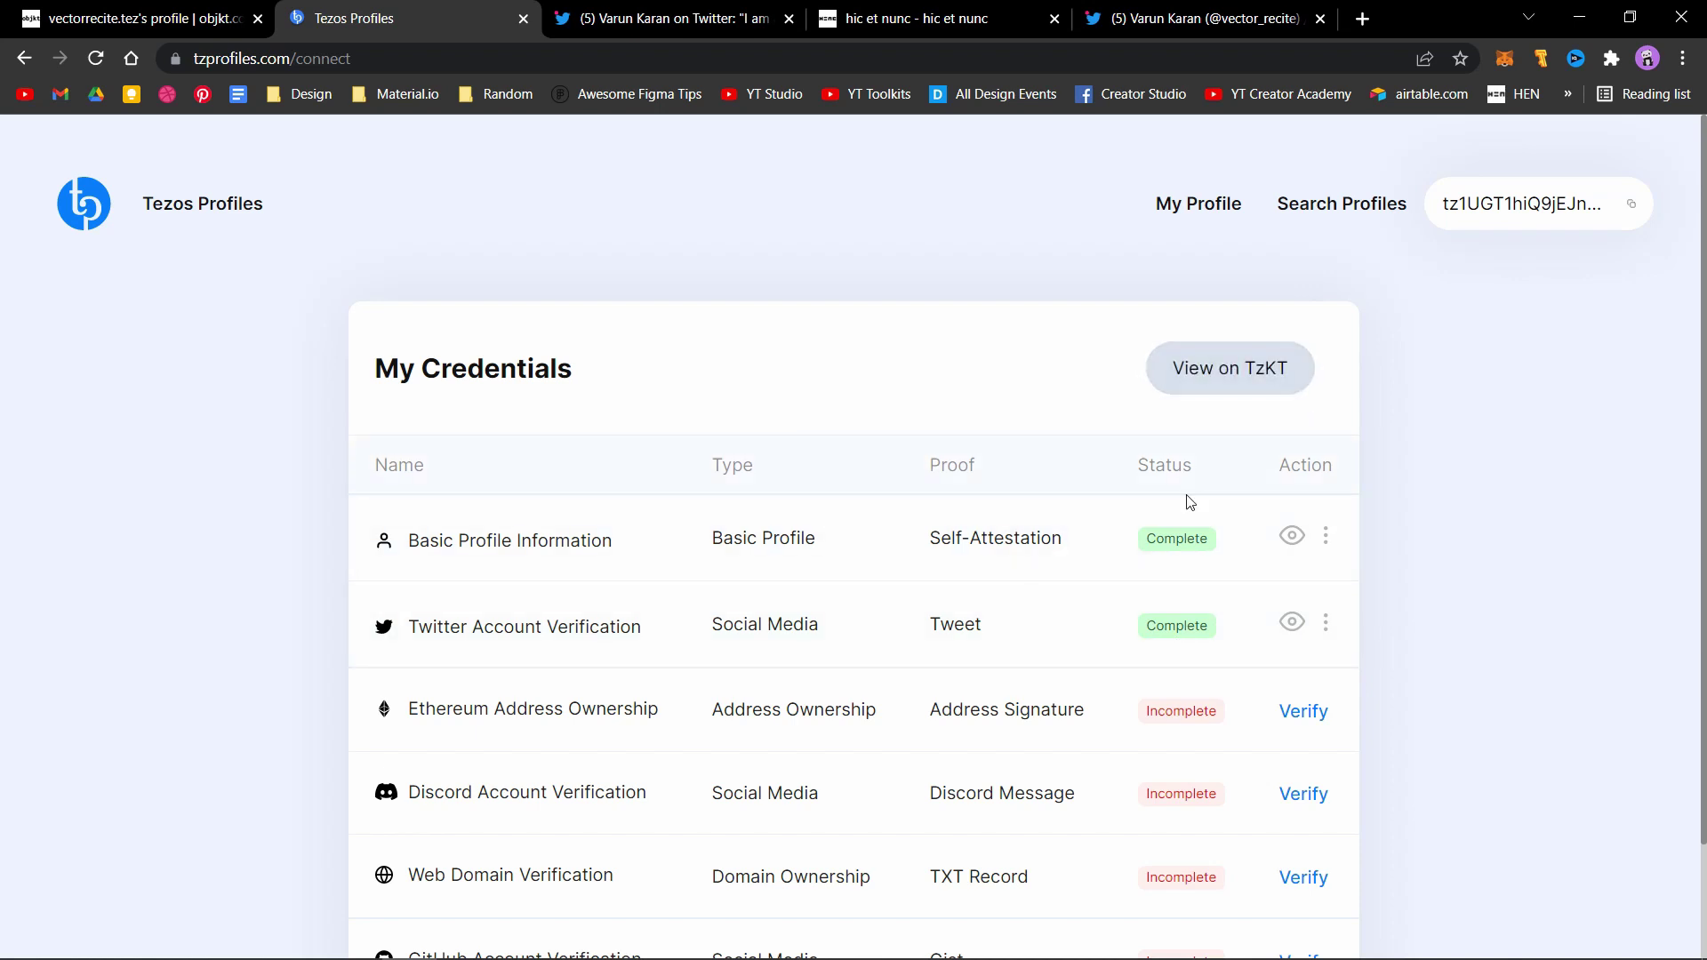
pyautogui.click(134, 16)
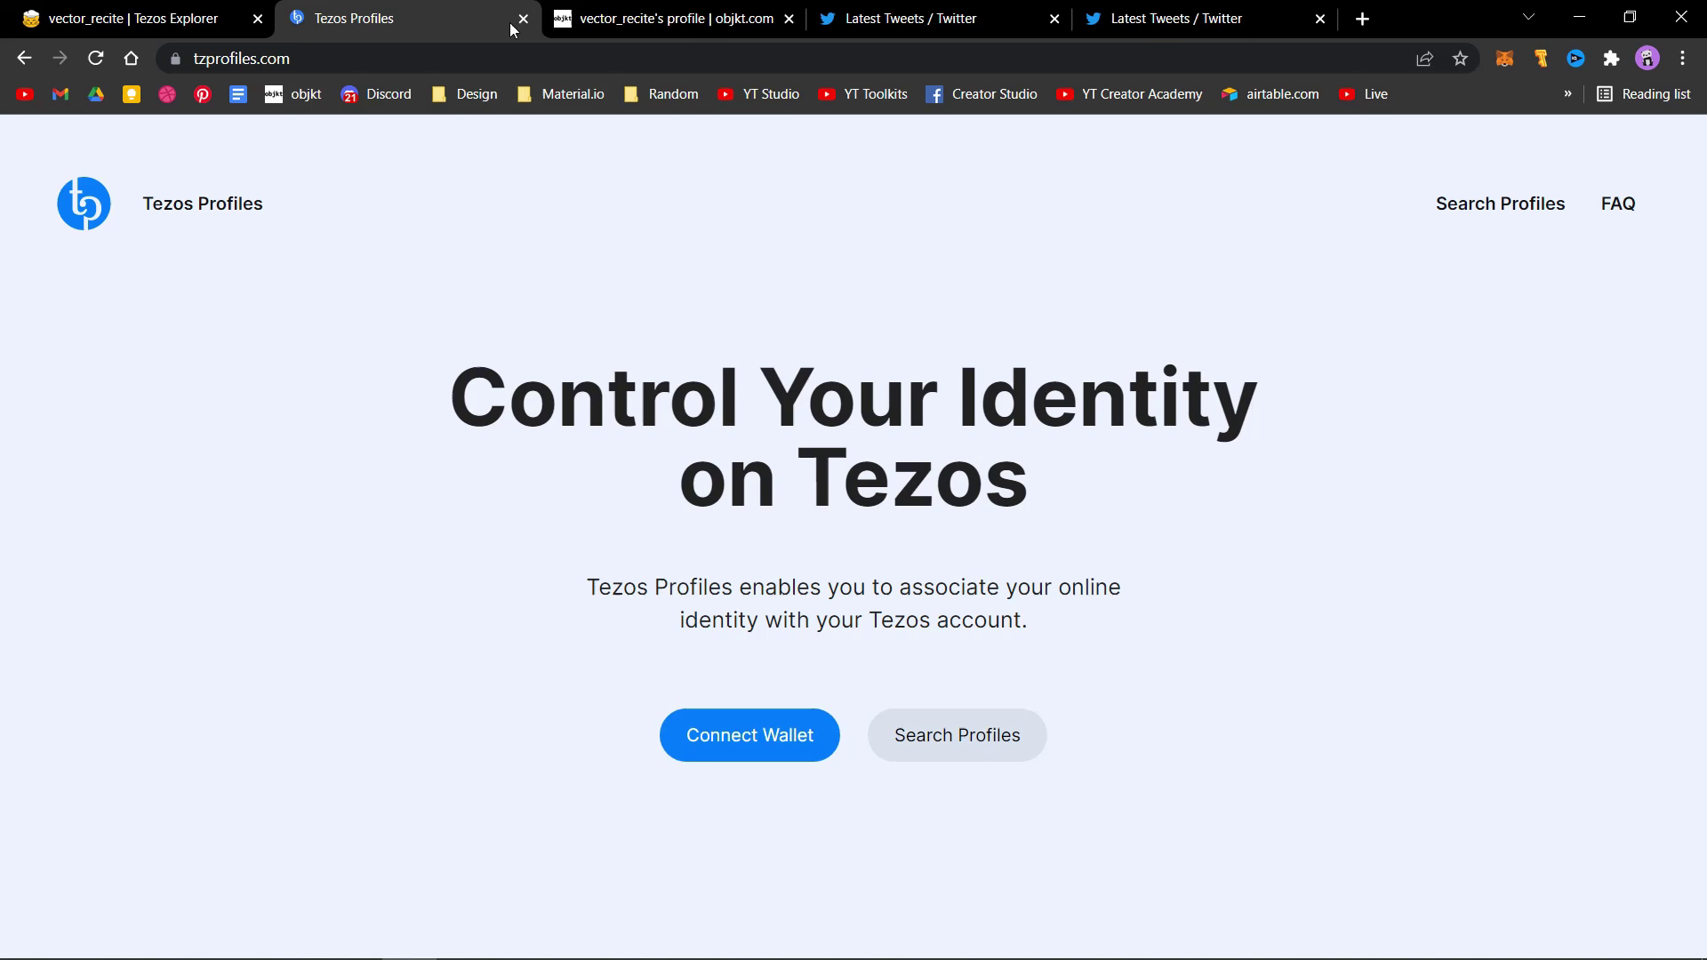
# Close the old tab and reconnect the Temple wallet to Tezos Profiles on mainnet
pyautogui.click(521, 19)
pyautogui.click(963, 184)
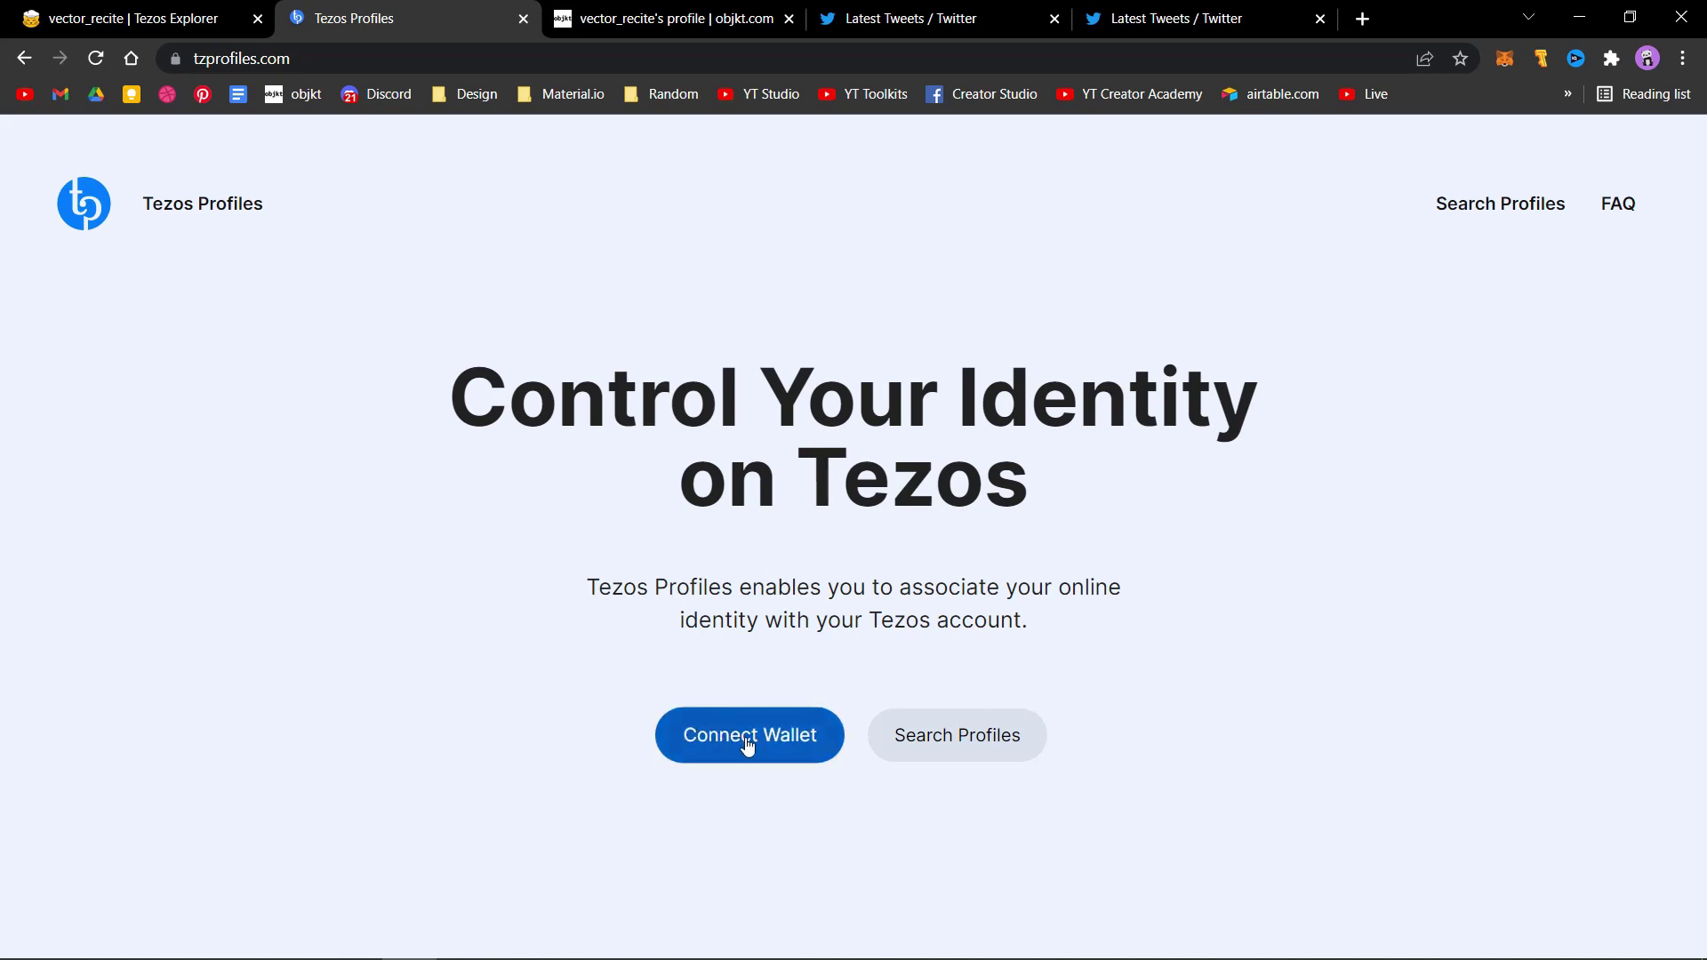
pyautogui.click(747, 740)
pyautogui.click(747, 610)
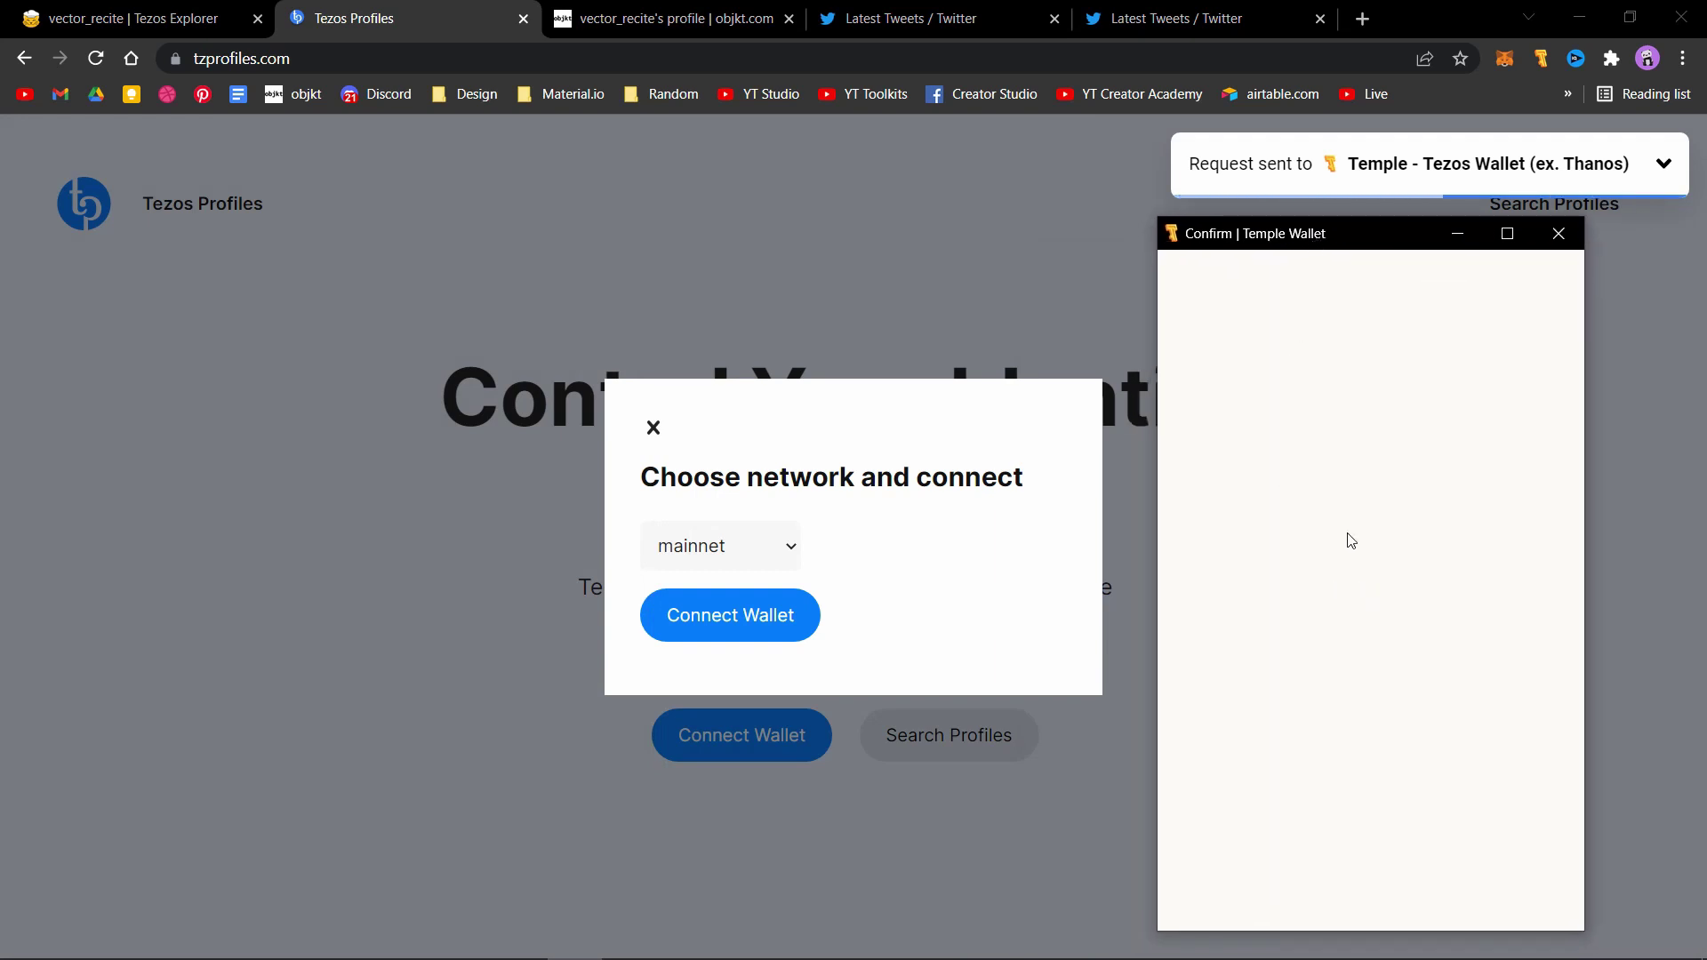
pyautogui.click(1471, 907)
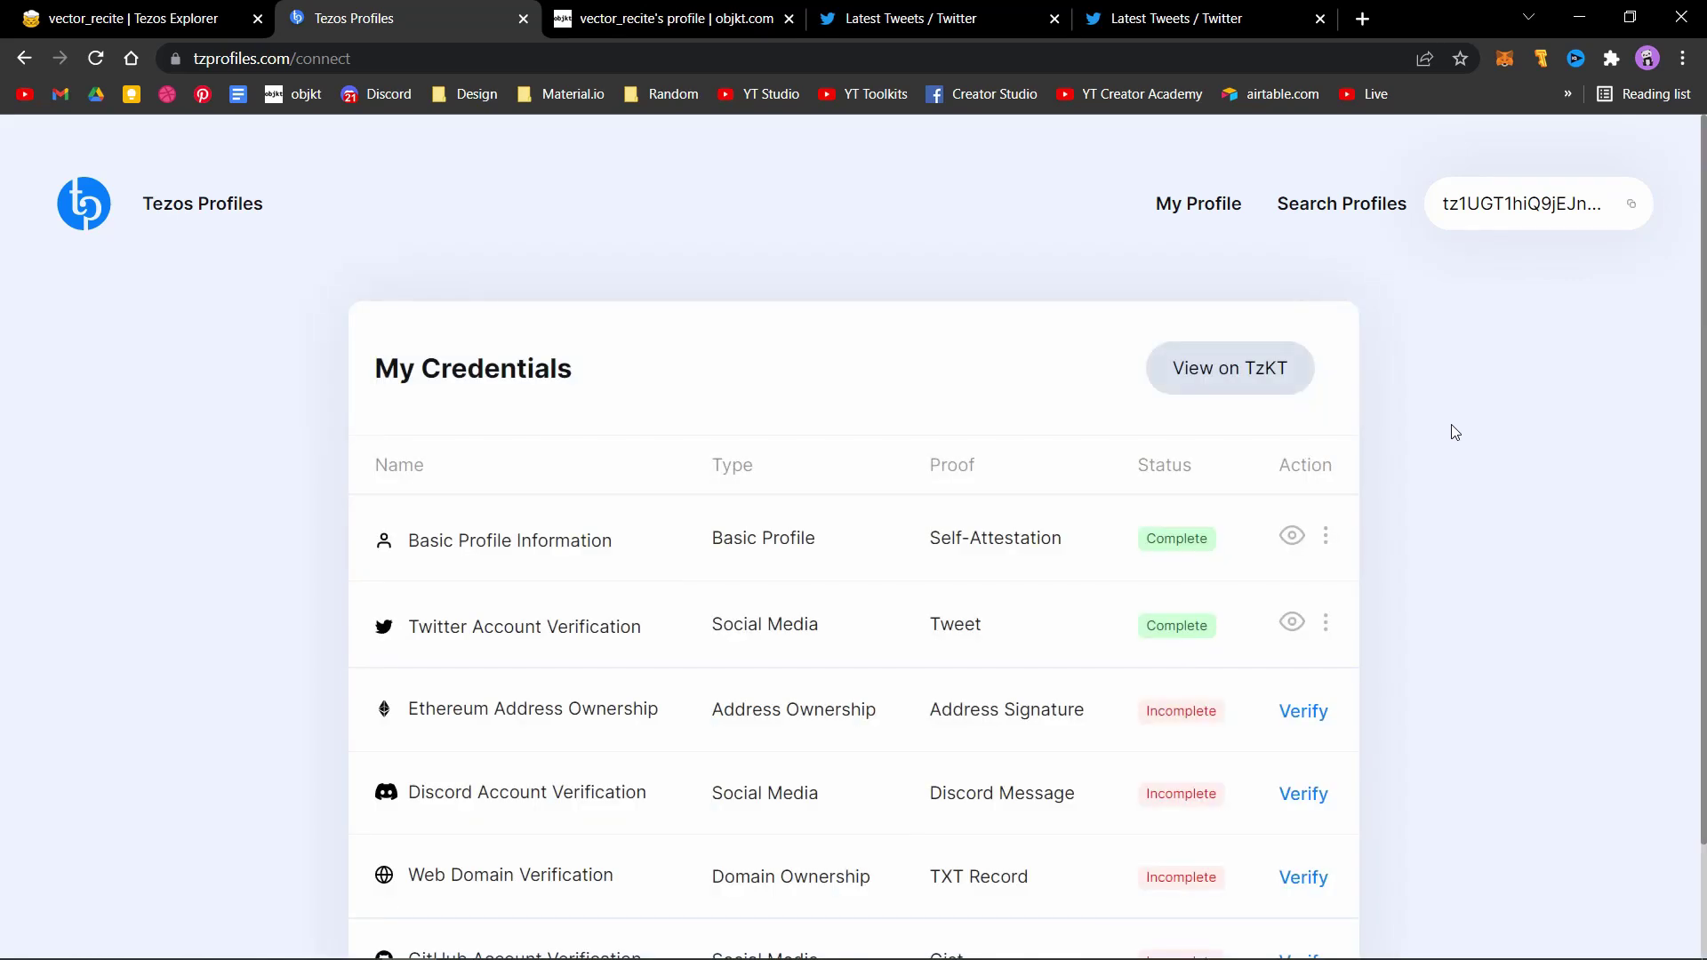
# Search the profiles explorer for the connected wallet's address to show its public profile card
pyautogui.click(1346, 216)
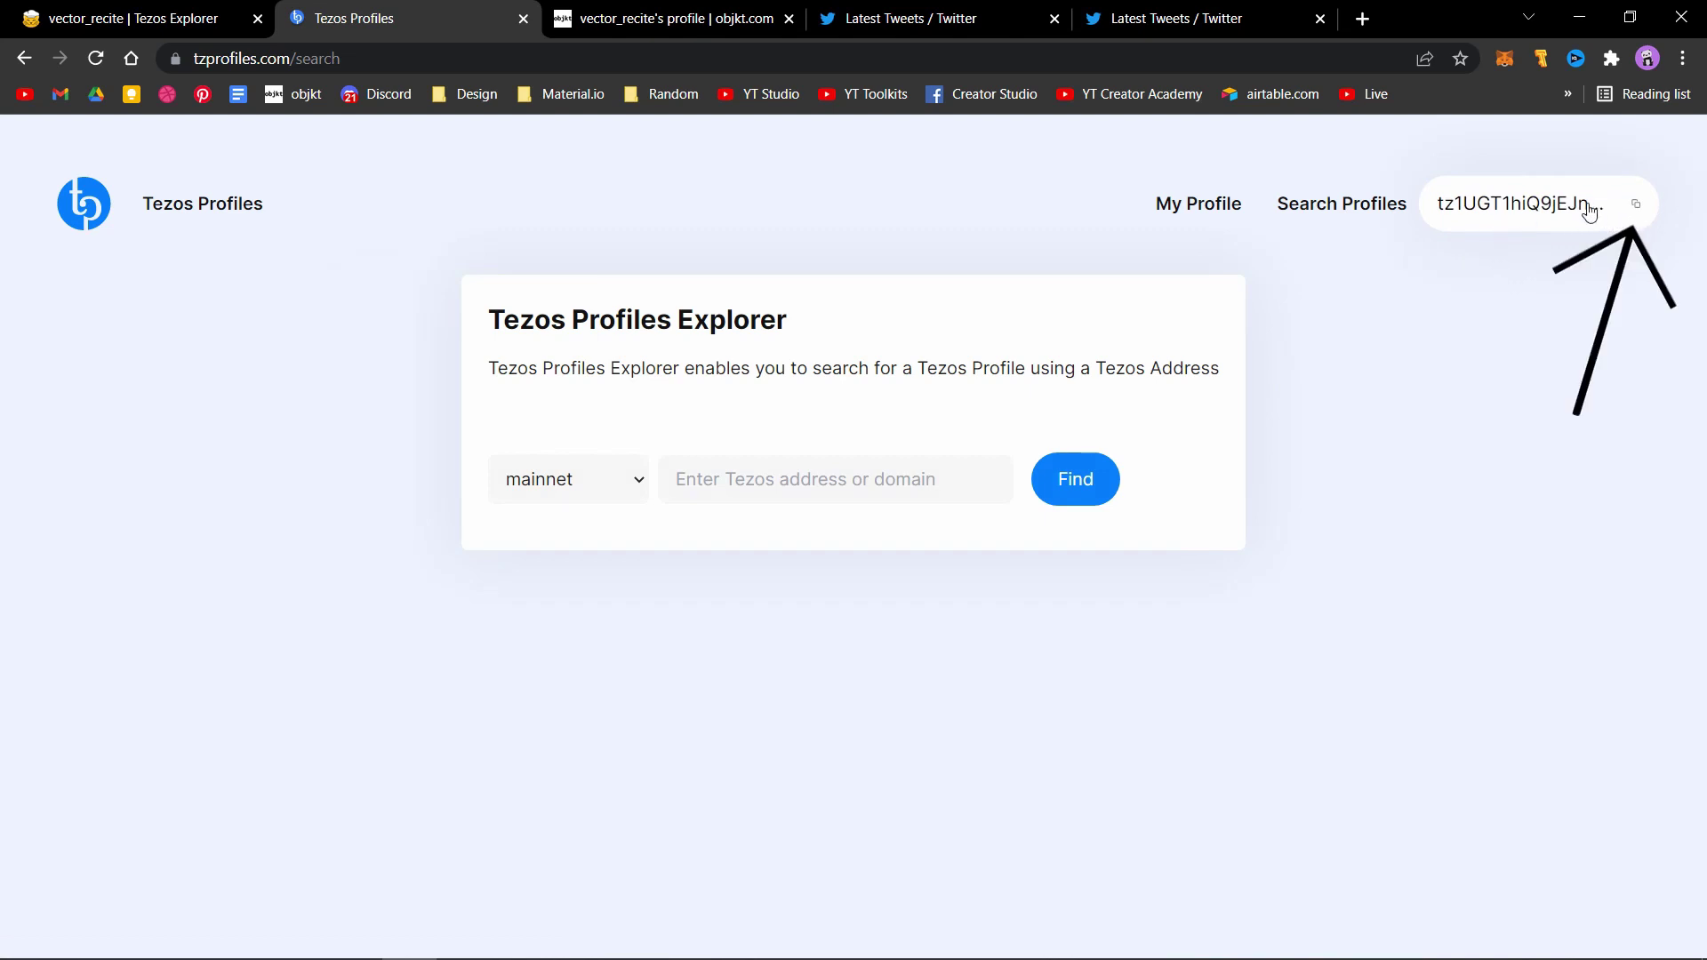
pyautogui.click(1634, 202)
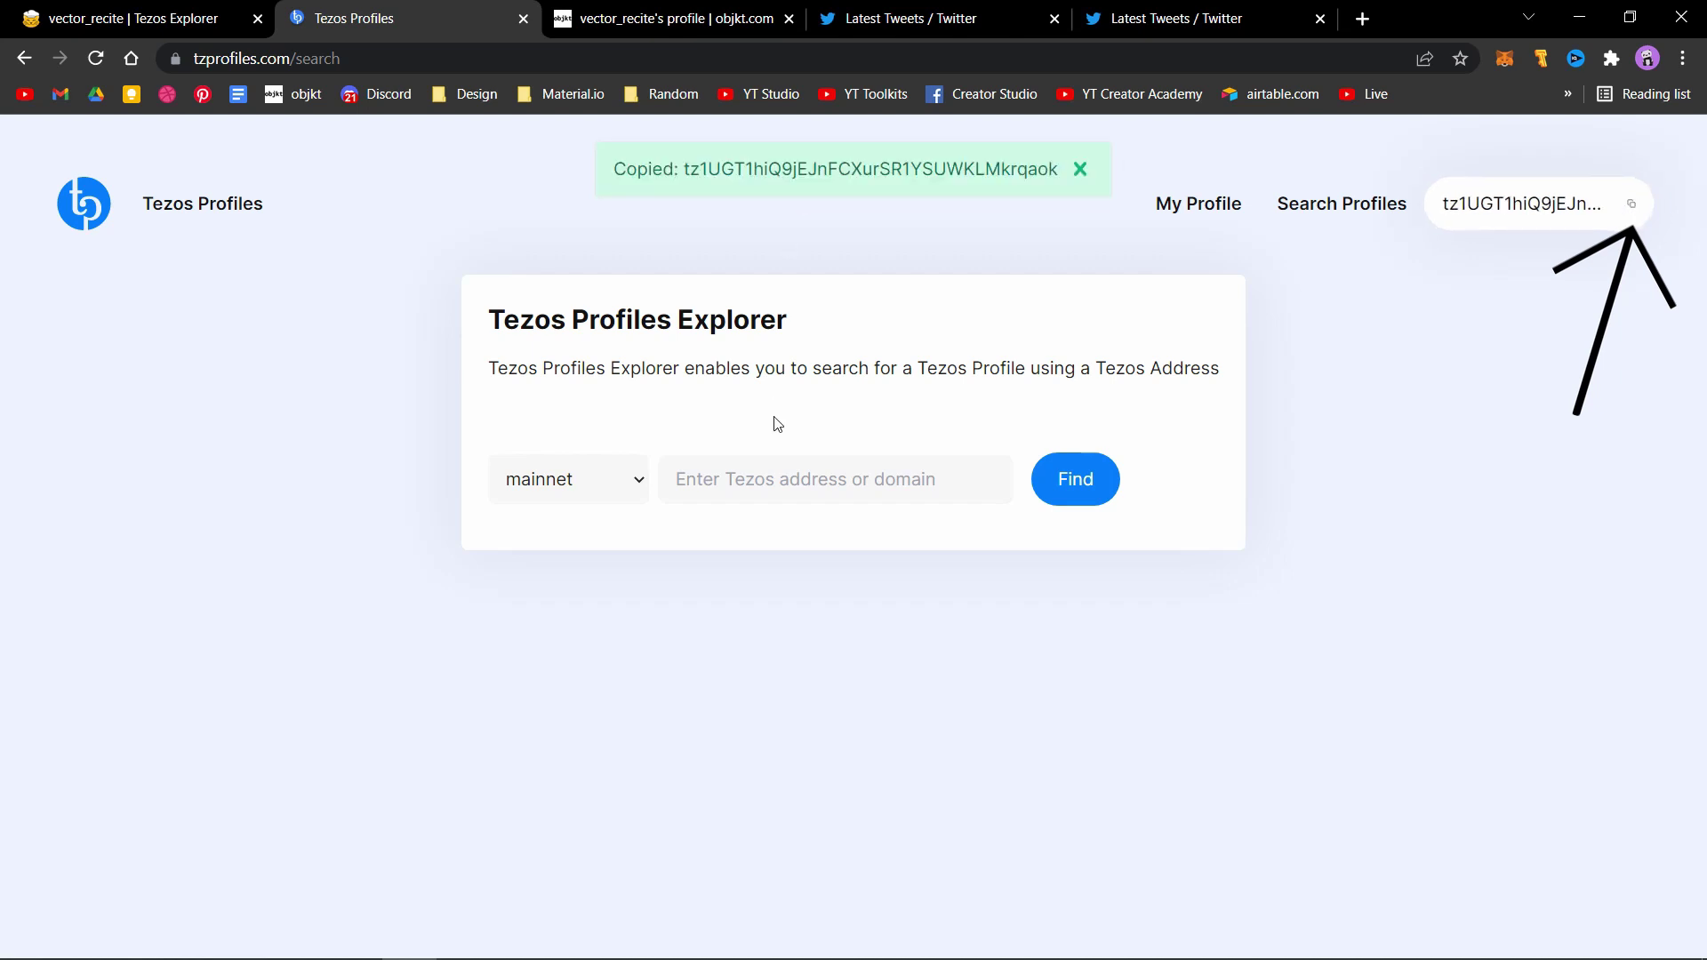
pyautogui.rightClick(751, 476)
pyautogui.click(779, 653)
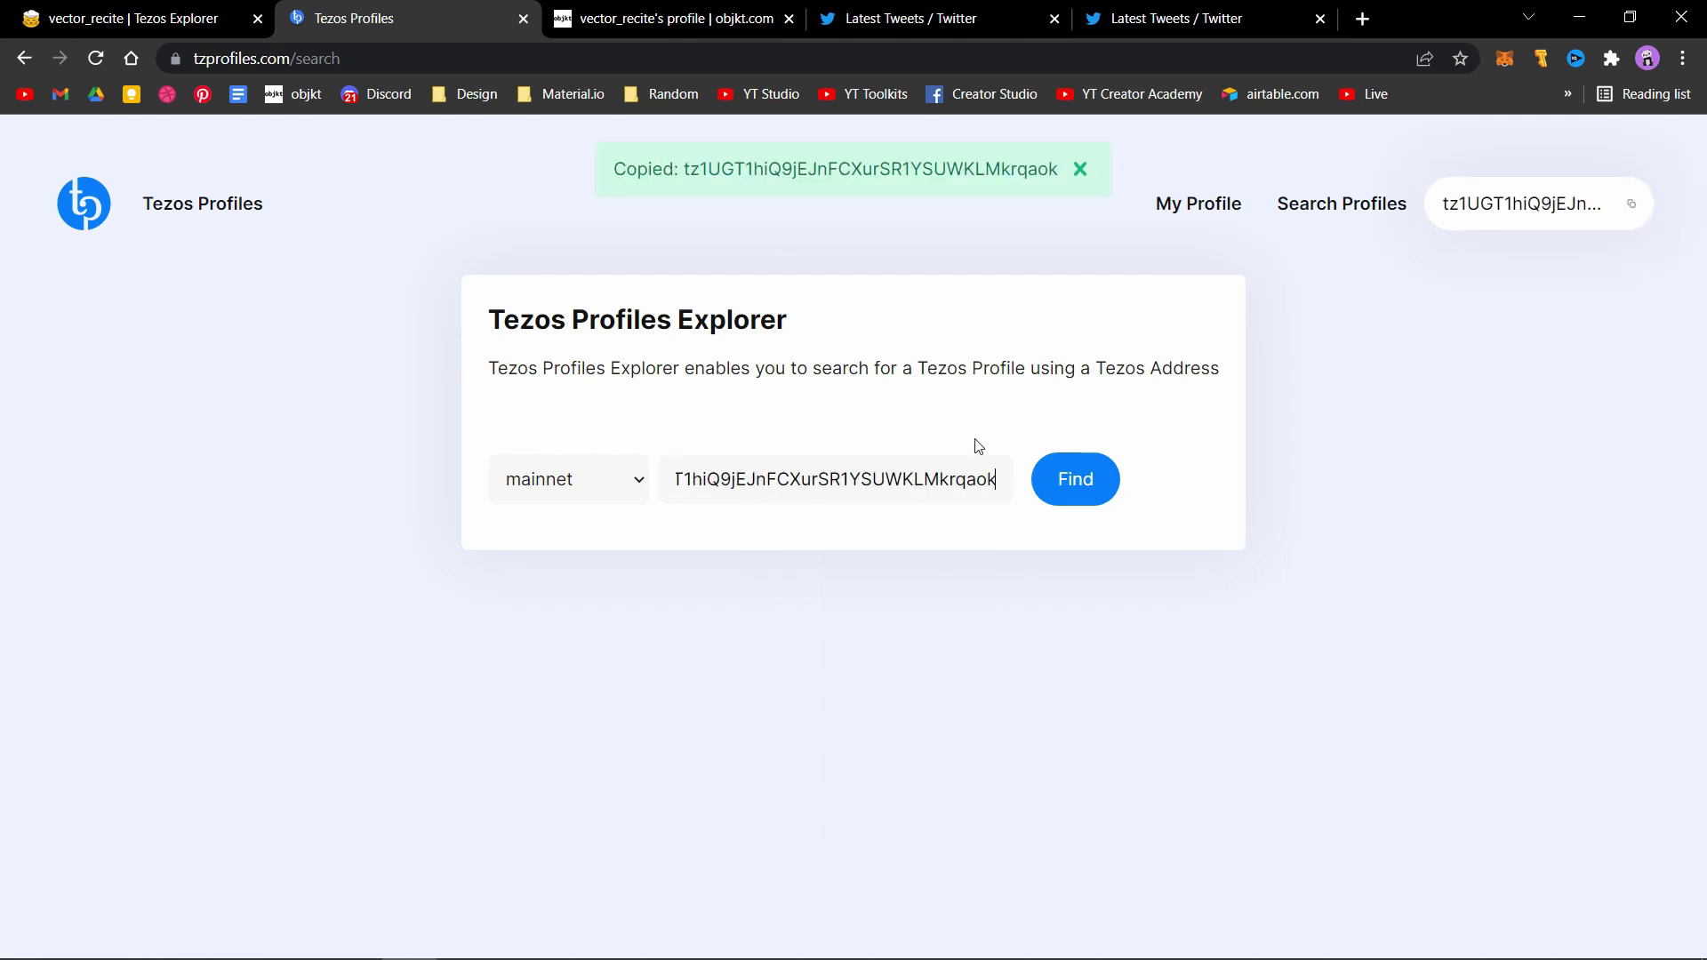
pyautogui.click(1085, 487)
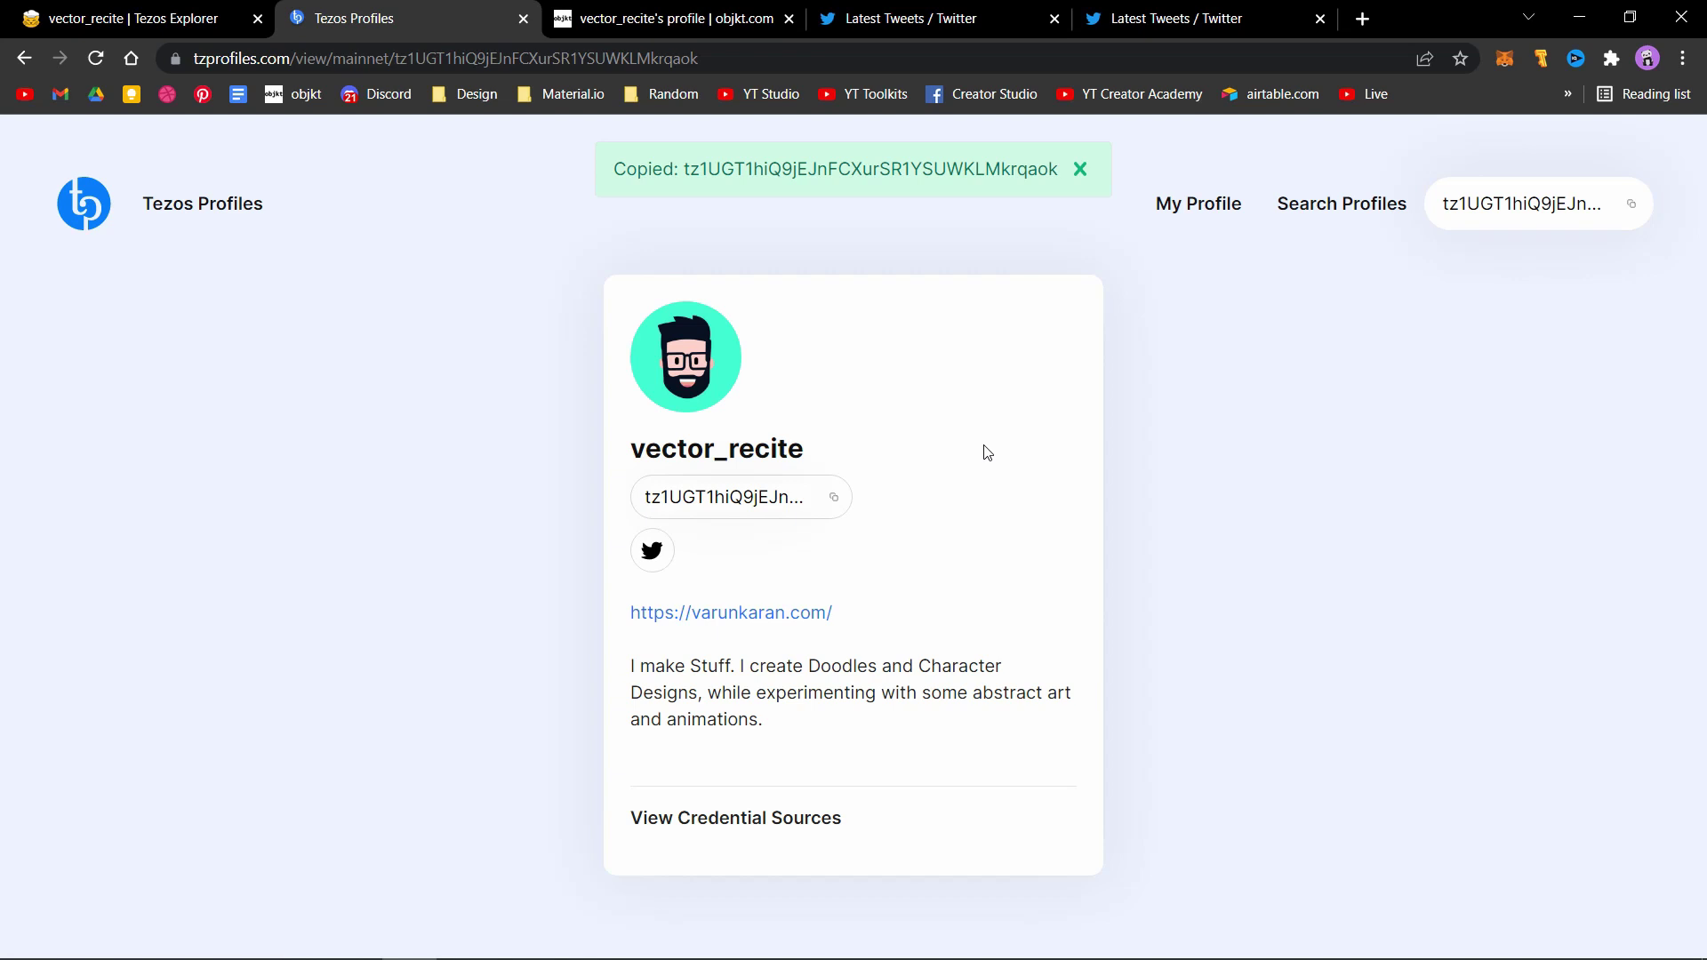
# Switch to the objkt.com tab showing the artist's works, bio, Twitter and website links
pyautogui.click(636, 7)
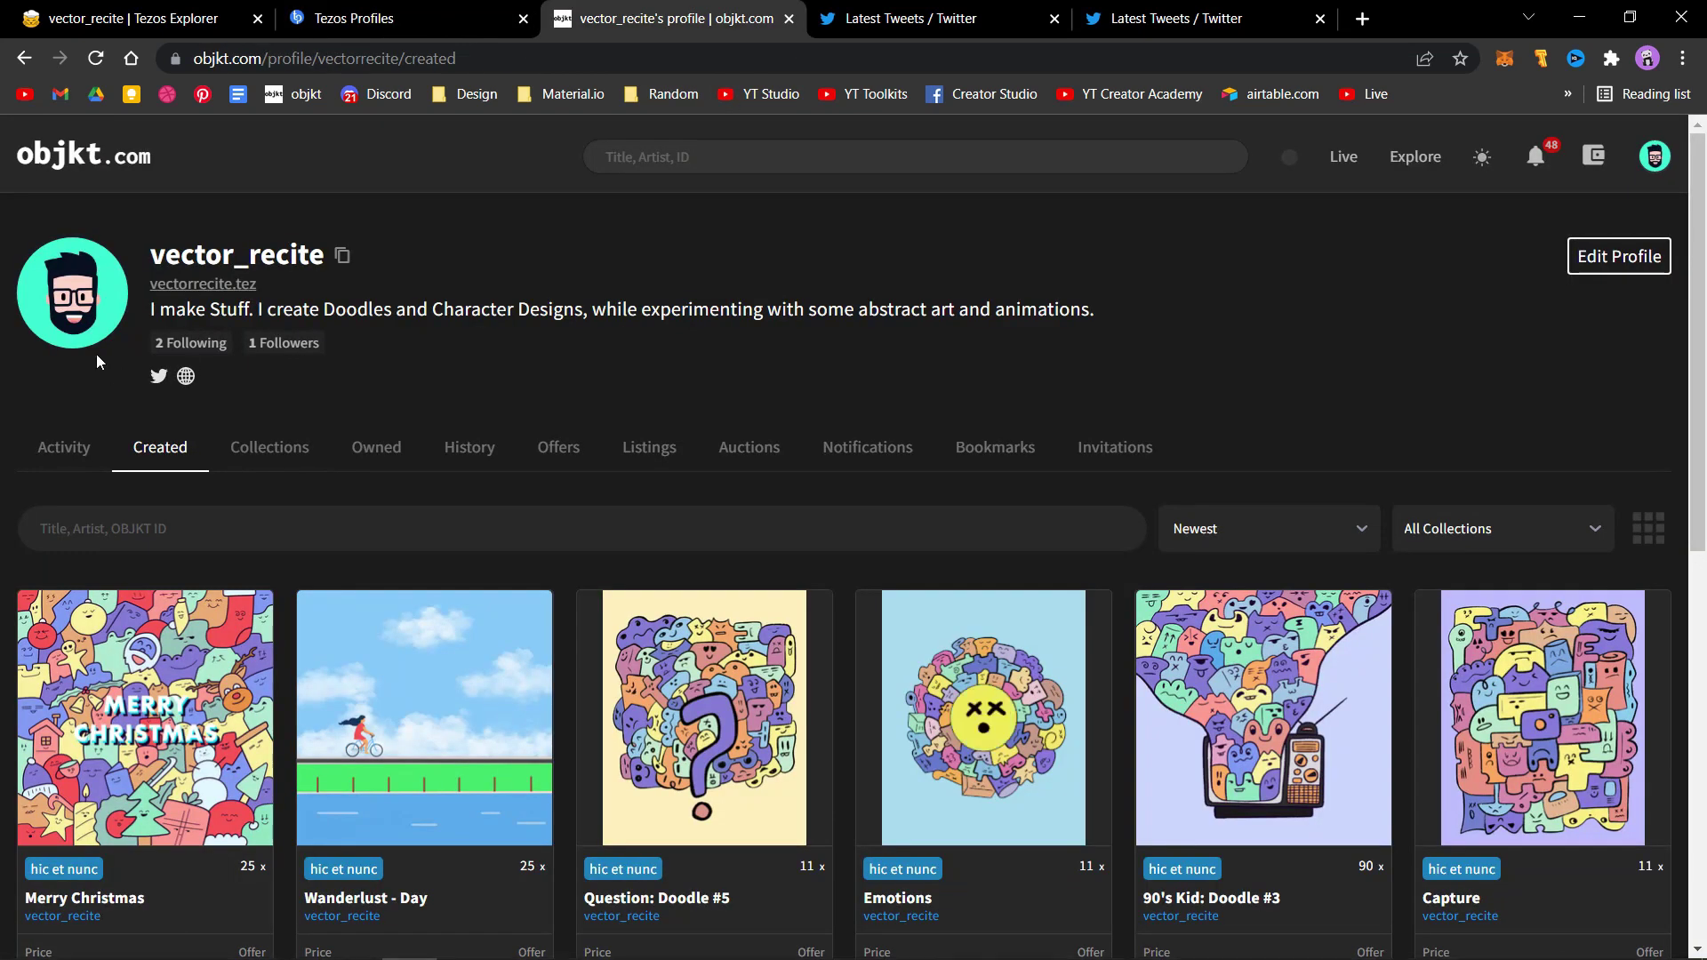